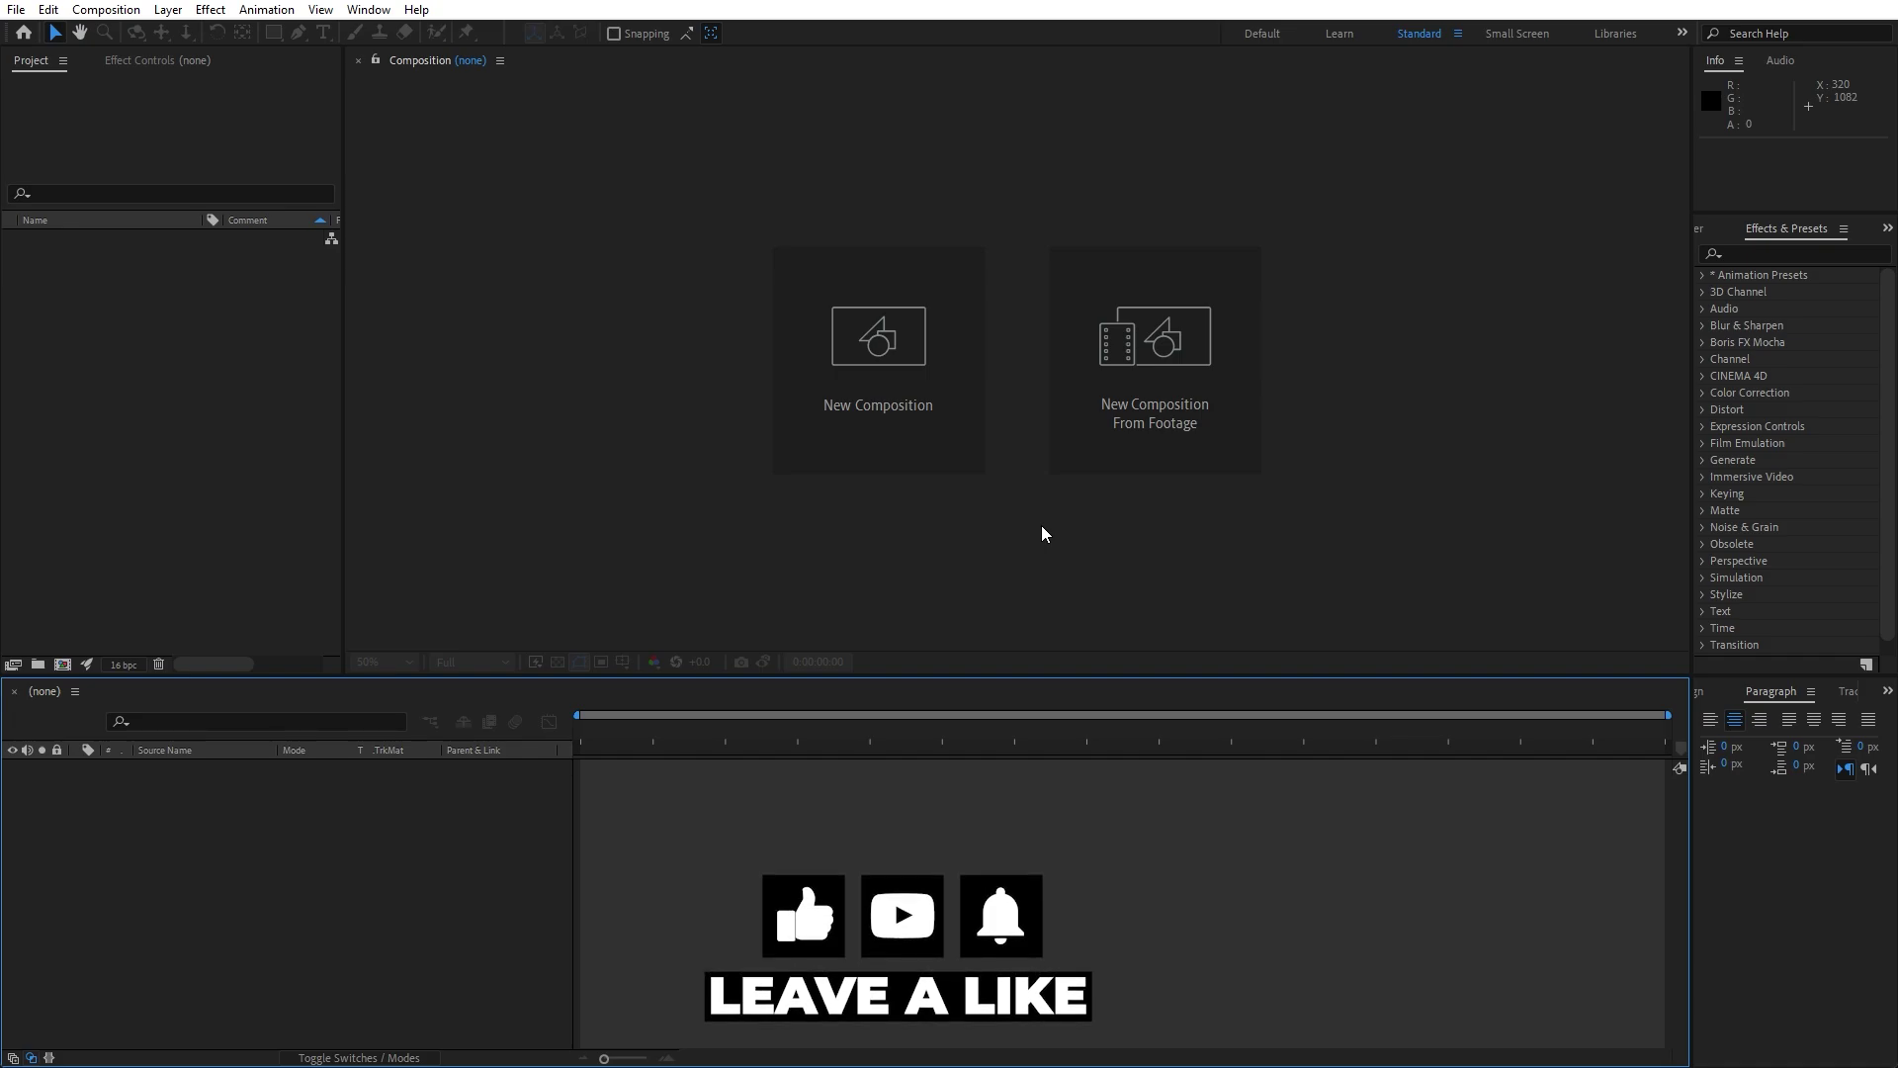
Step: Create a new composition named Final
left_click(62, 665)
type("Final")
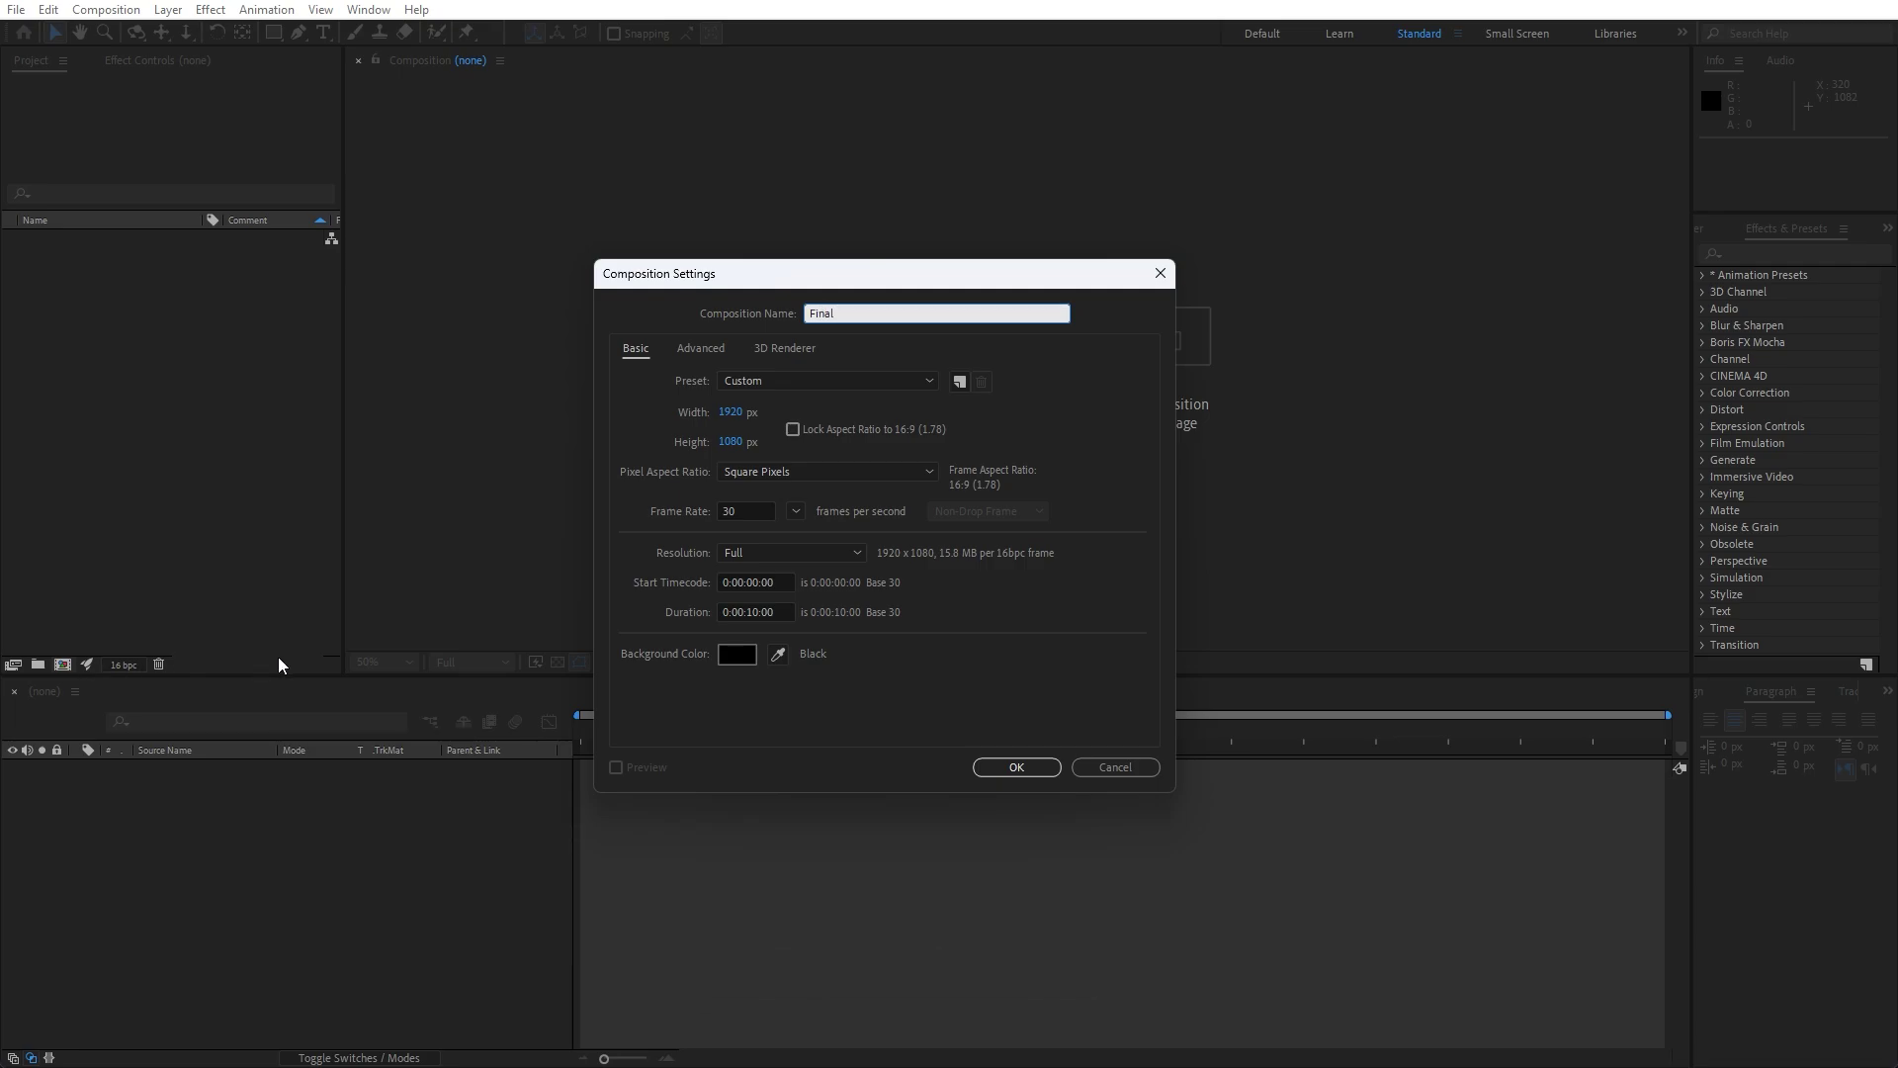
left_click(1012, 770)
Step: Add a full-frame white solid layer named BG to the composition
right_click(274, 896)
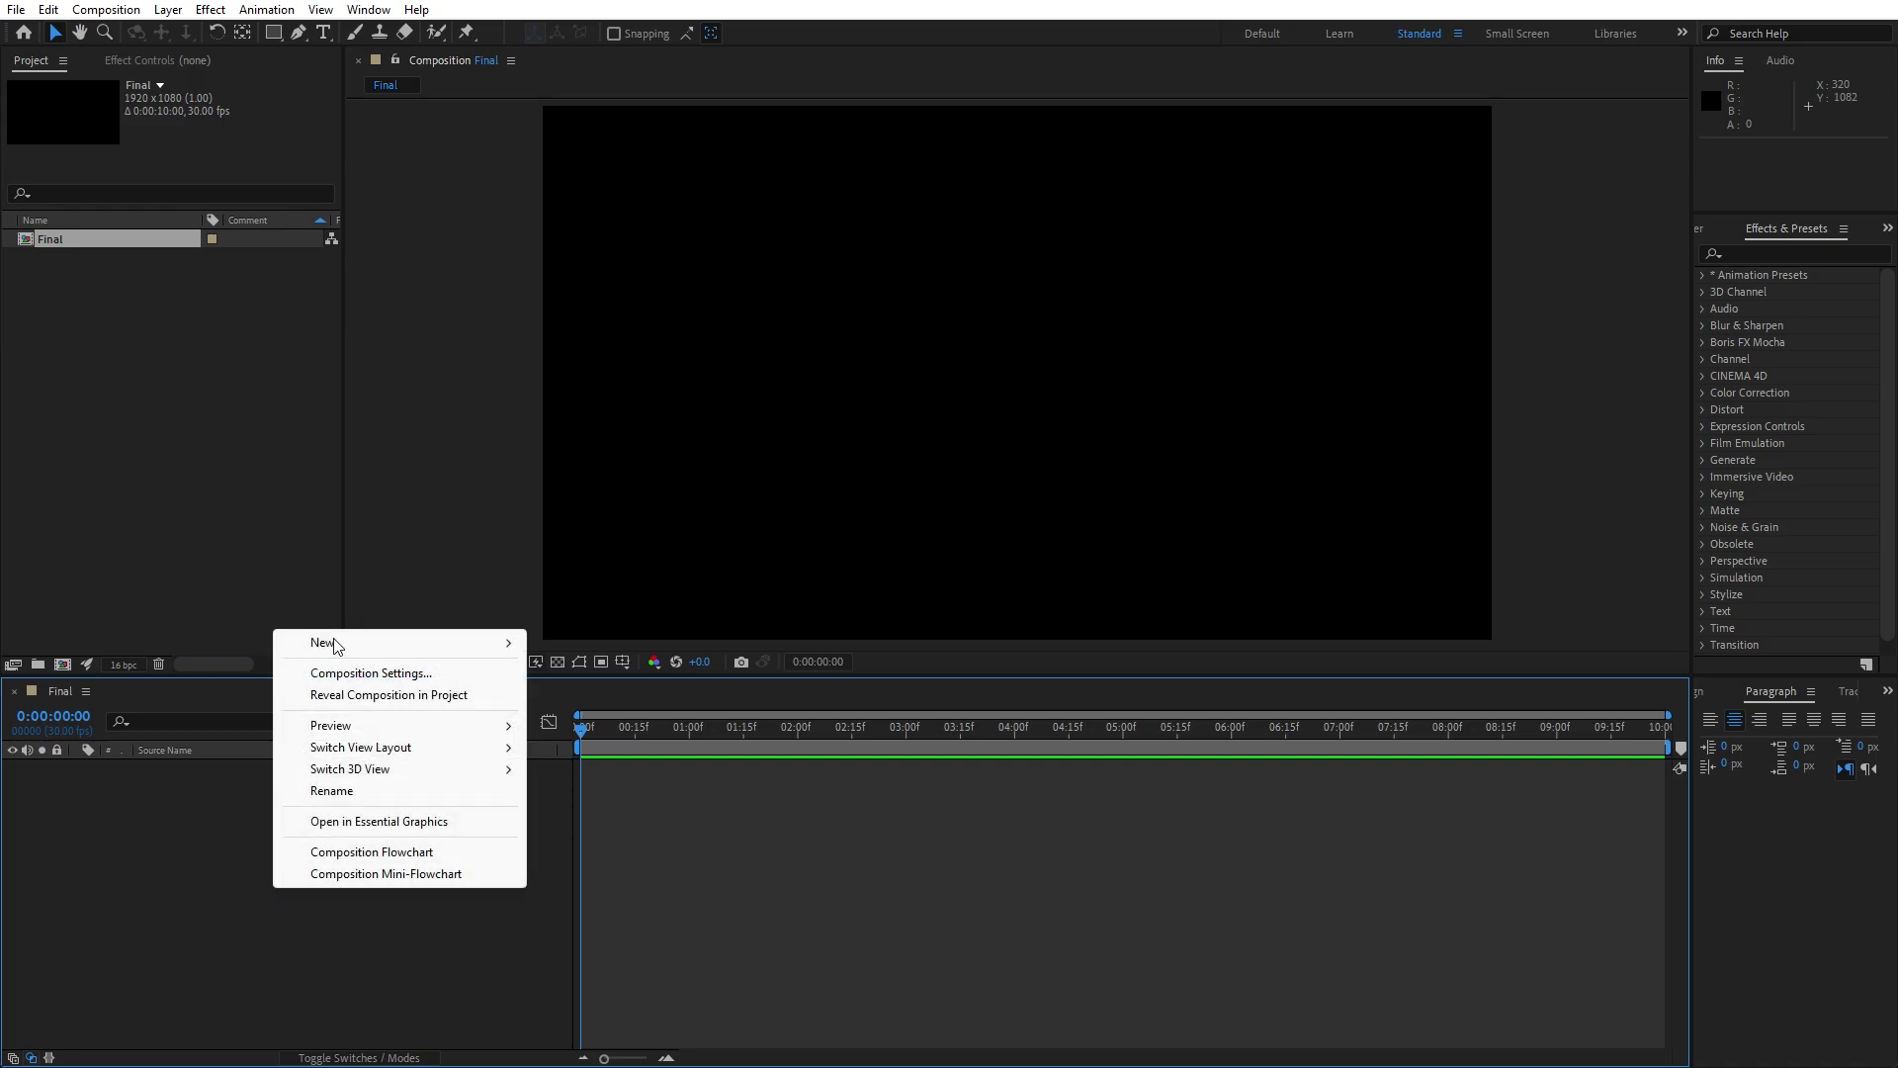
mouse_move(348, 644)
left_click(631, 696)
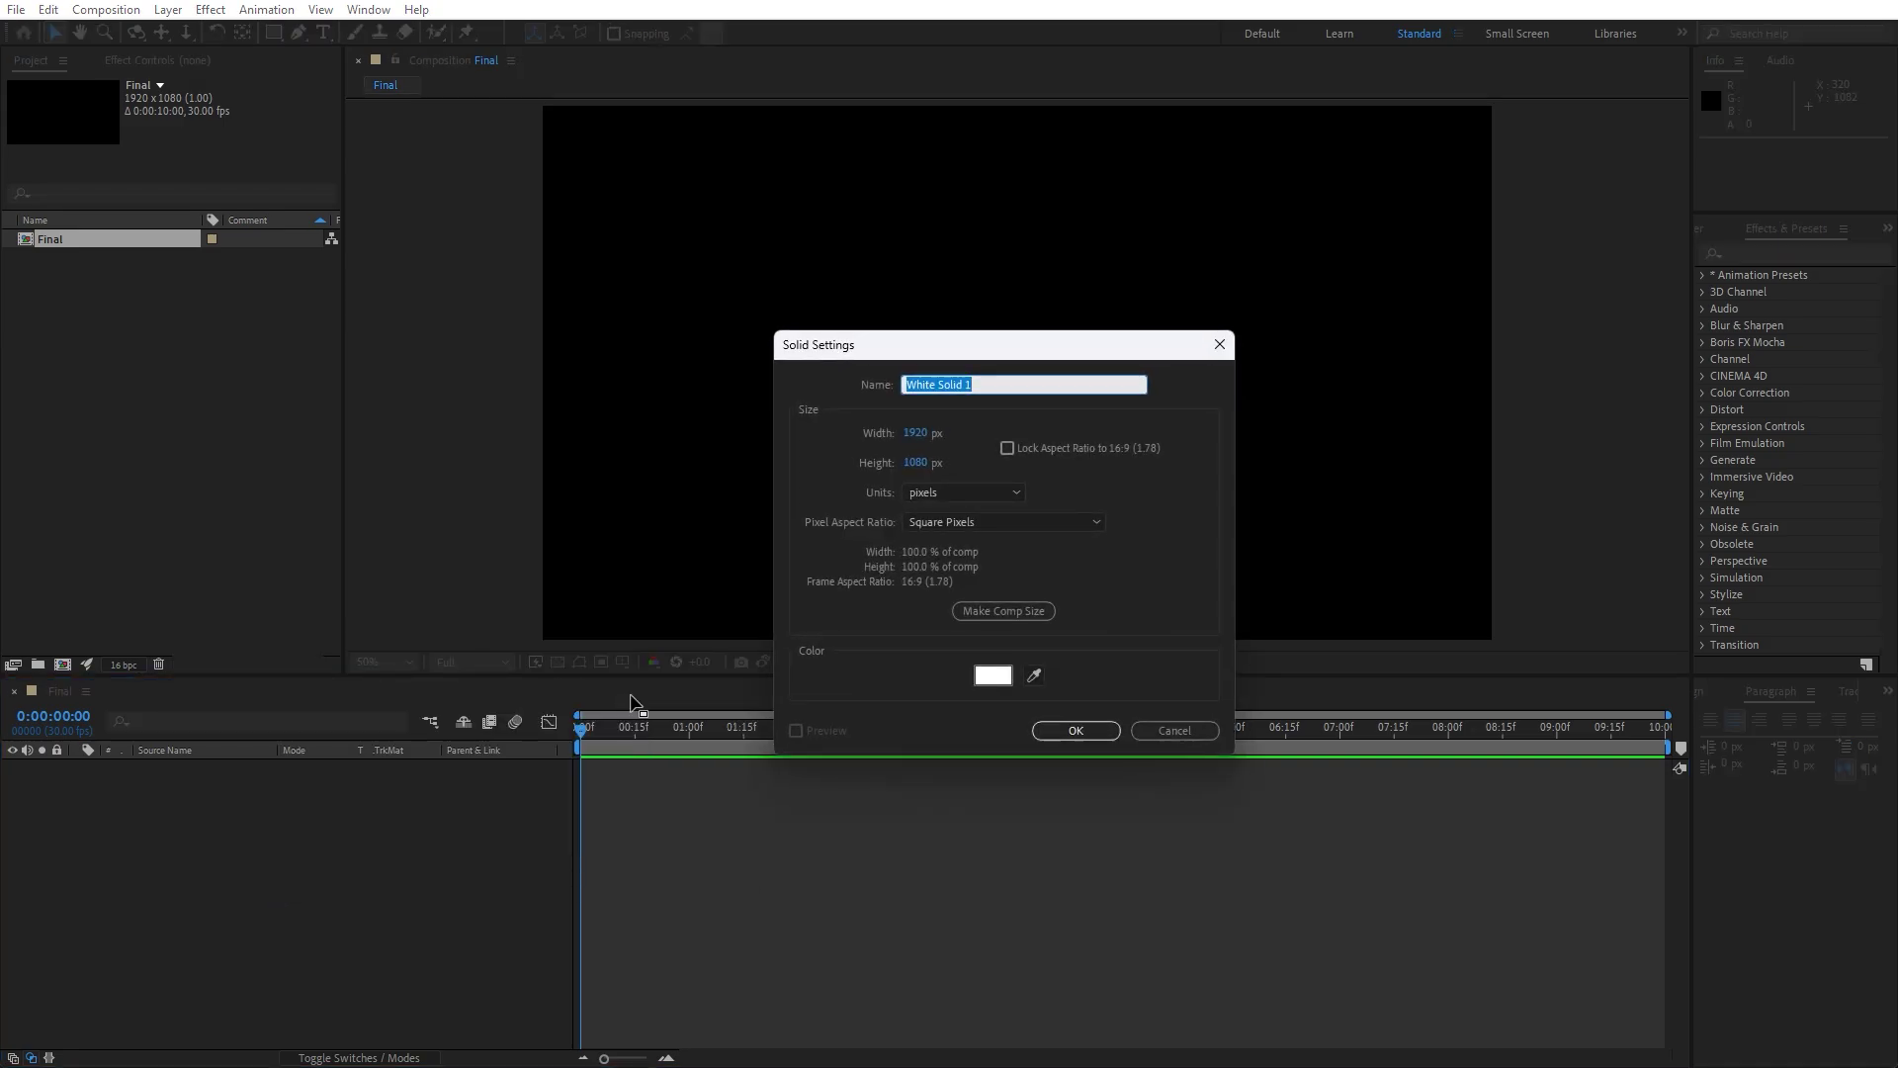
type("BG")
left_click(1054, 733)
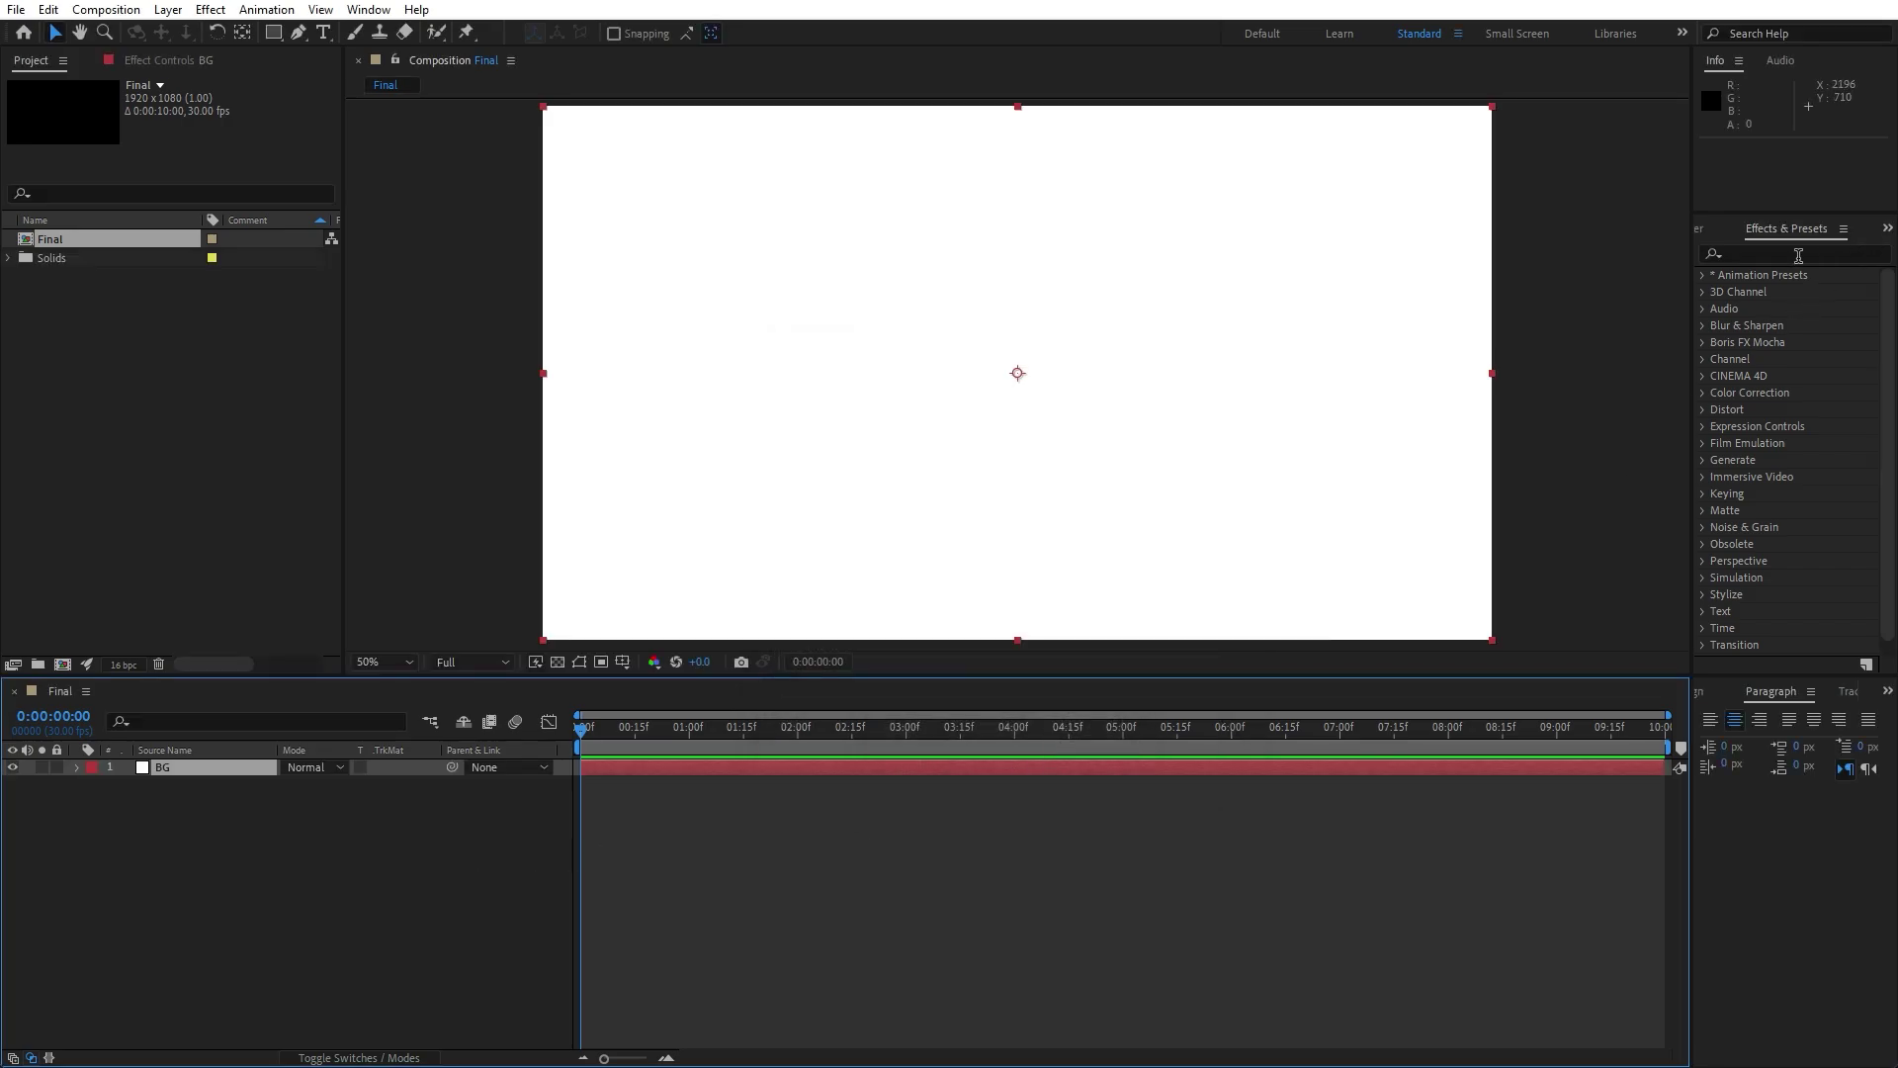
Step: Apply the Fractal Noise effect to the BG layer
left_click(369, 10)
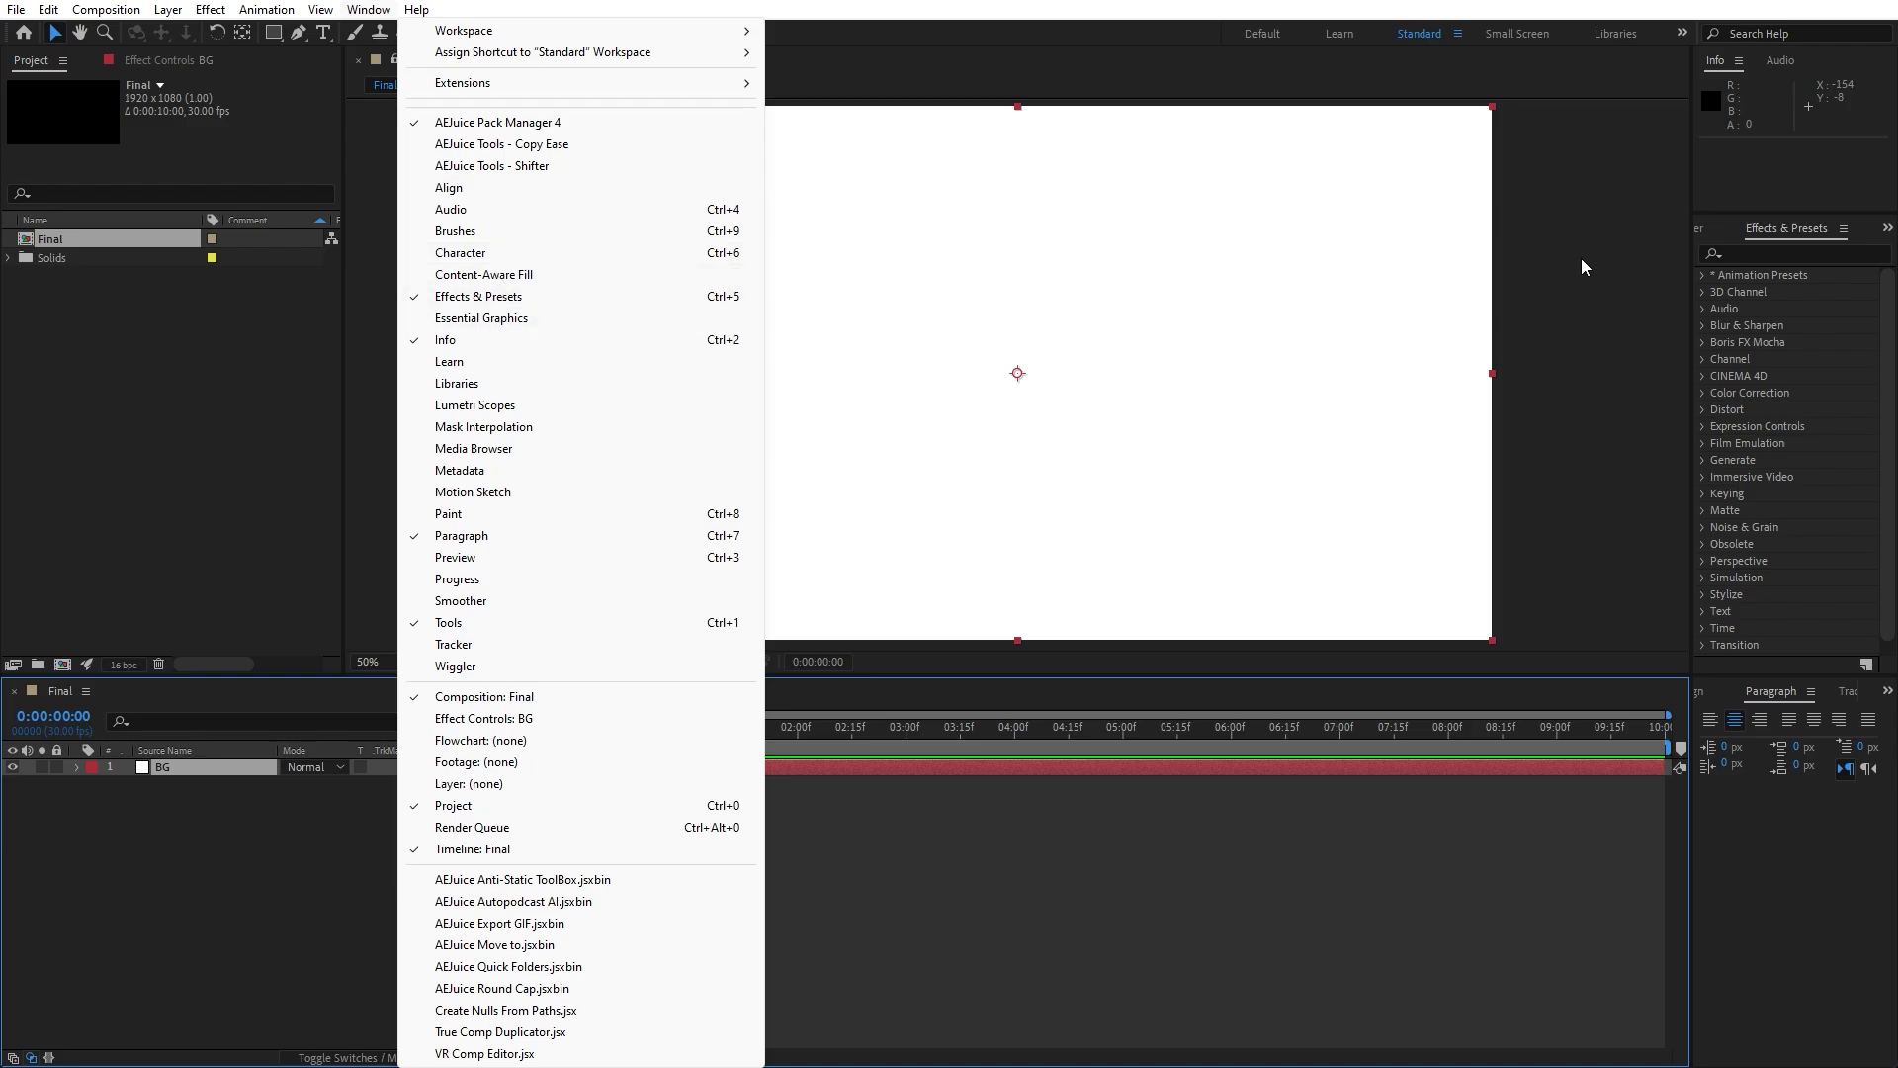
left_click(1776, 253)
type("fracta")
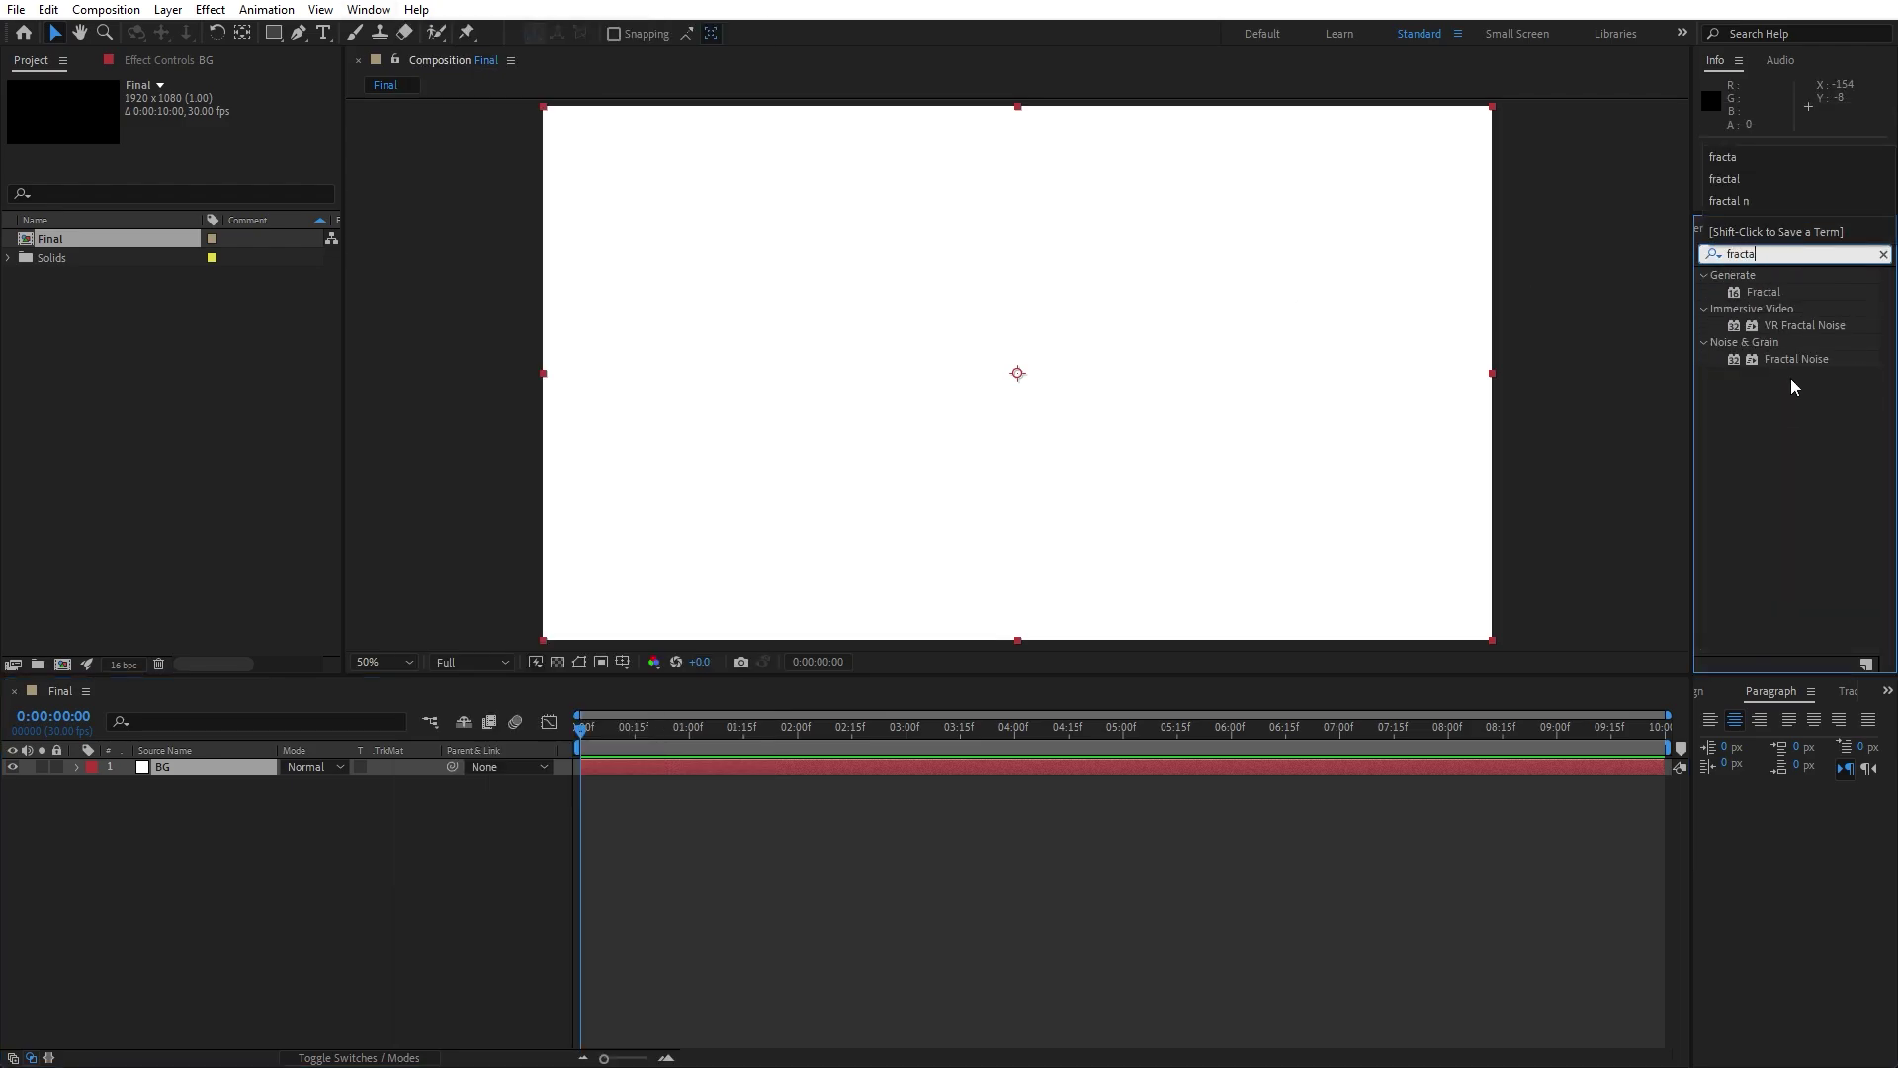
left_click_drag(1796, 359, 217, 769)
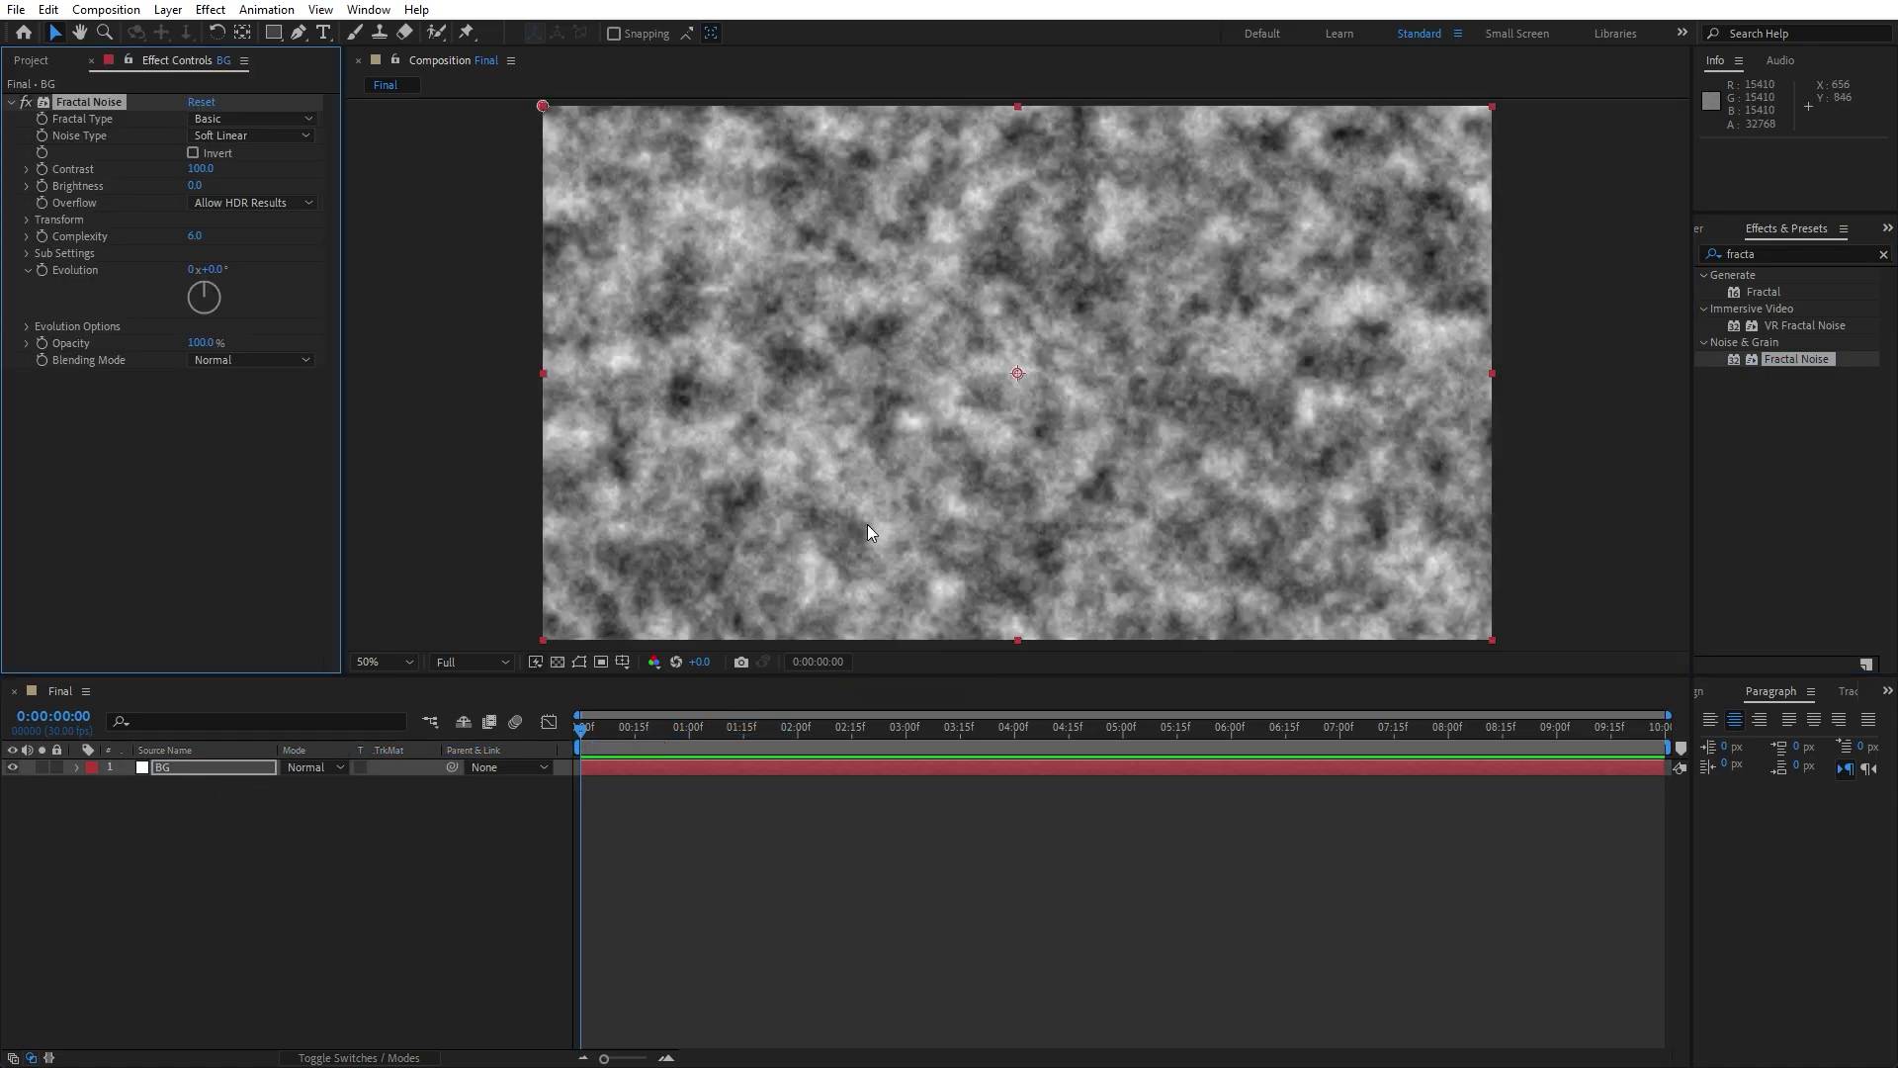
Step: Set Fractal Noise to Dynamic Progressive type, Block noise, Complexity 1
left_click(210, 123)
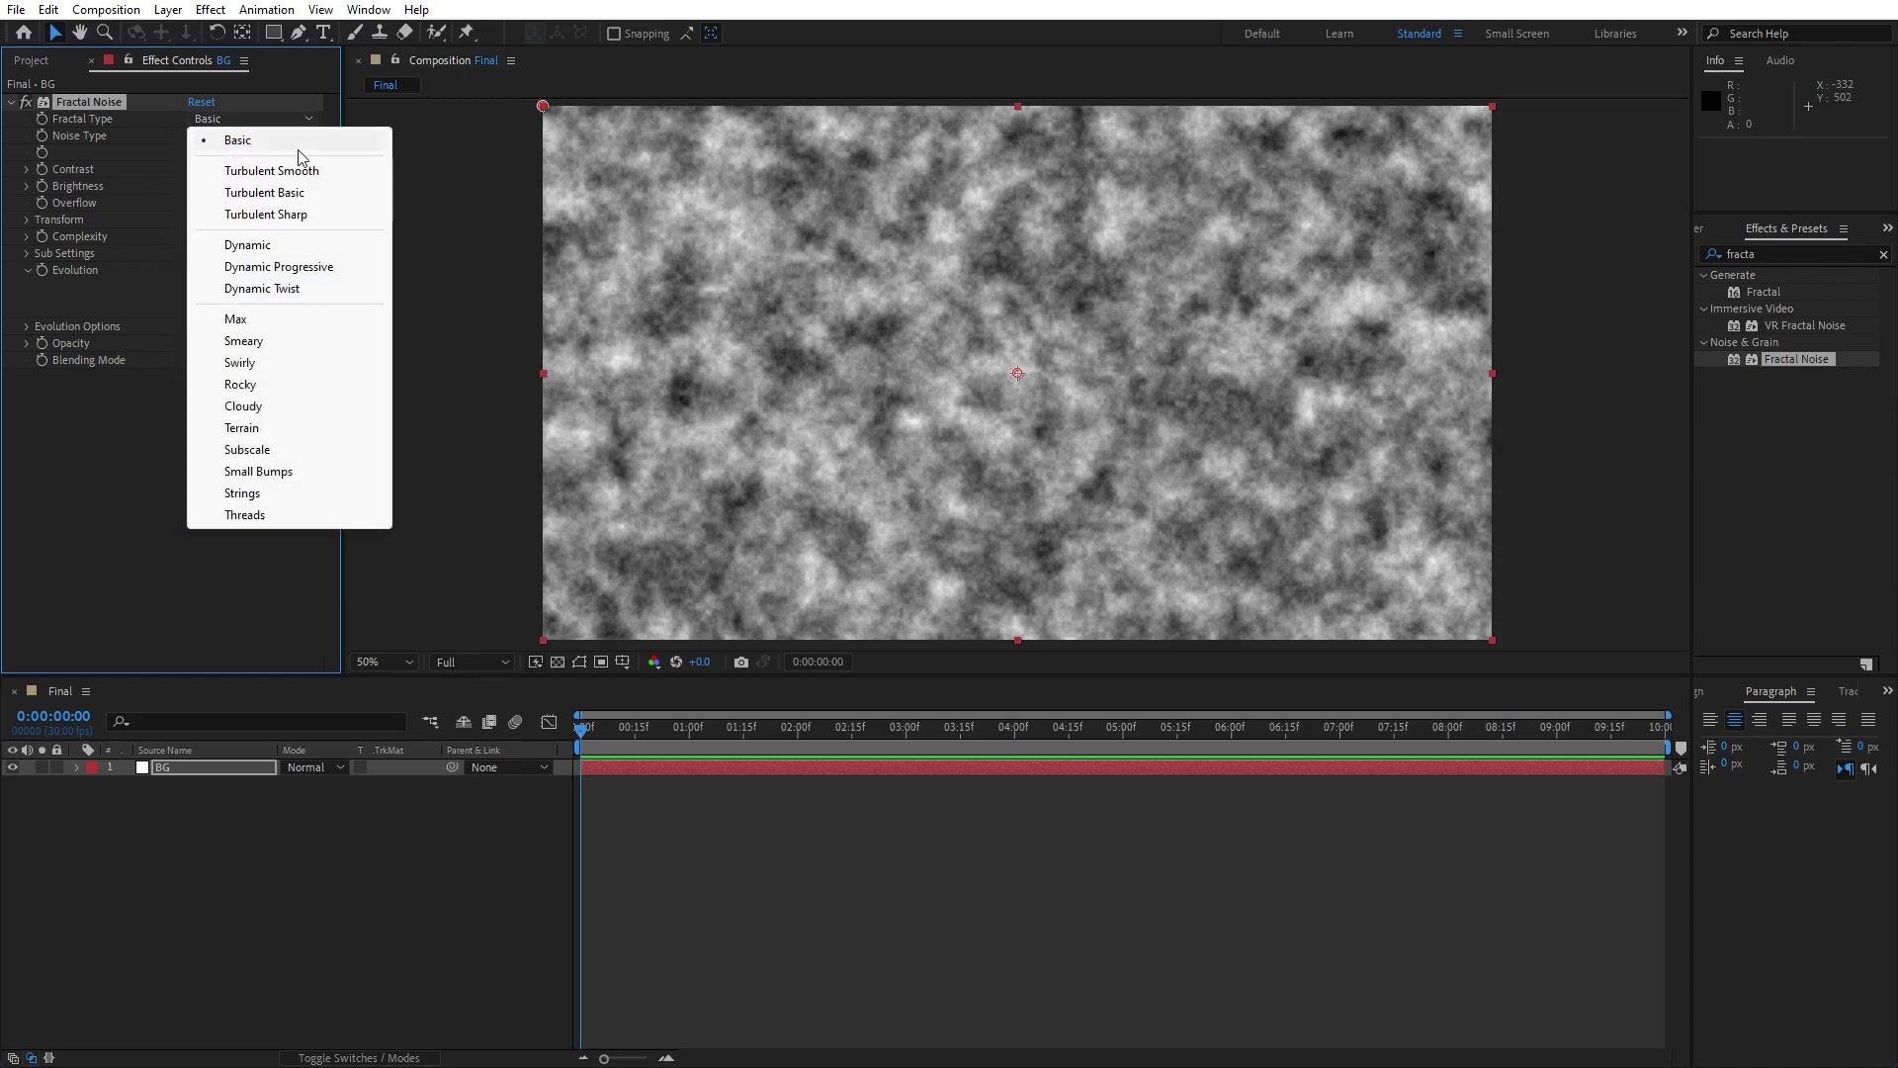
left_click(309, 267)
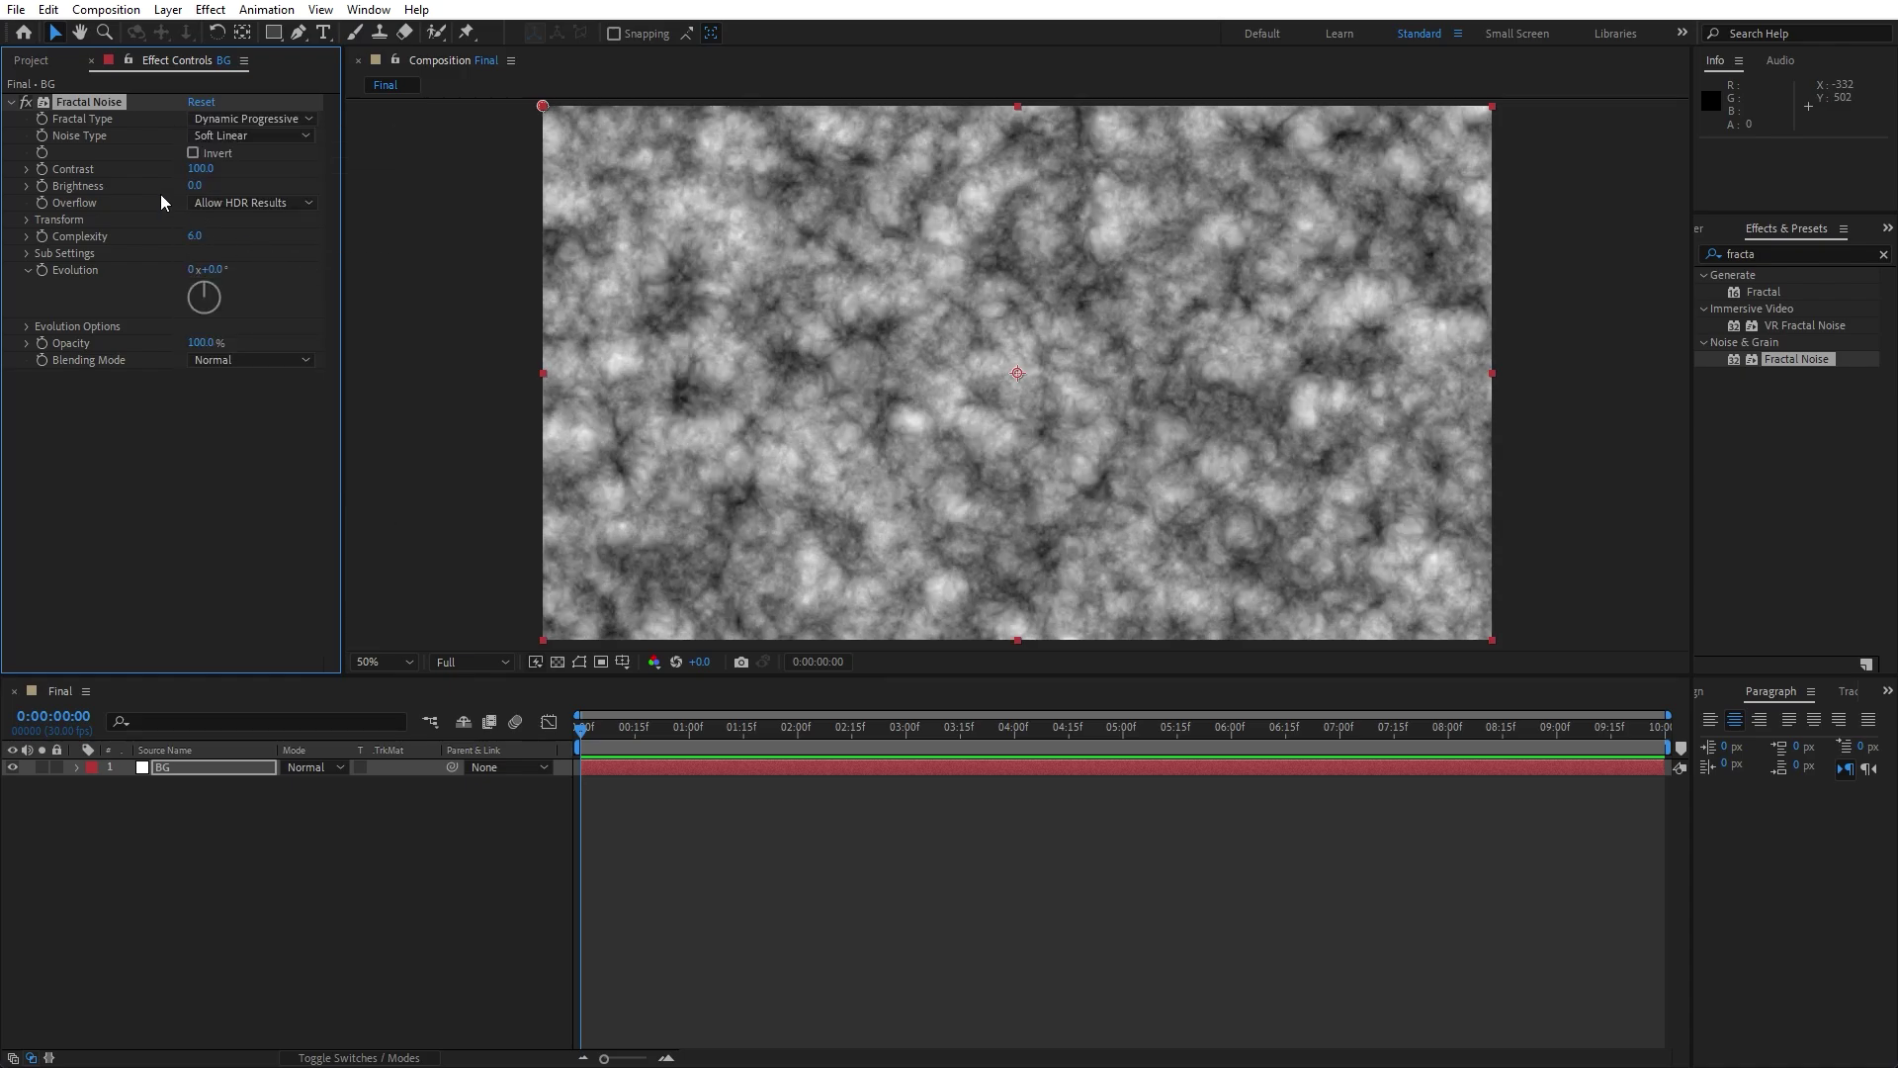
left_click(224, 137)
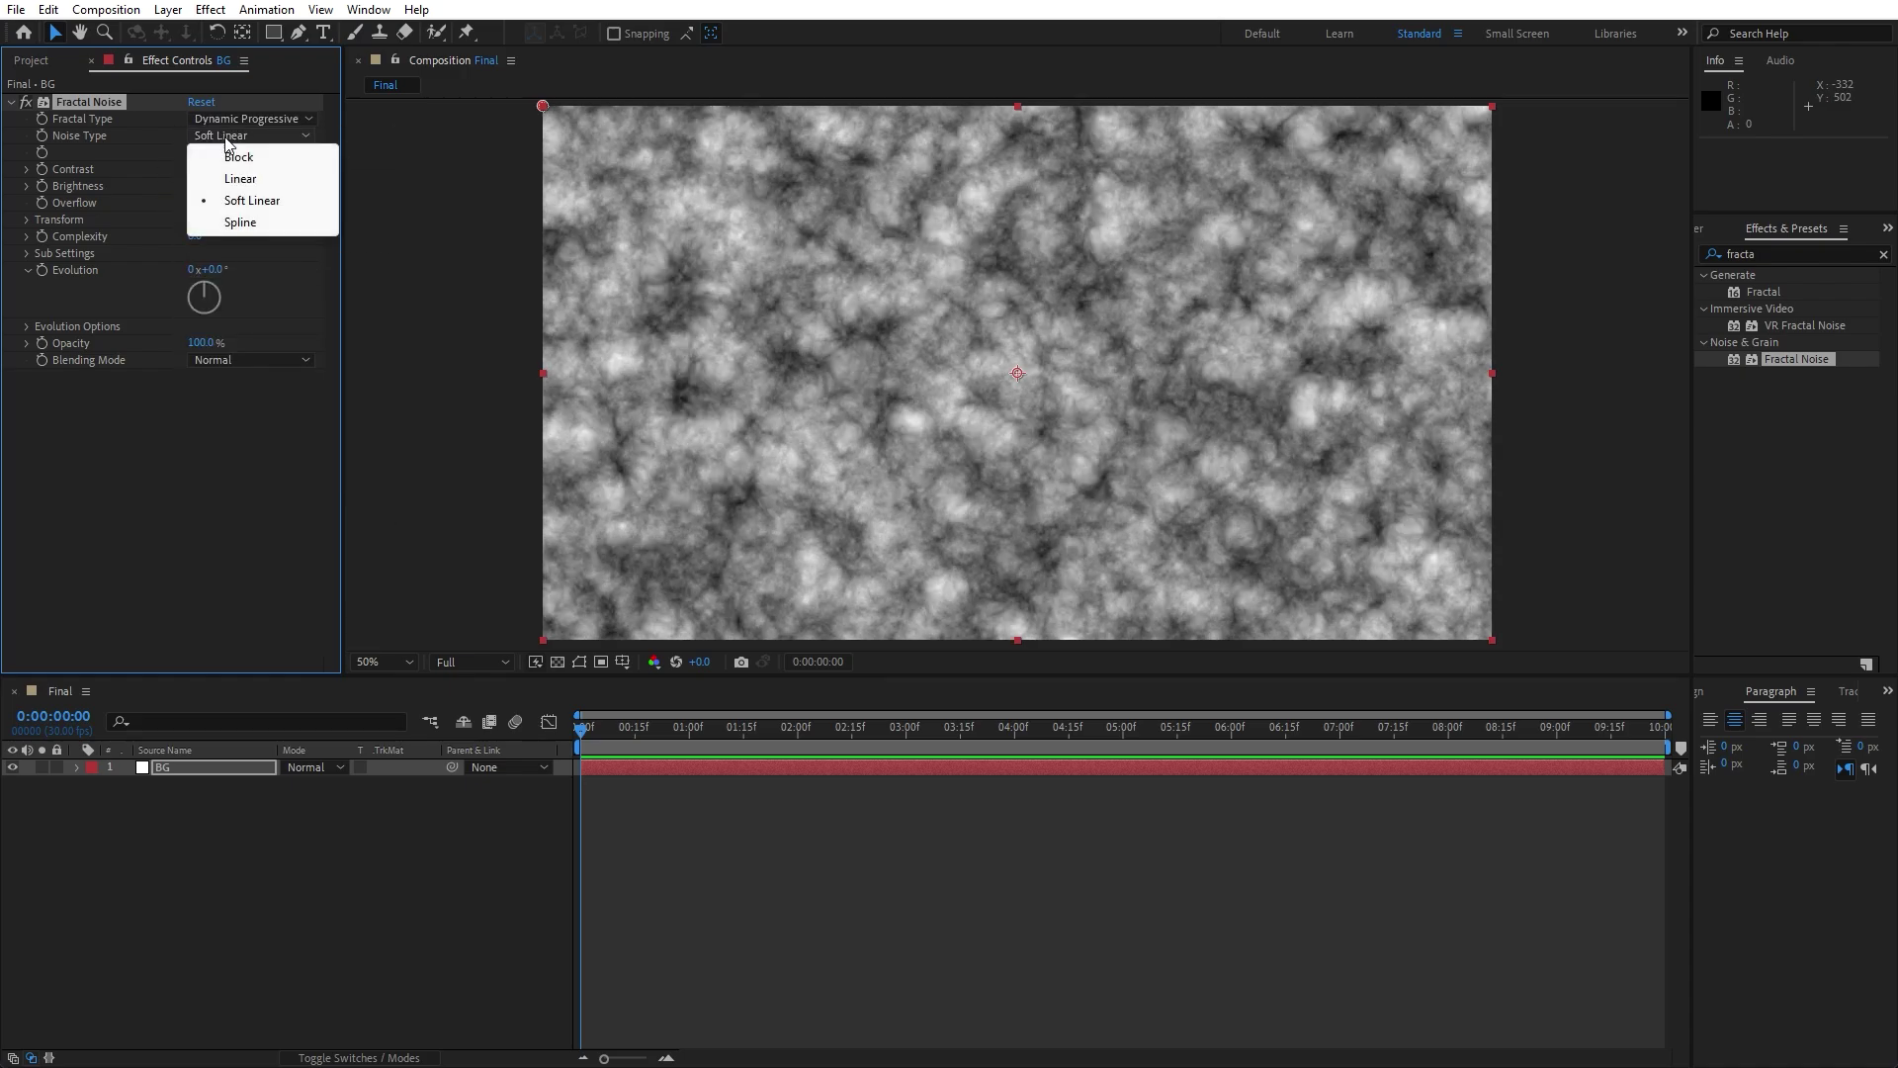
left_click(241, 157)
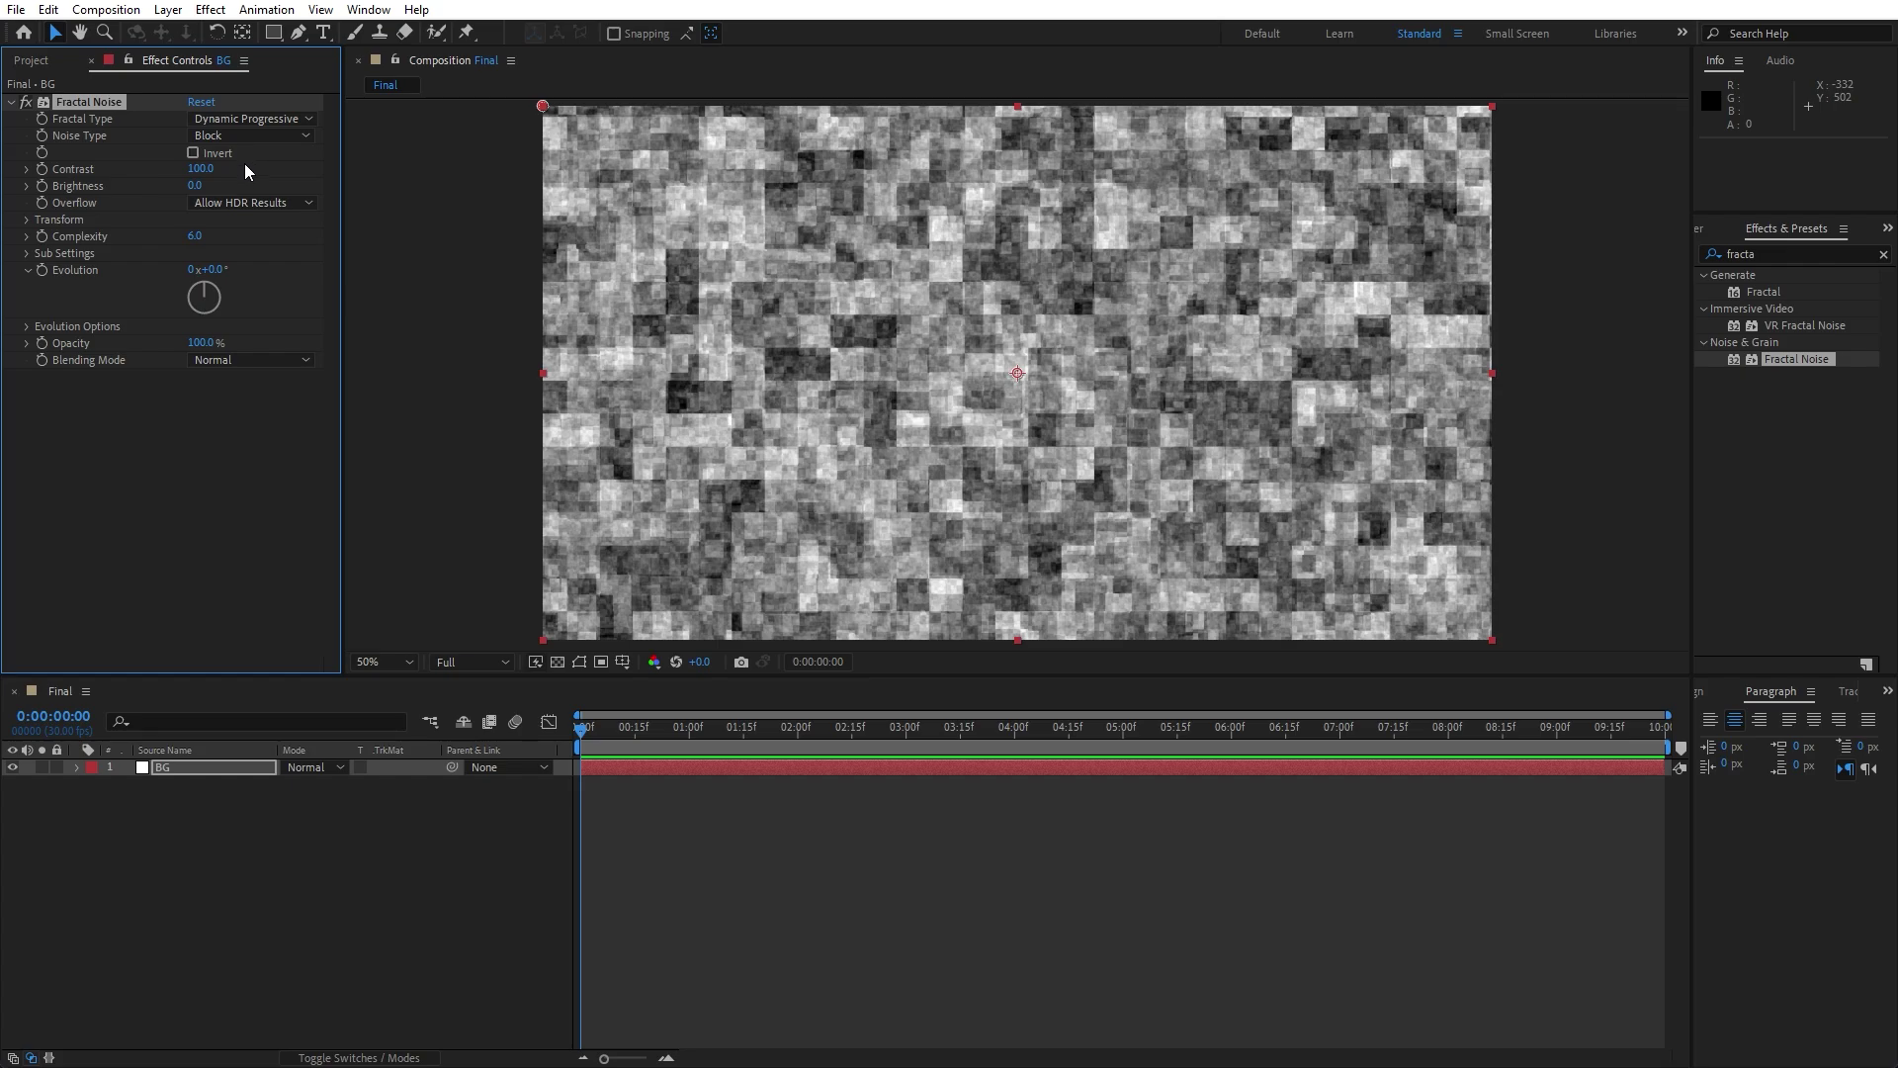
left_click(193, 237)
key("Return")
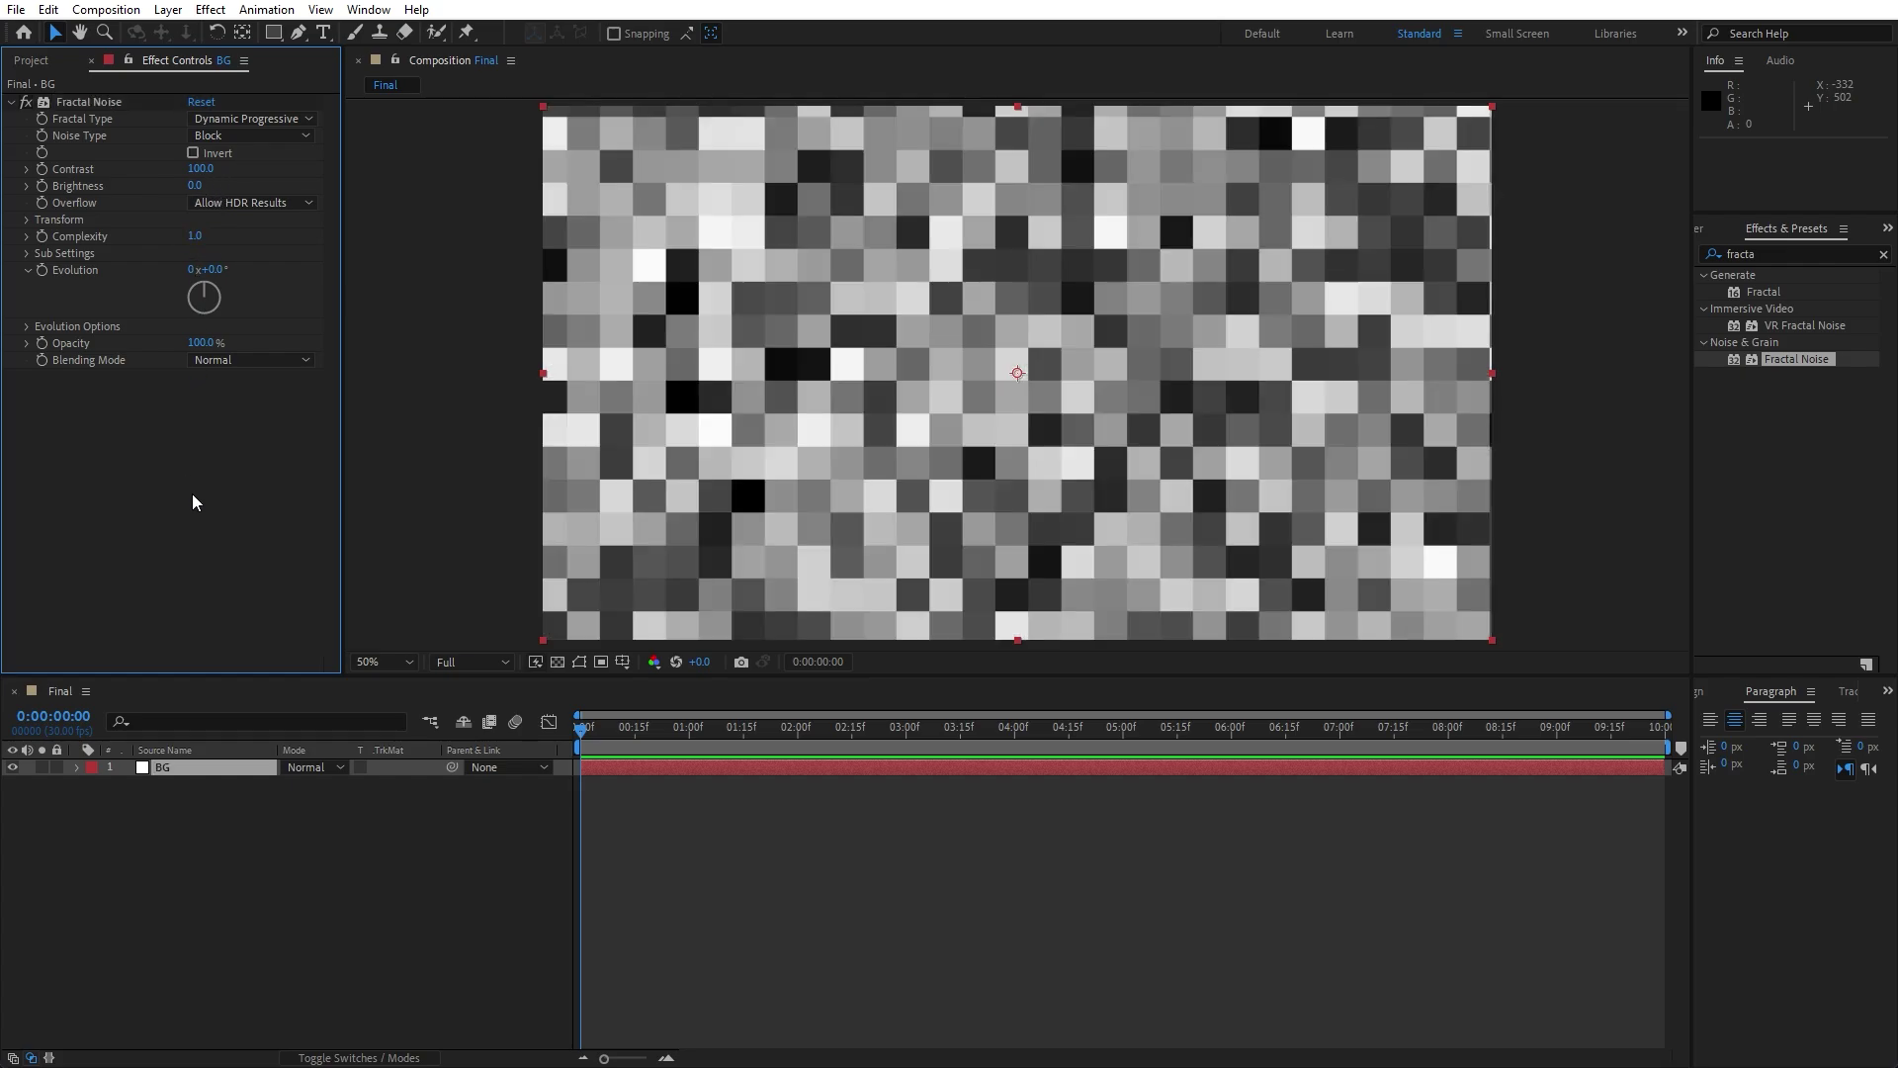
Step: Set the noise Transform Scale to 300 and Rotation to 45°
left_click(26, 220)
left_click(200, 270)
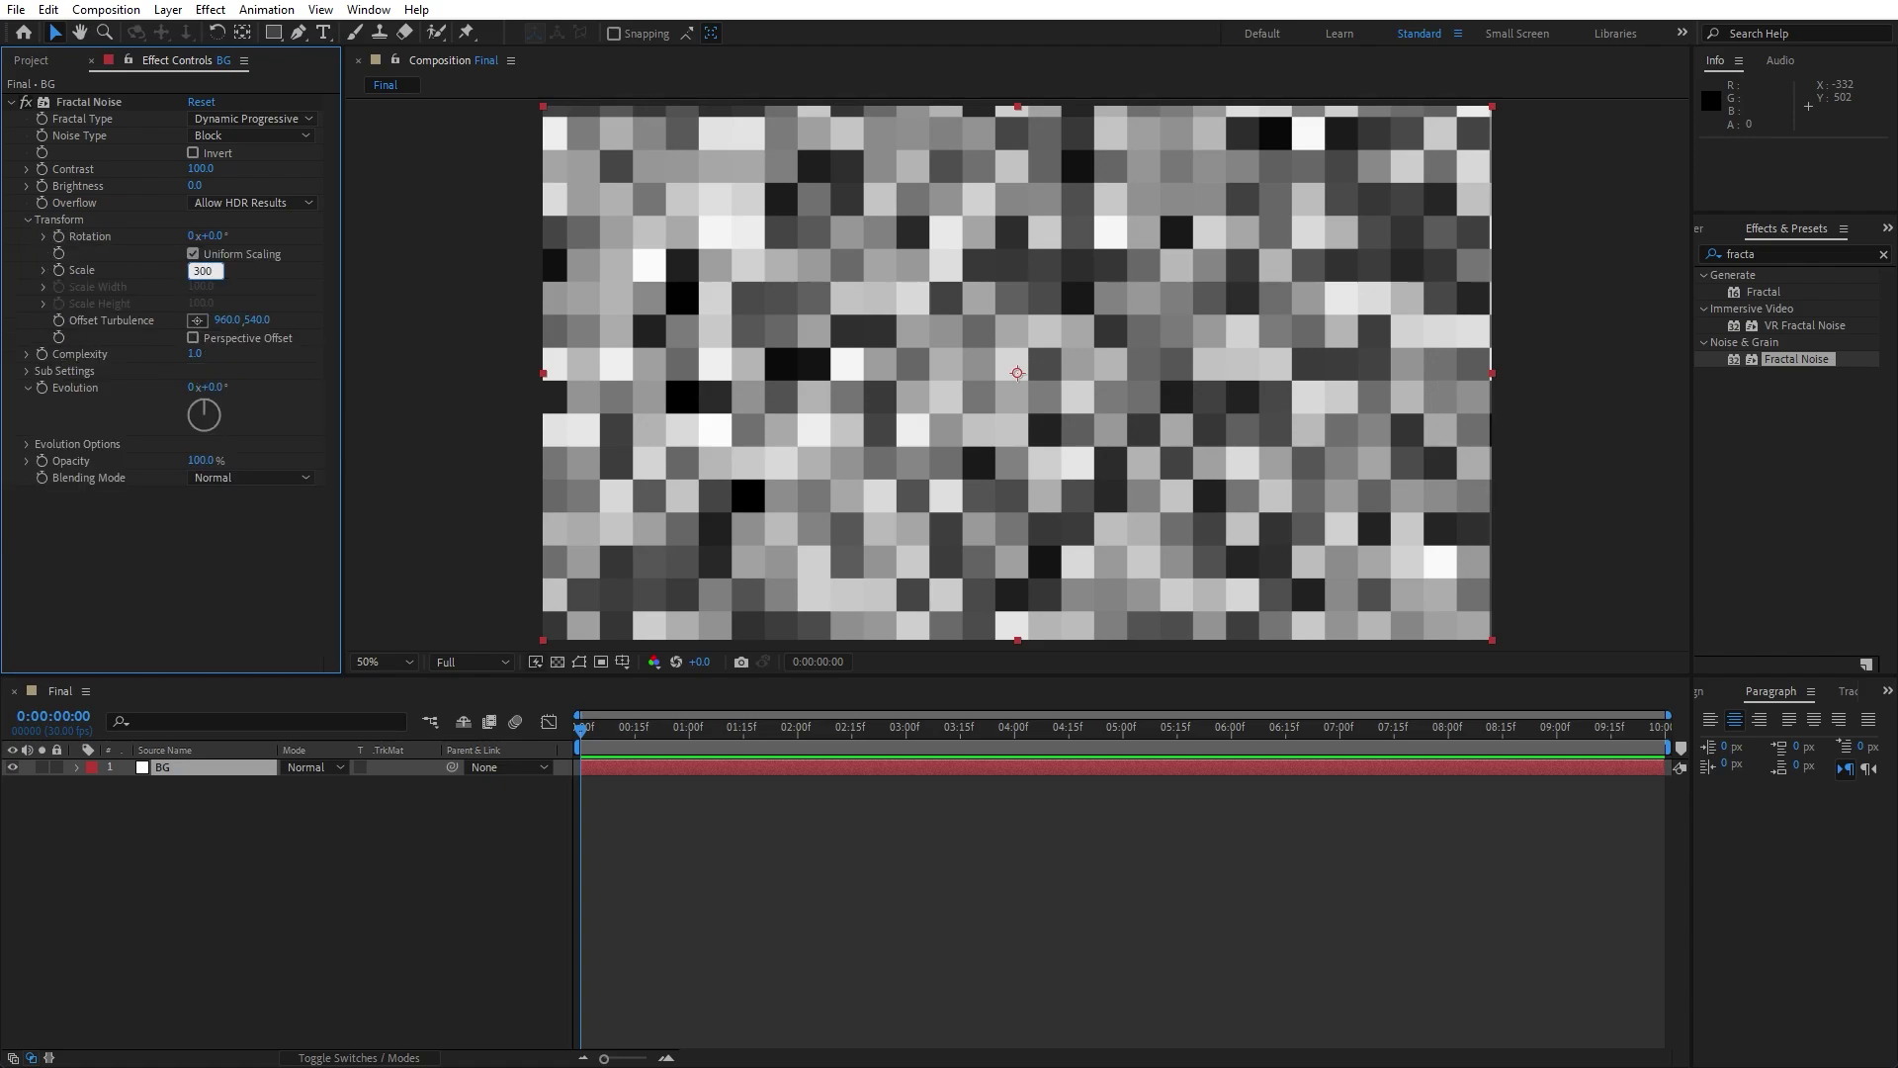
key("Return")
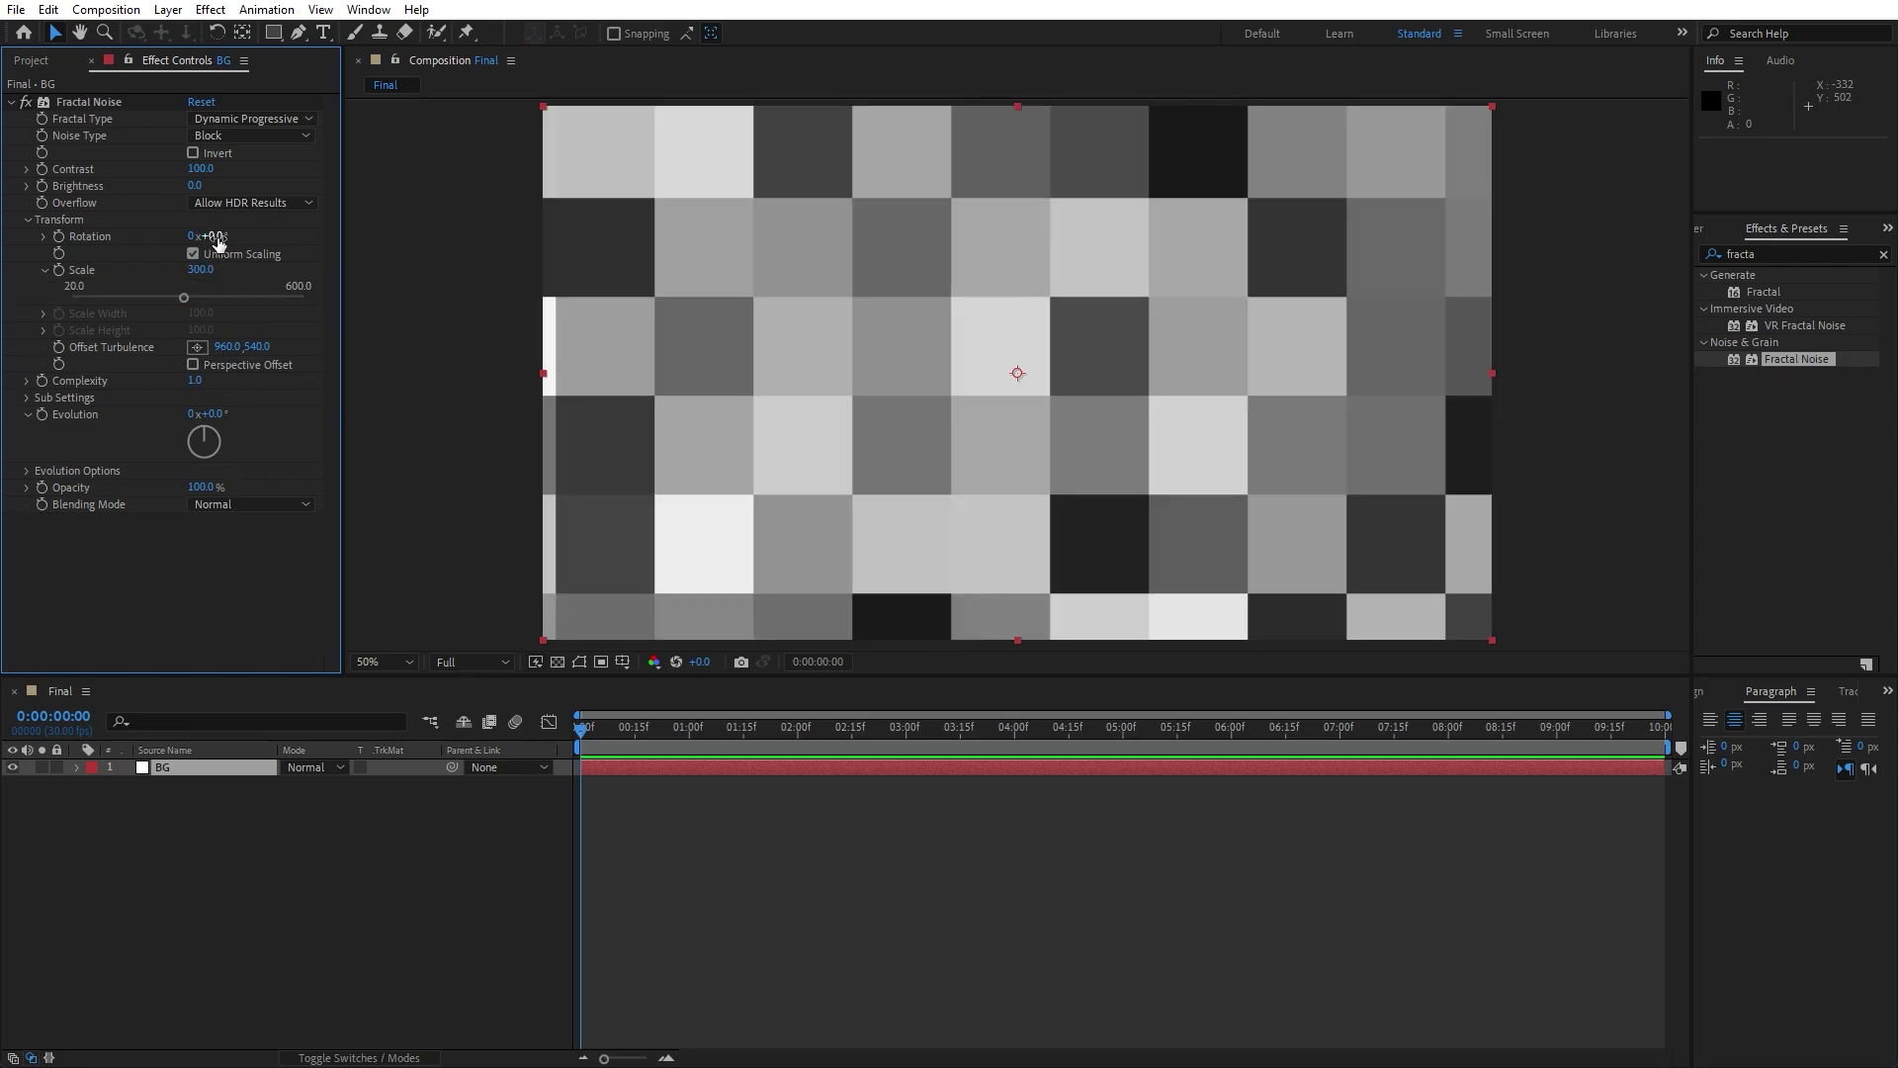
left_click(215, 237)
key("Return")
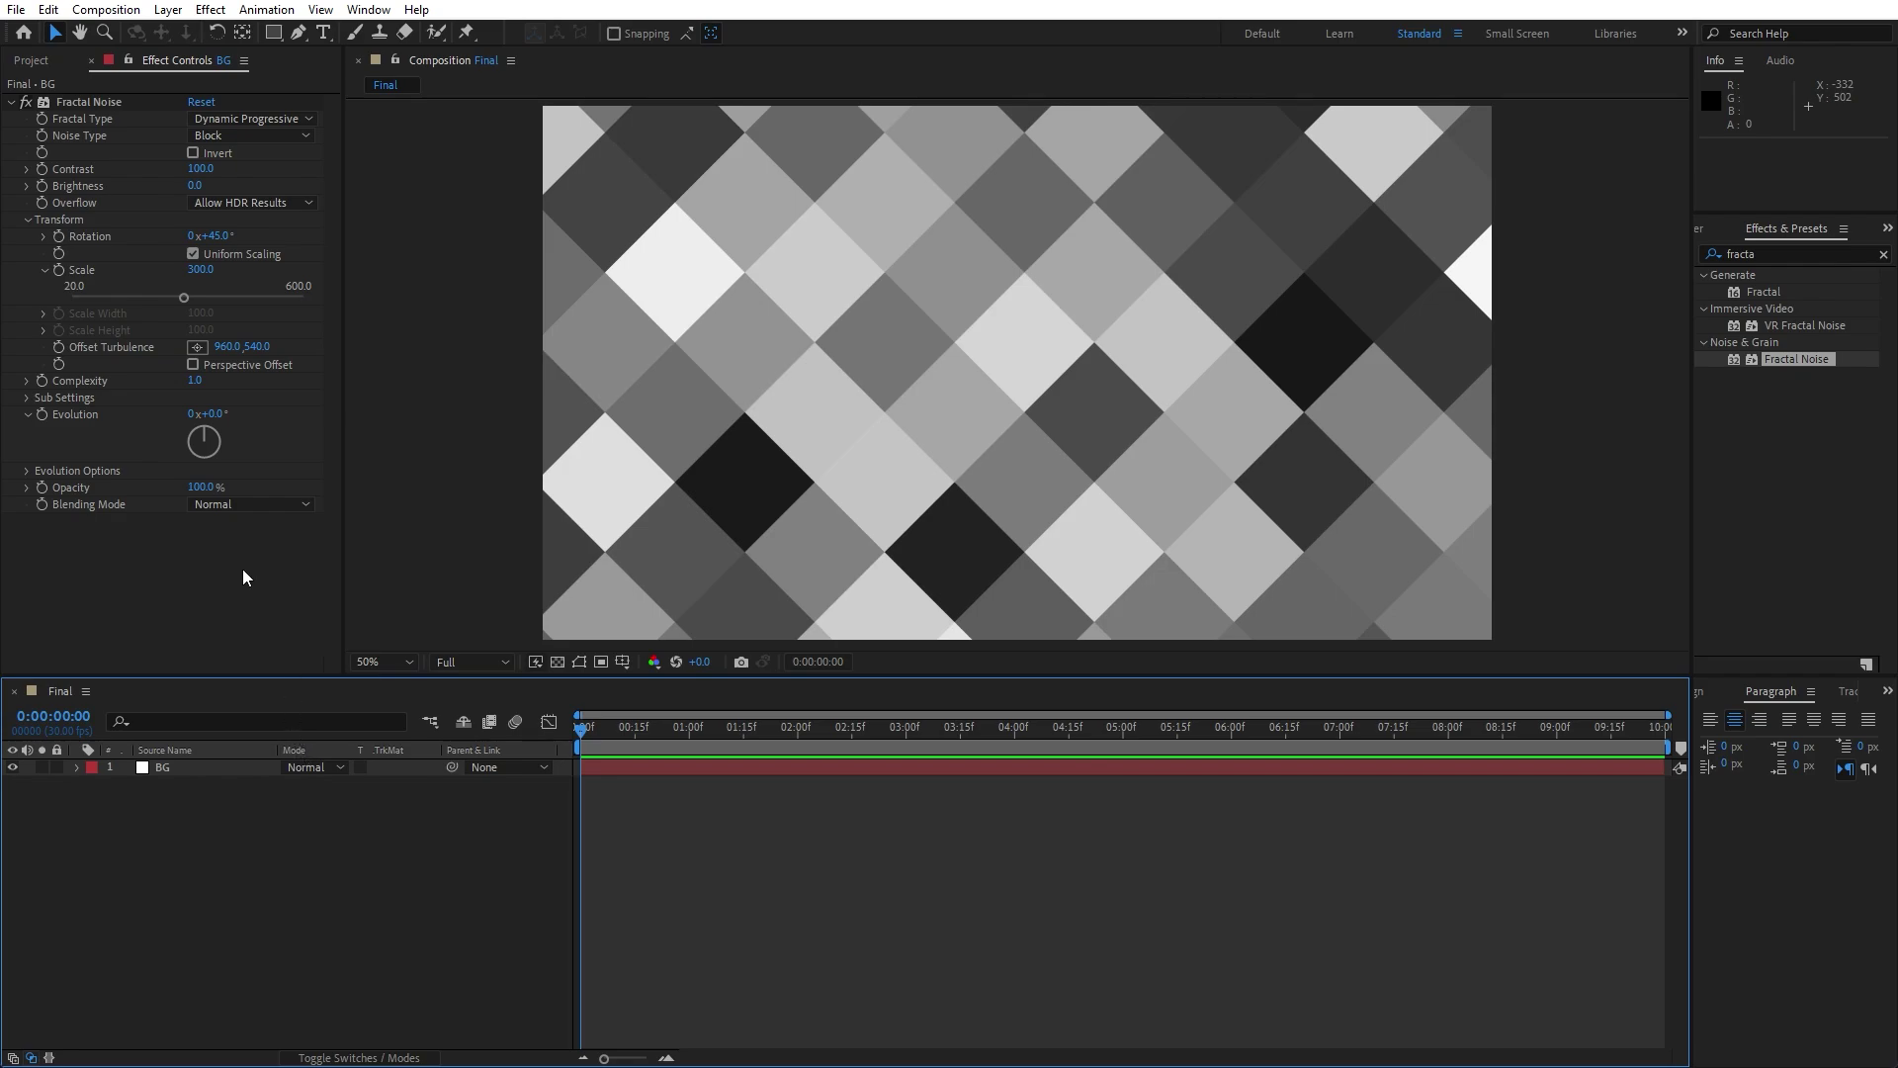
Step: Drive Fractal Noise Evolution with the expression time*50, then preview and park at 2:11
left_click(43, 414, "alt")
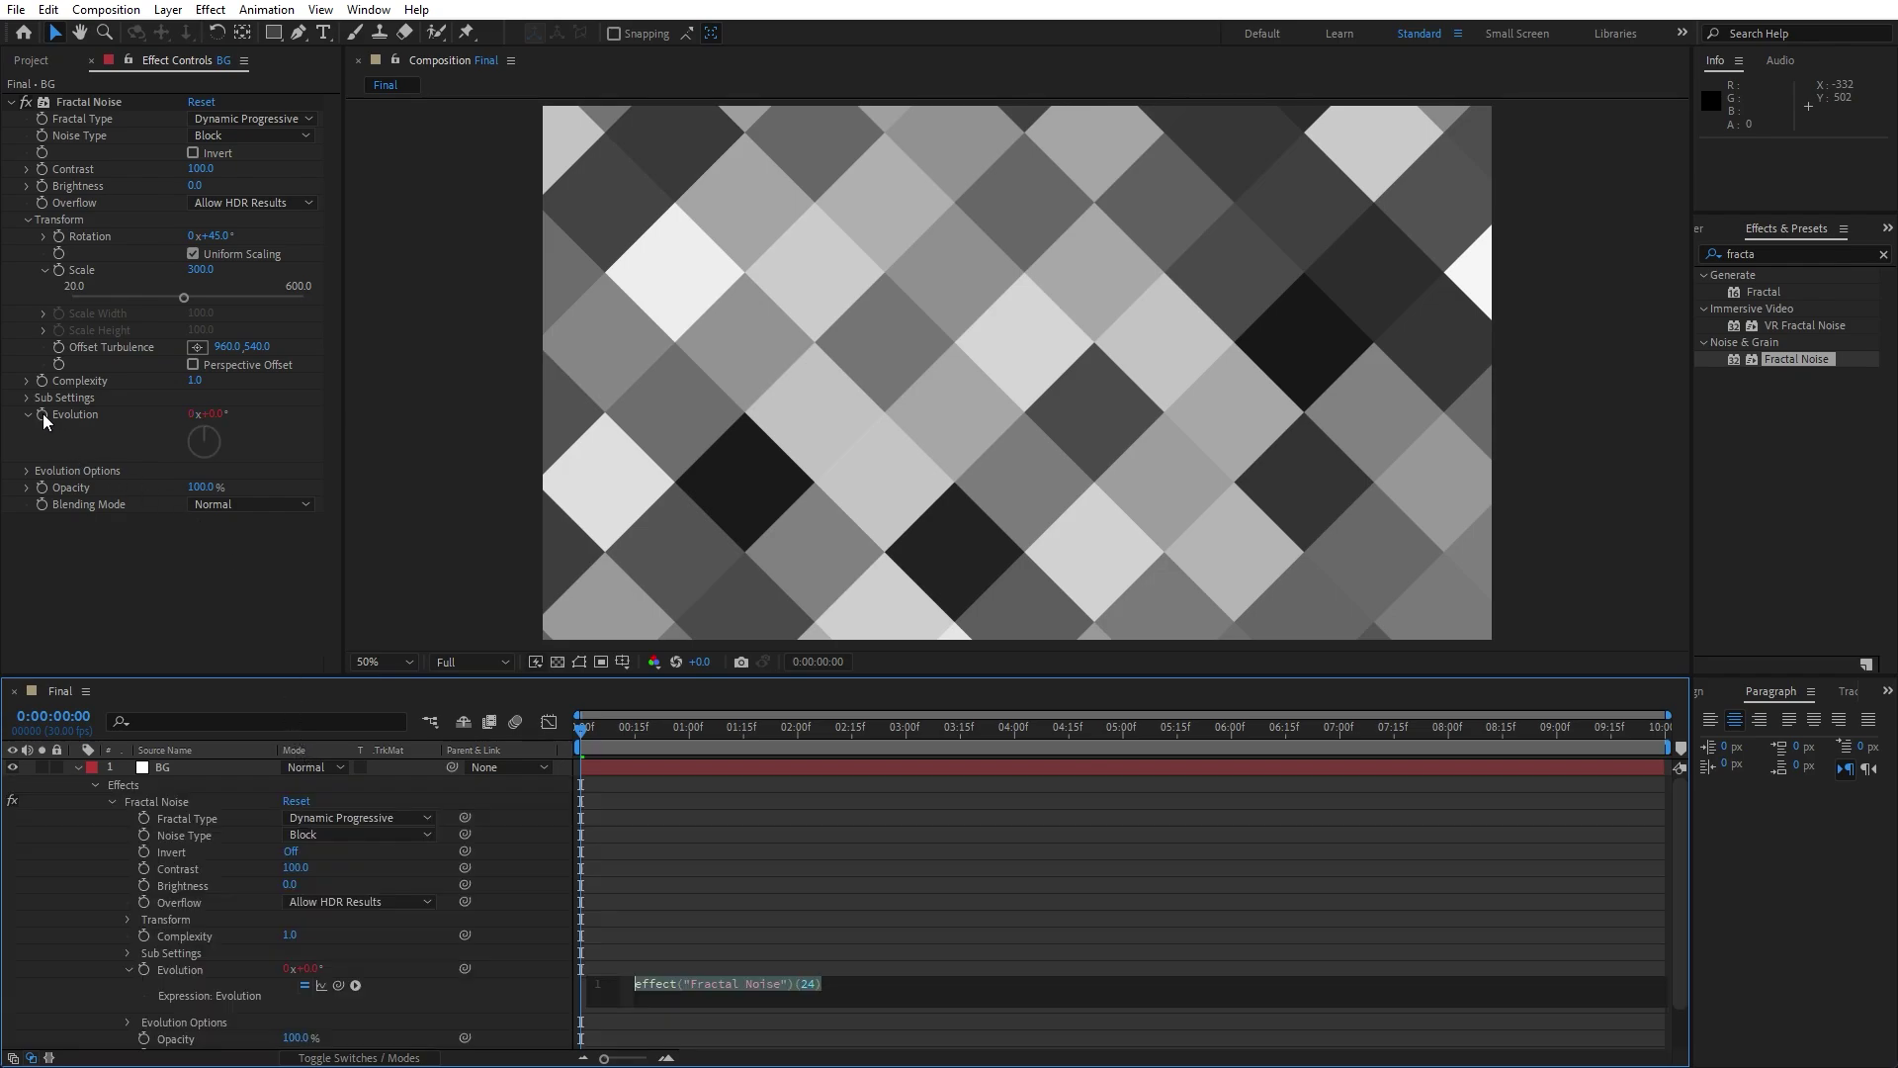
type("time*50")
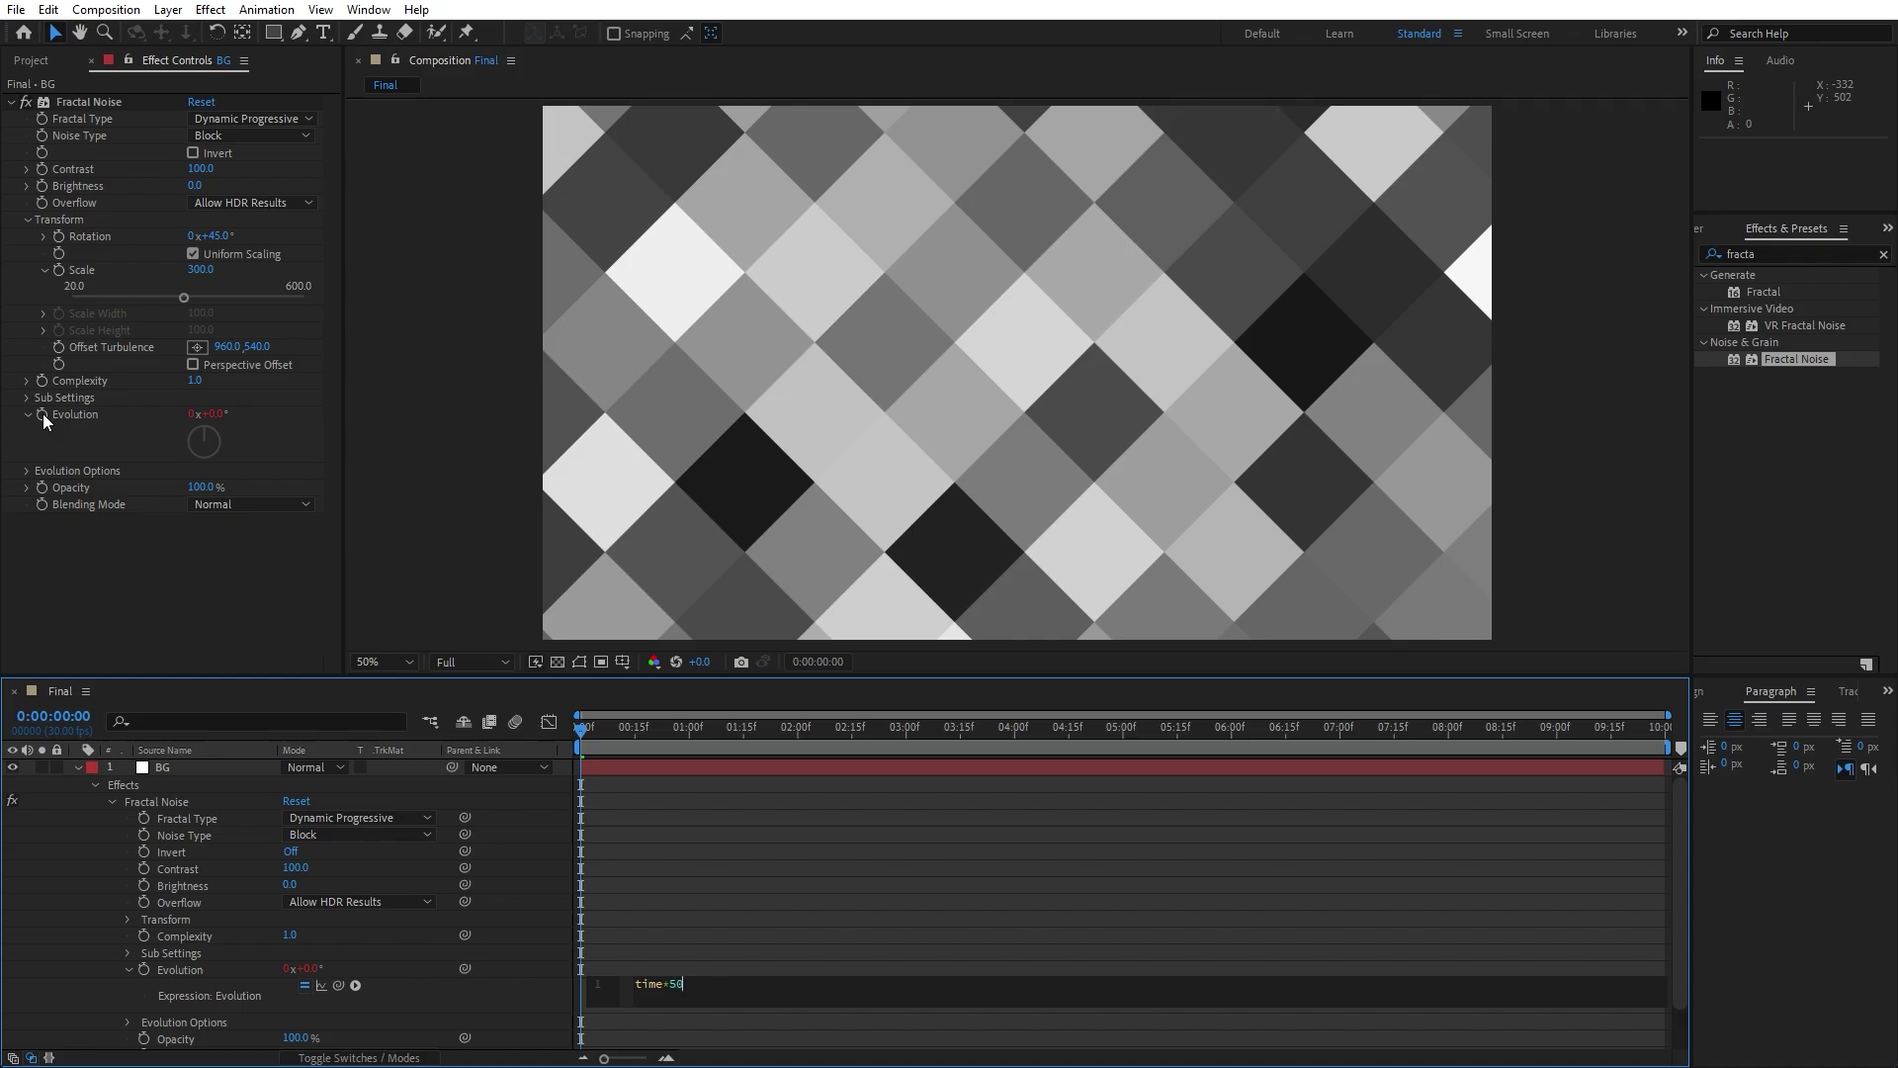
left_click(36, 884)
left_click(78, 767)
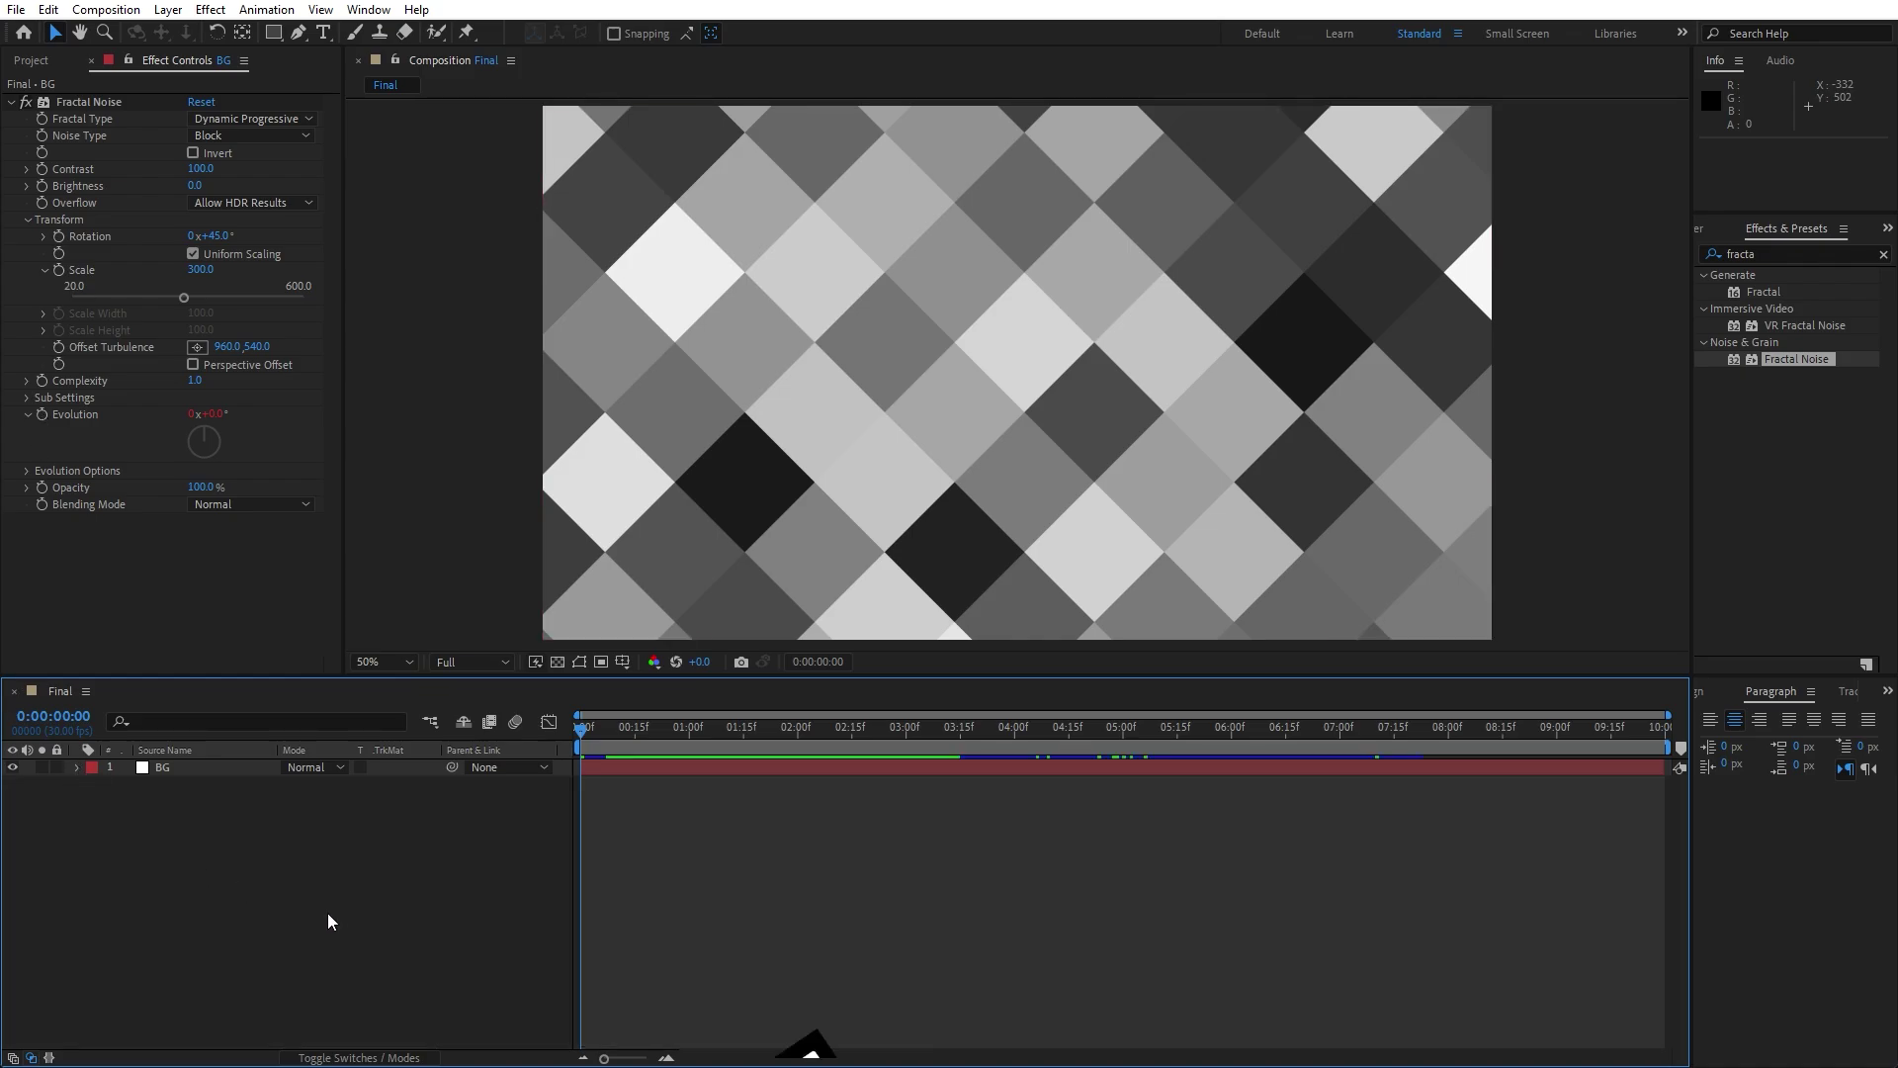
key("space")
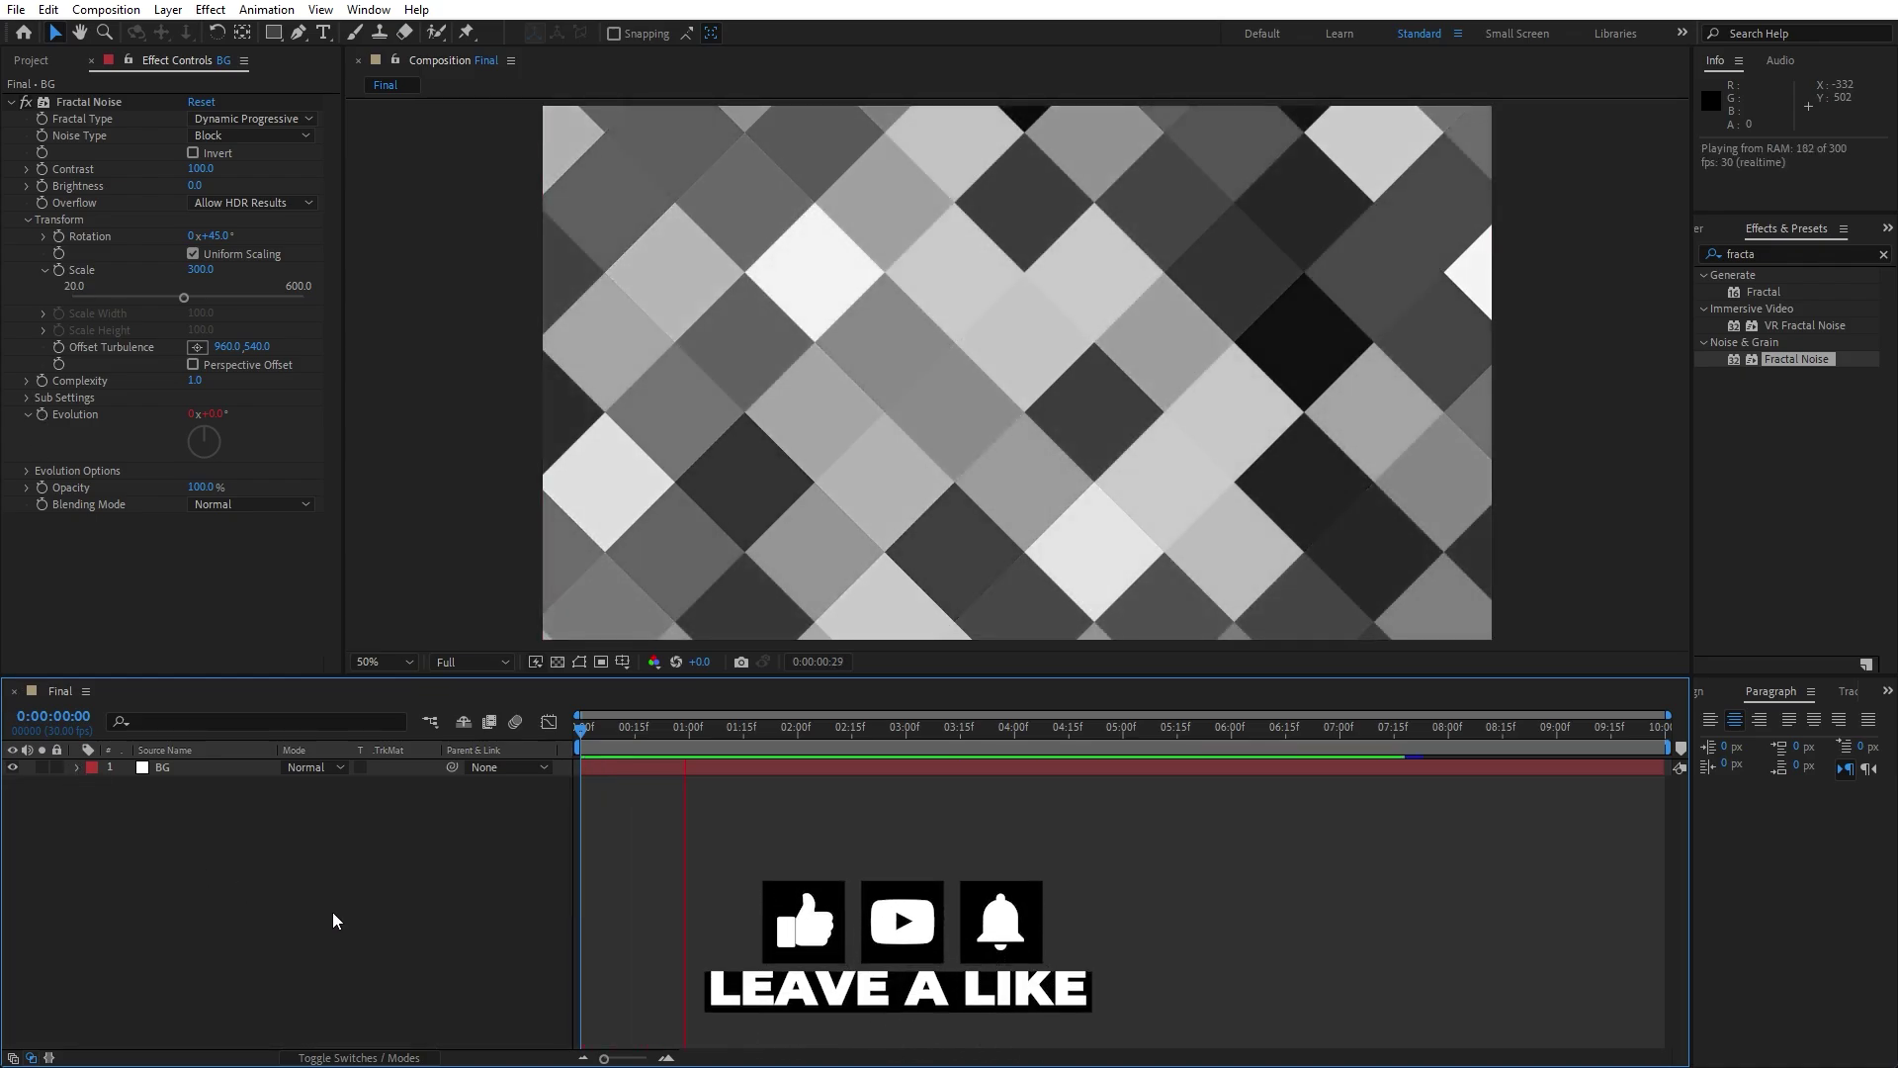
left_click(836, 739)
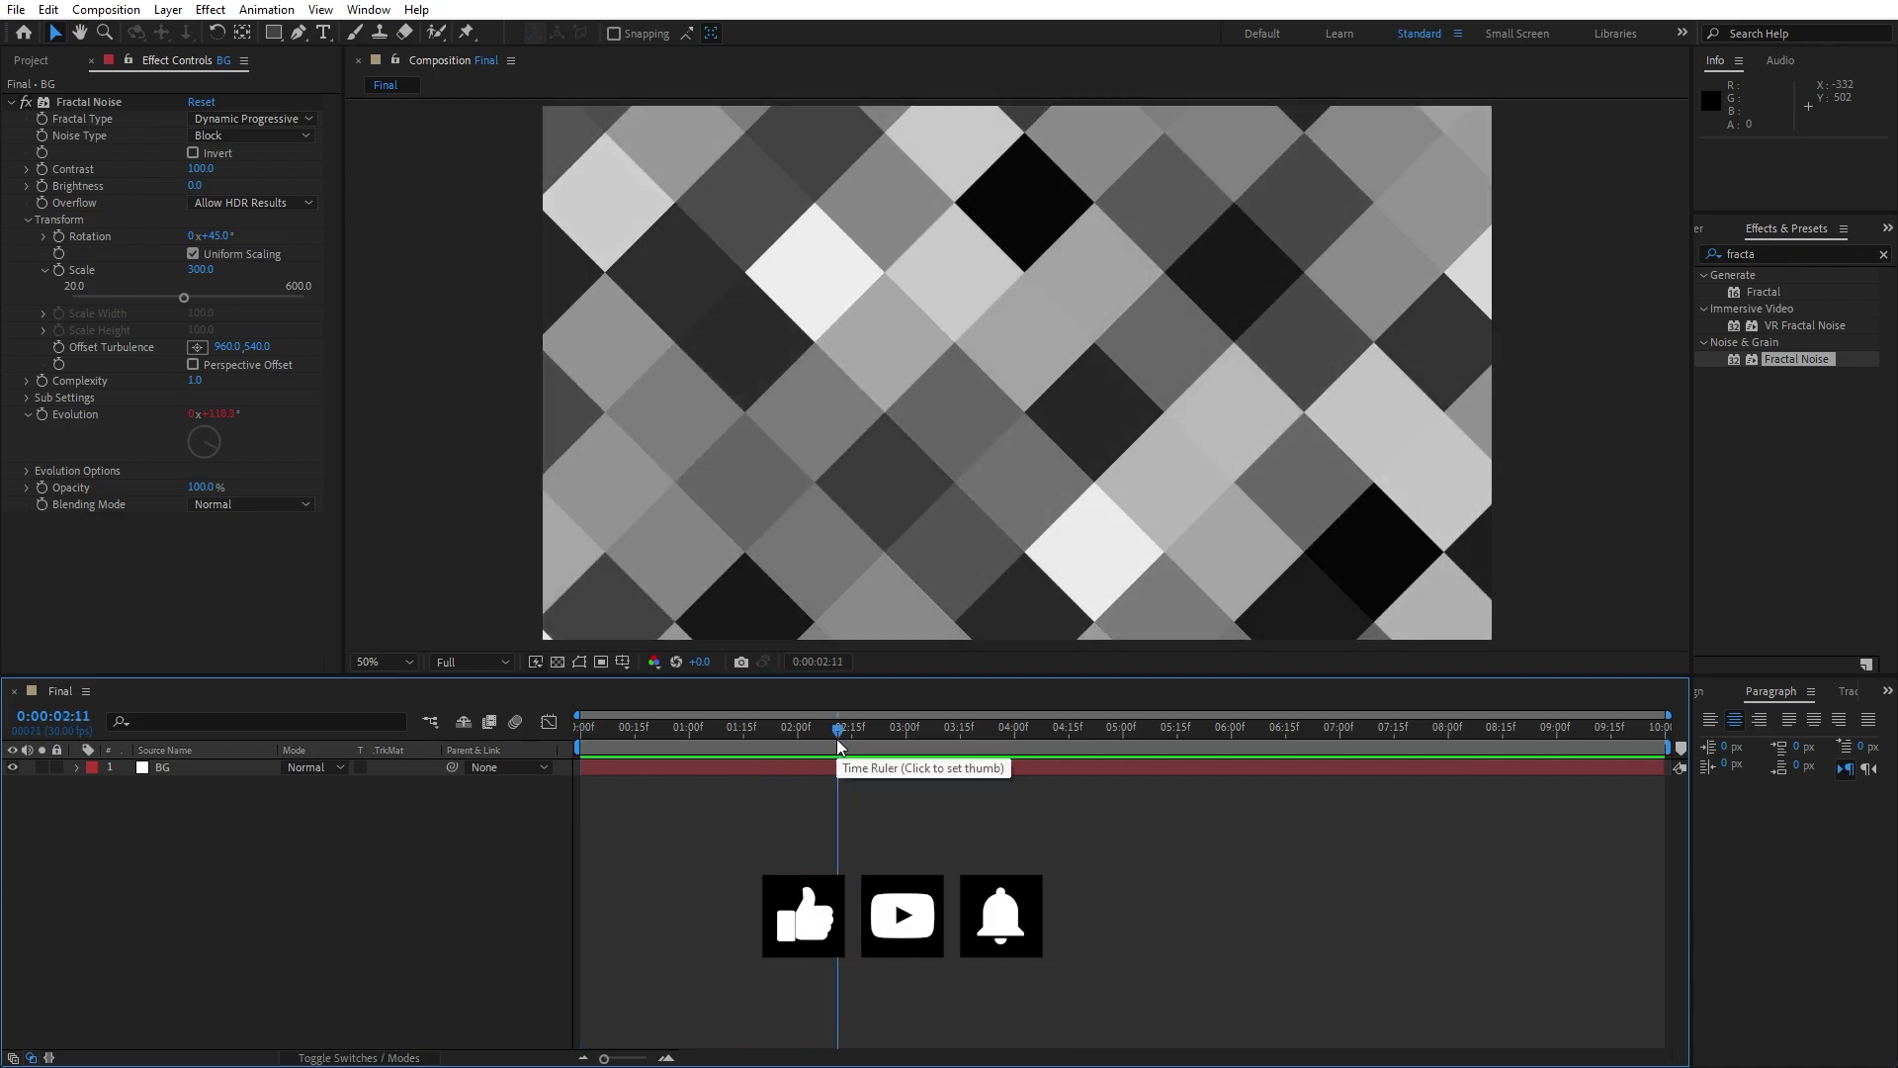
Step: Apply the Tritone effect to the BG layer
left_click(1791, 255)
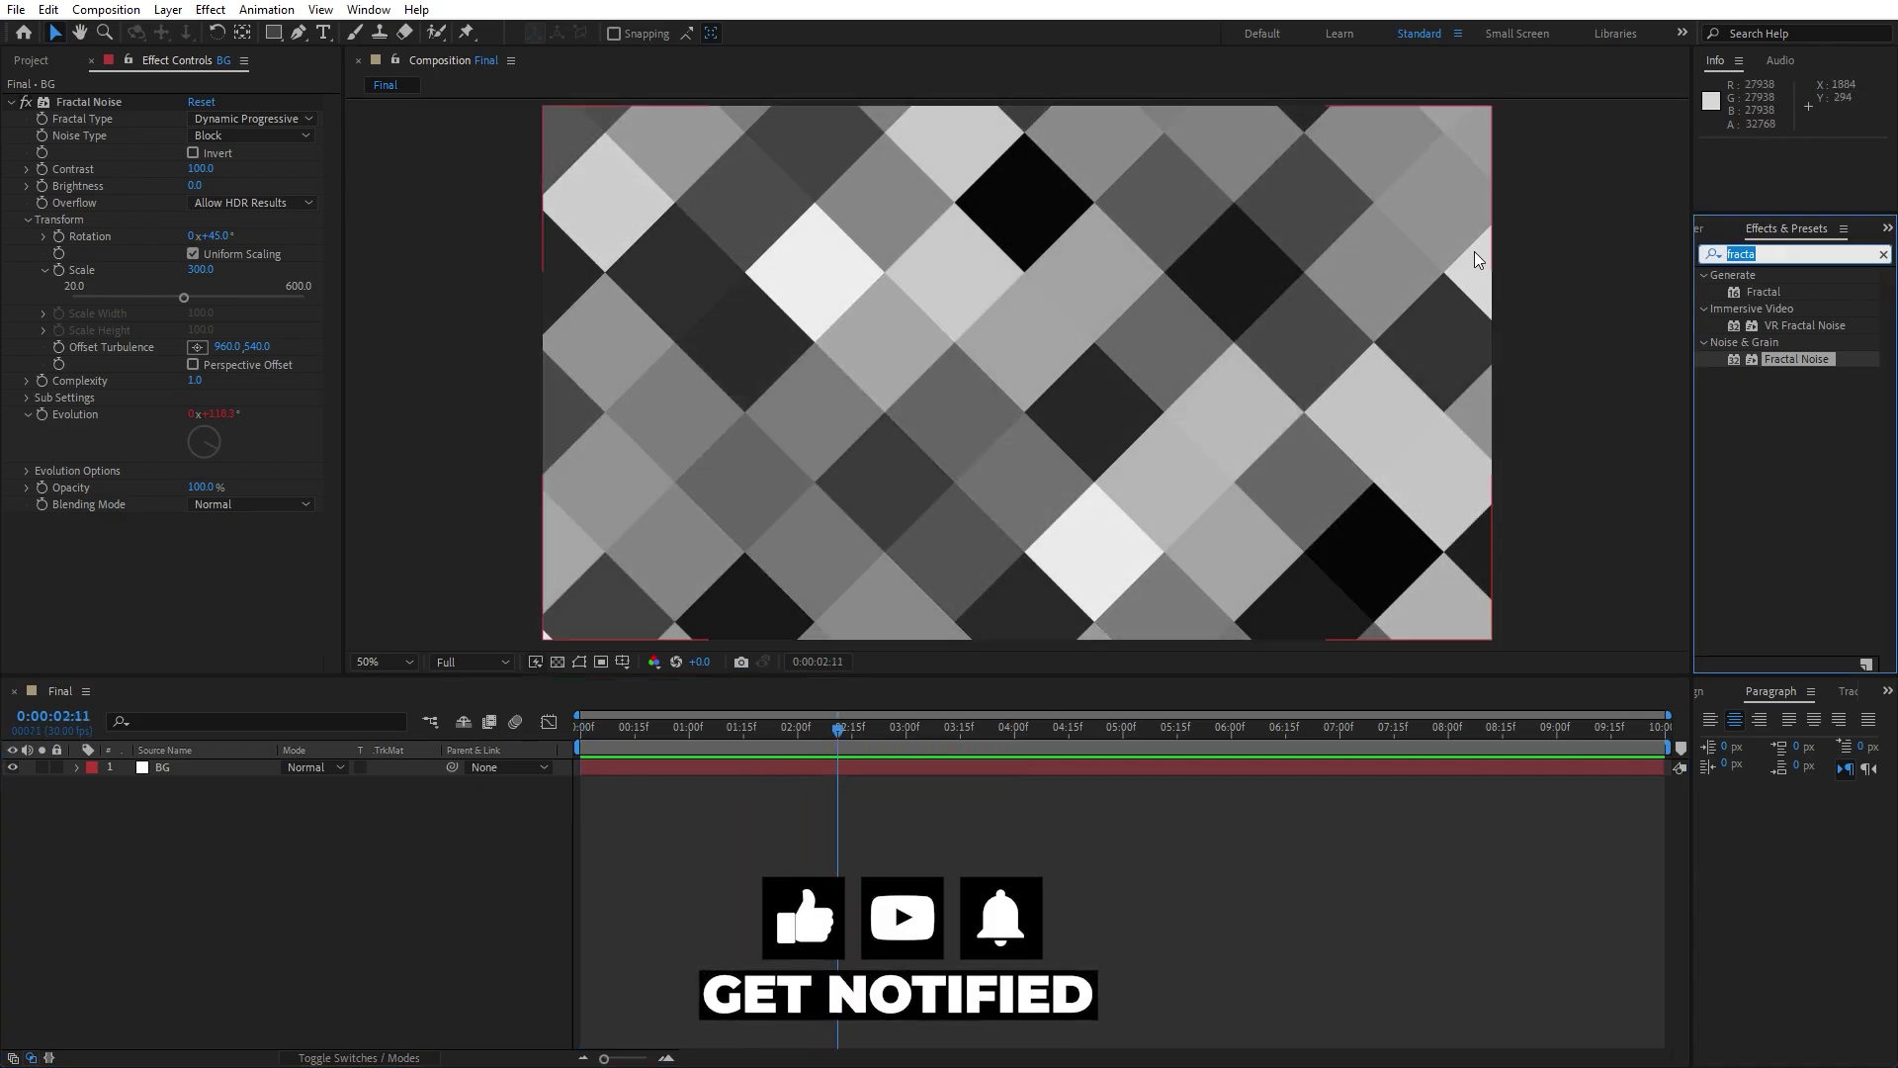
type("trito")
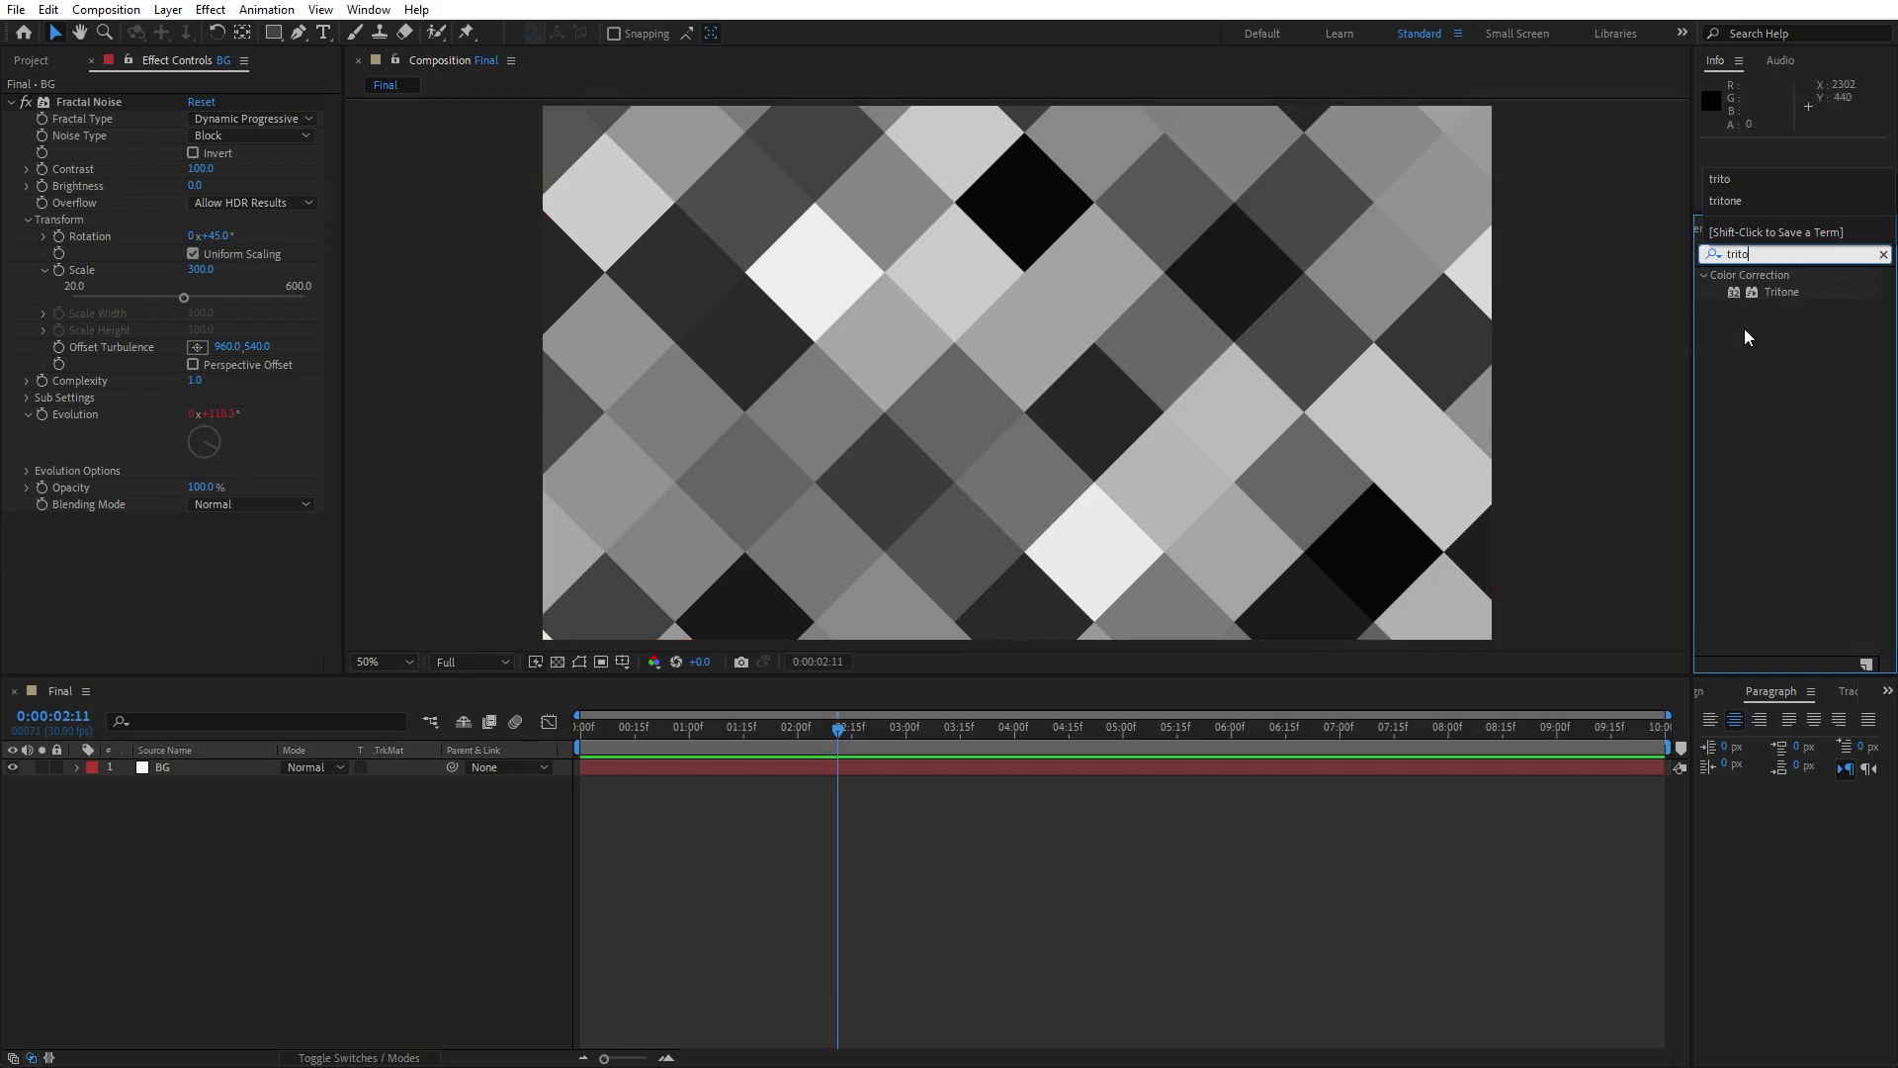
left_click_drag(1780, 291, 203, 762)
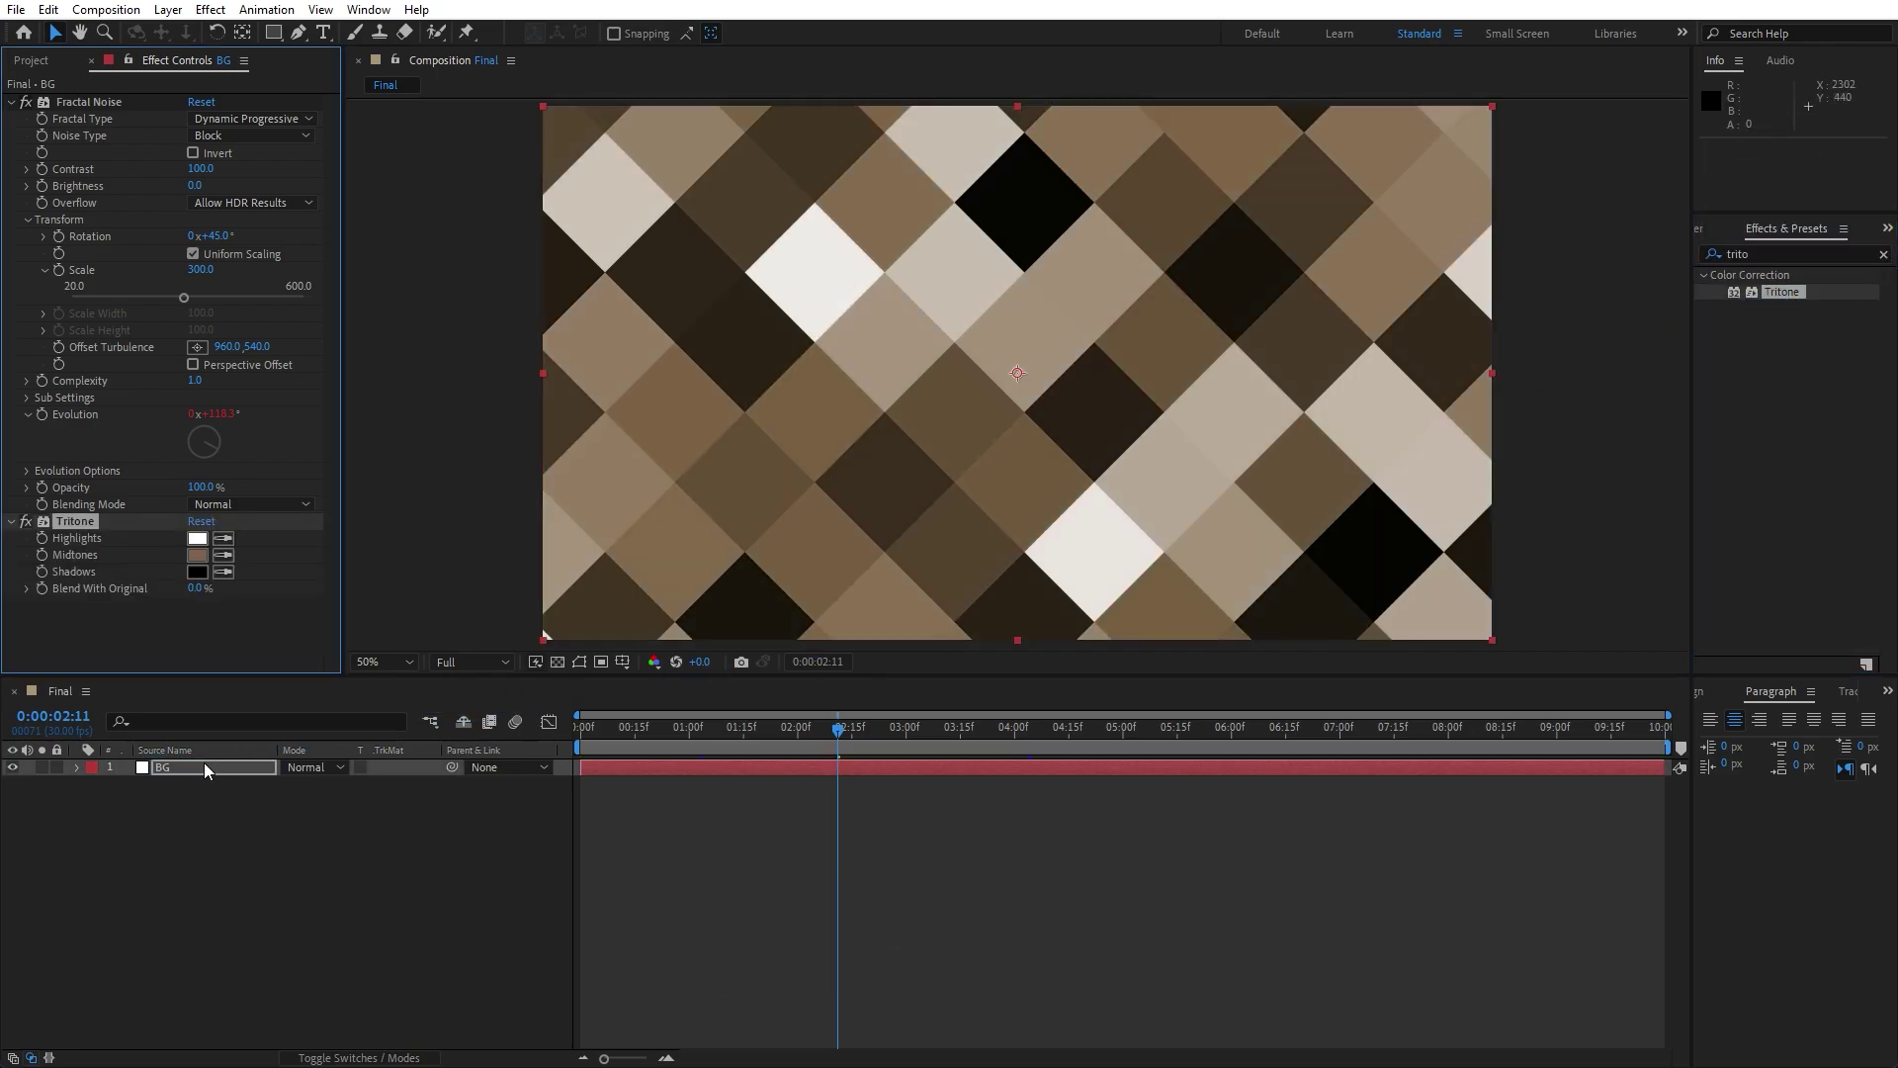
Step: Set Tritone Midtones to black 000000 and Highlights to grey 969696
left_click(197, 554)
left_click_drag(878, 777, 568, 1018)
left_click(1132, 673)
left_click(198, 539)
left_click_drag(721, 751, 654, 772)
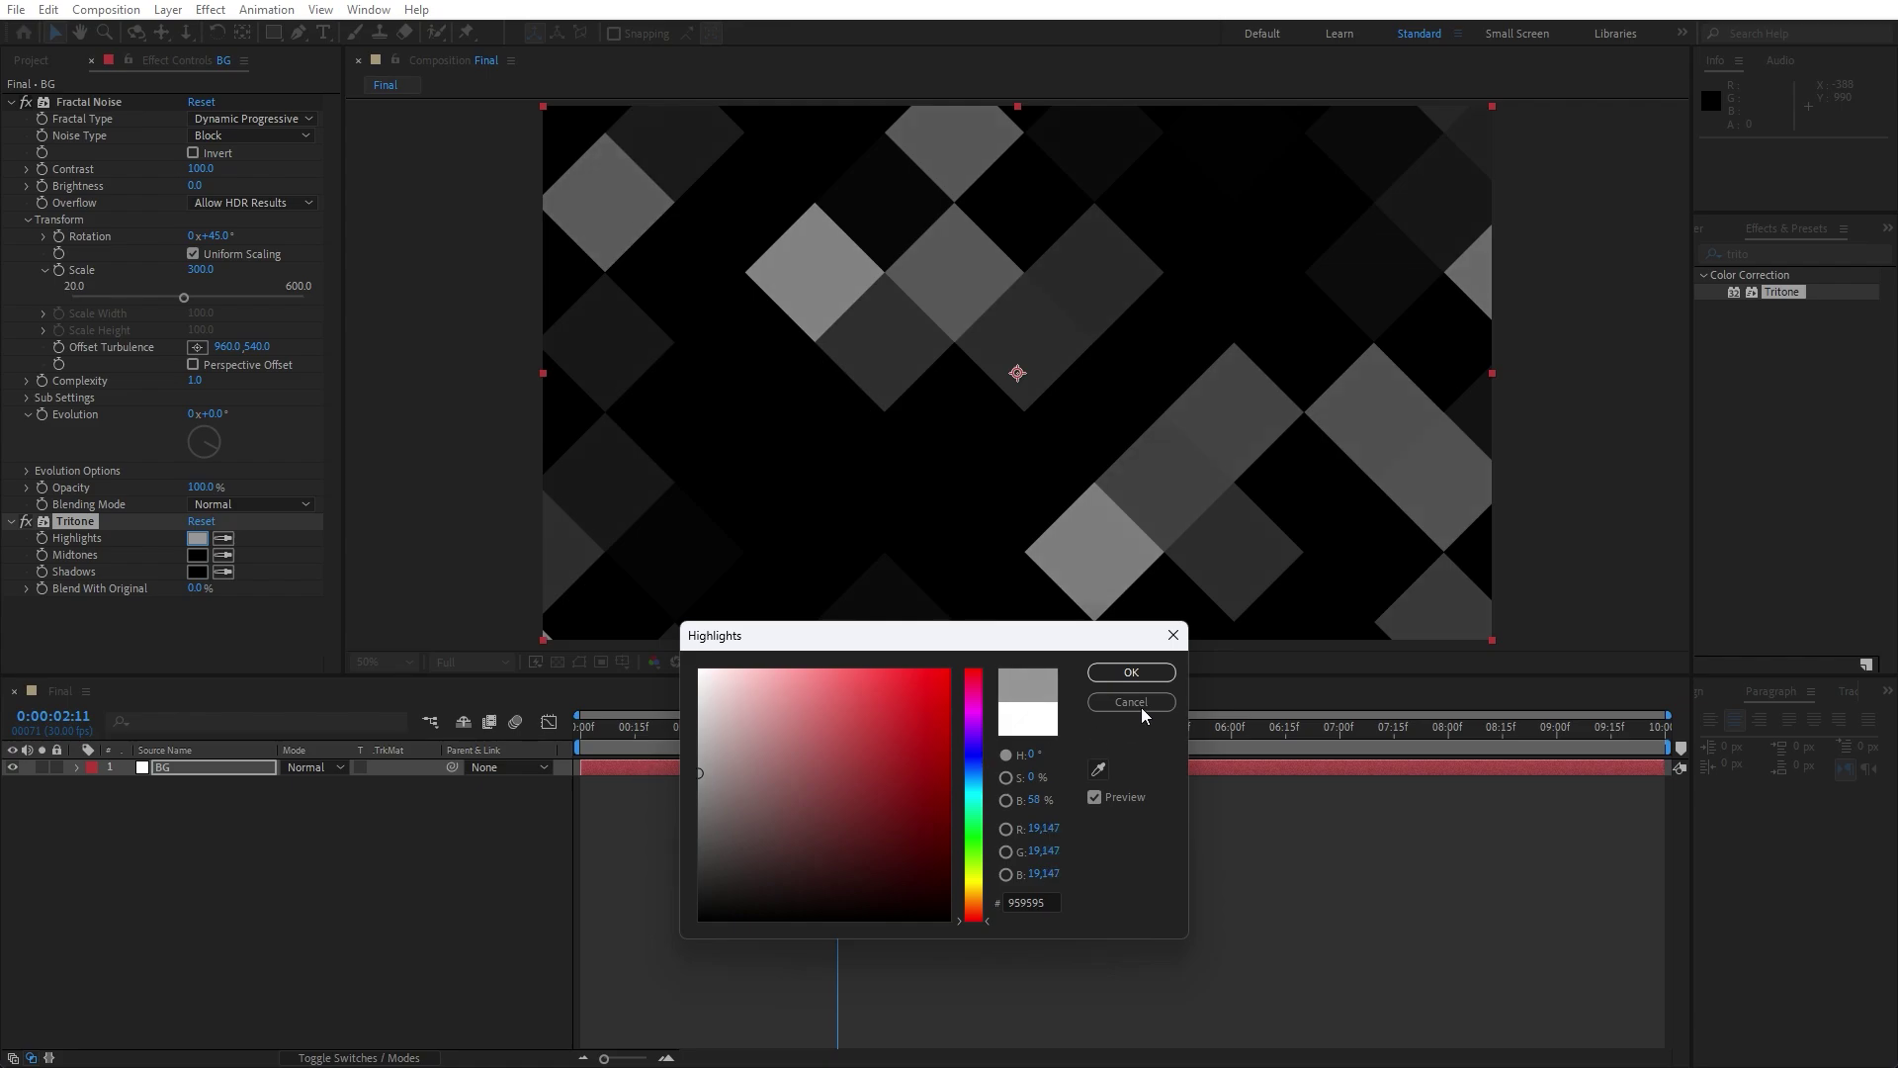
left_click(1133, 673)
left_click(1794, 251)
Step: Add Levels to BG above Tritone, leaving Input Black 0 and Input White 32768
type("levels")
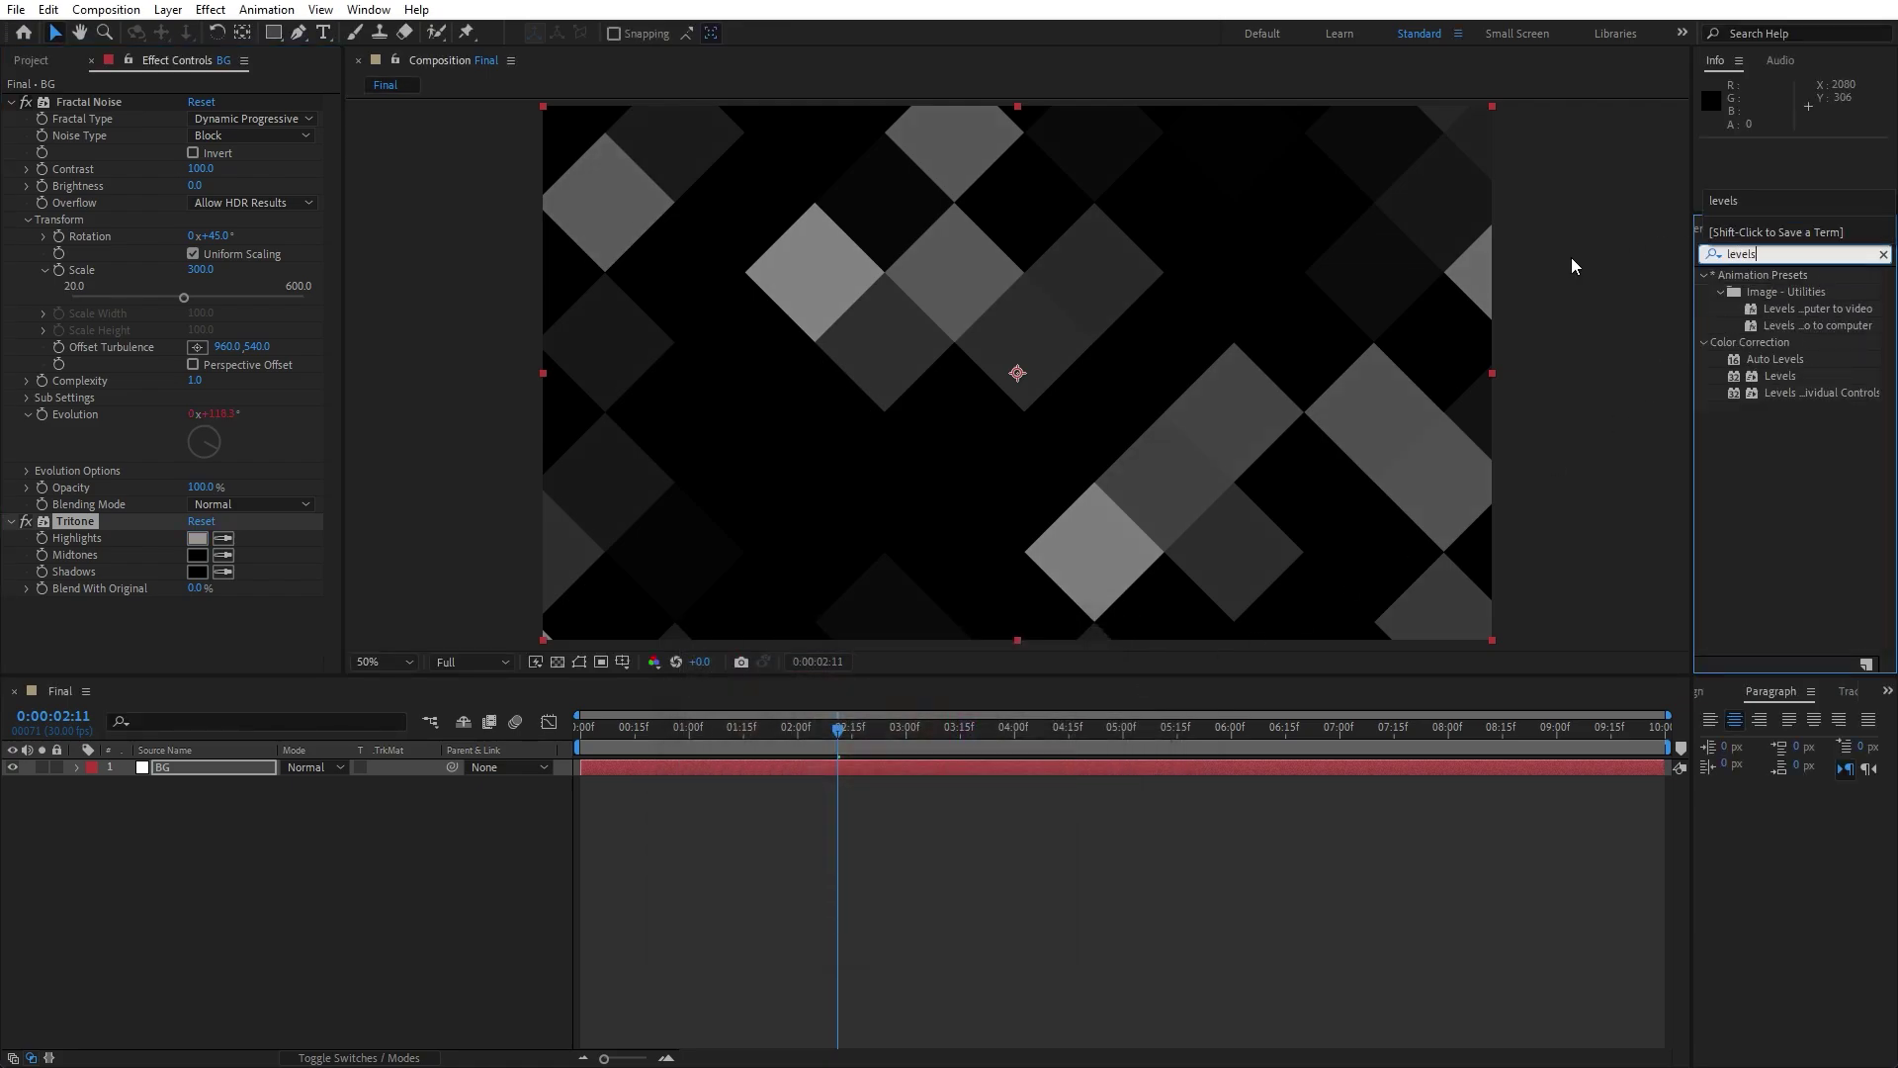
left_click_drag(1780, 375, 137, 512)
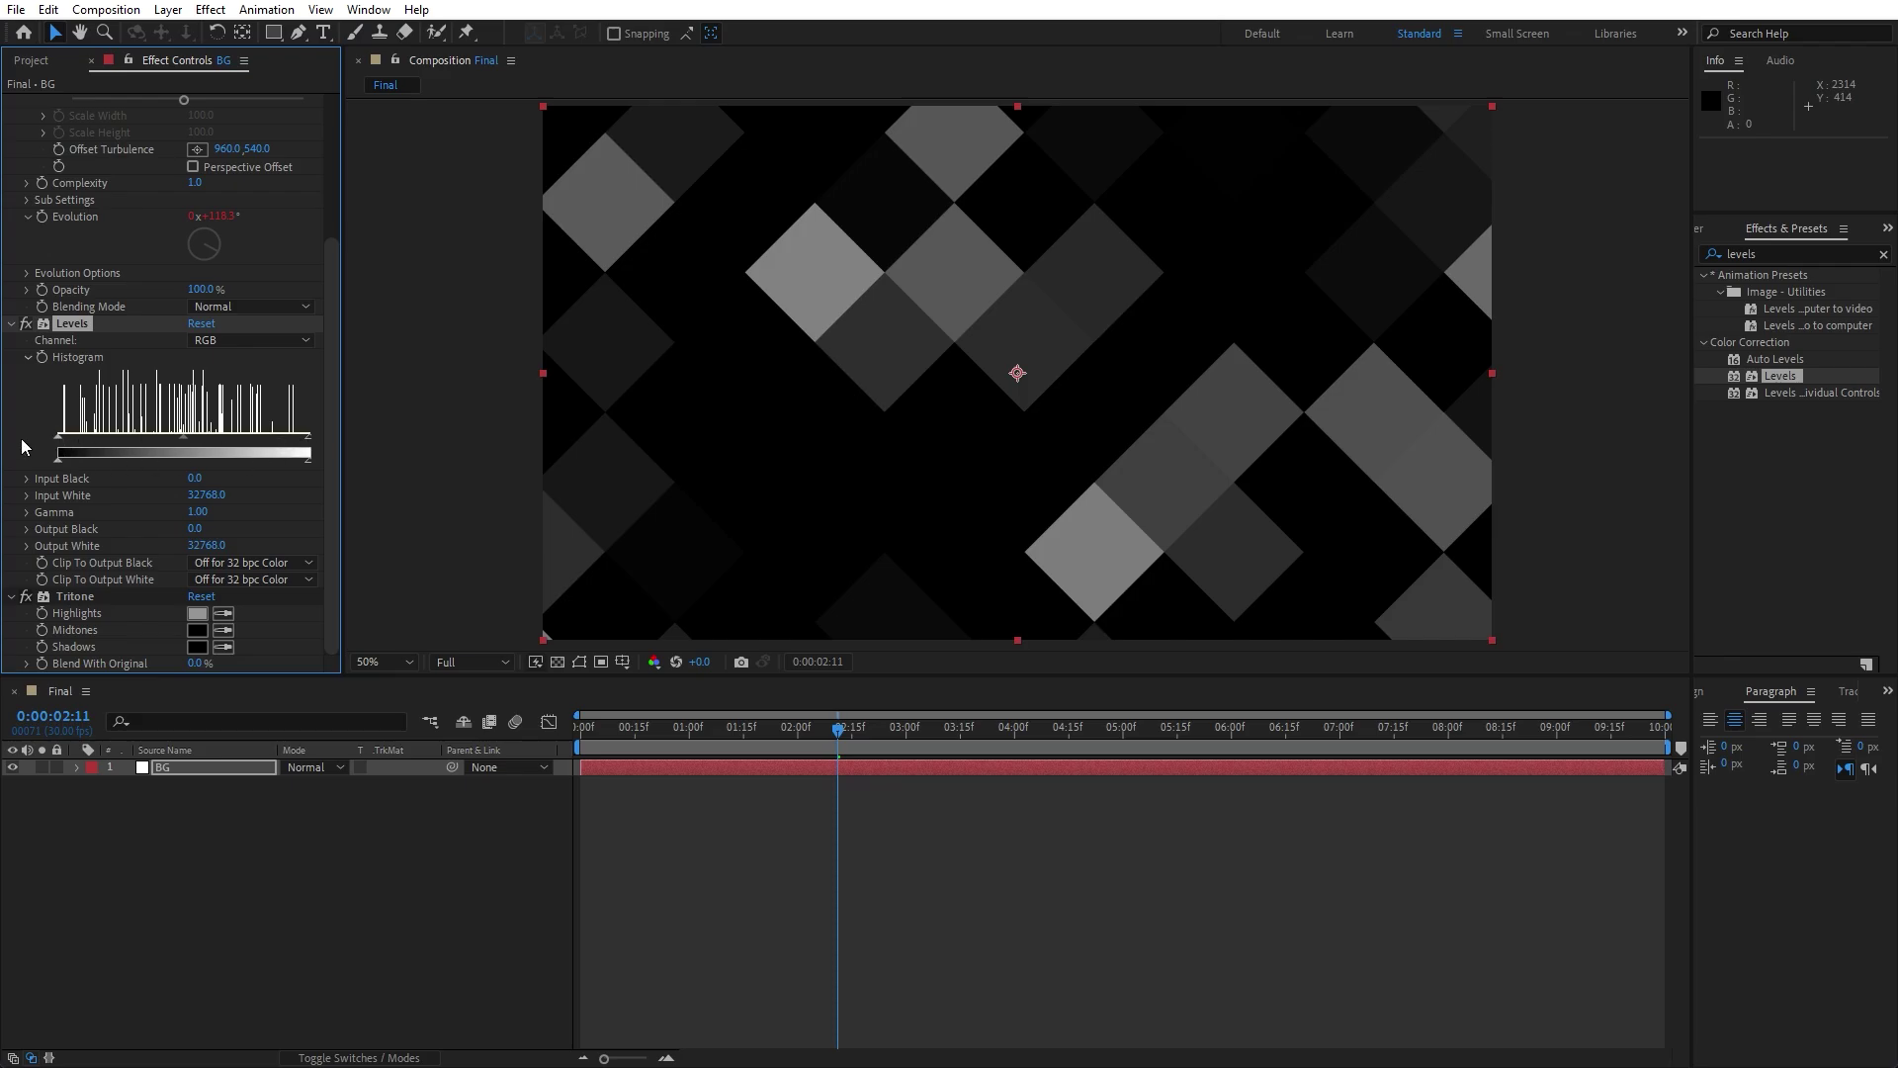
mouse_move(57, 436)
left_mouse_down()
mouse_move(108, 436)
mouse_move(50, 436)
left_mouse_up()
mouse_move(310, 435)
left_mouse_down()
mouse_move(241, 442)
mouse_move(323, 439)
left_mouse_up()
scroll(143, 488, "up", 2)
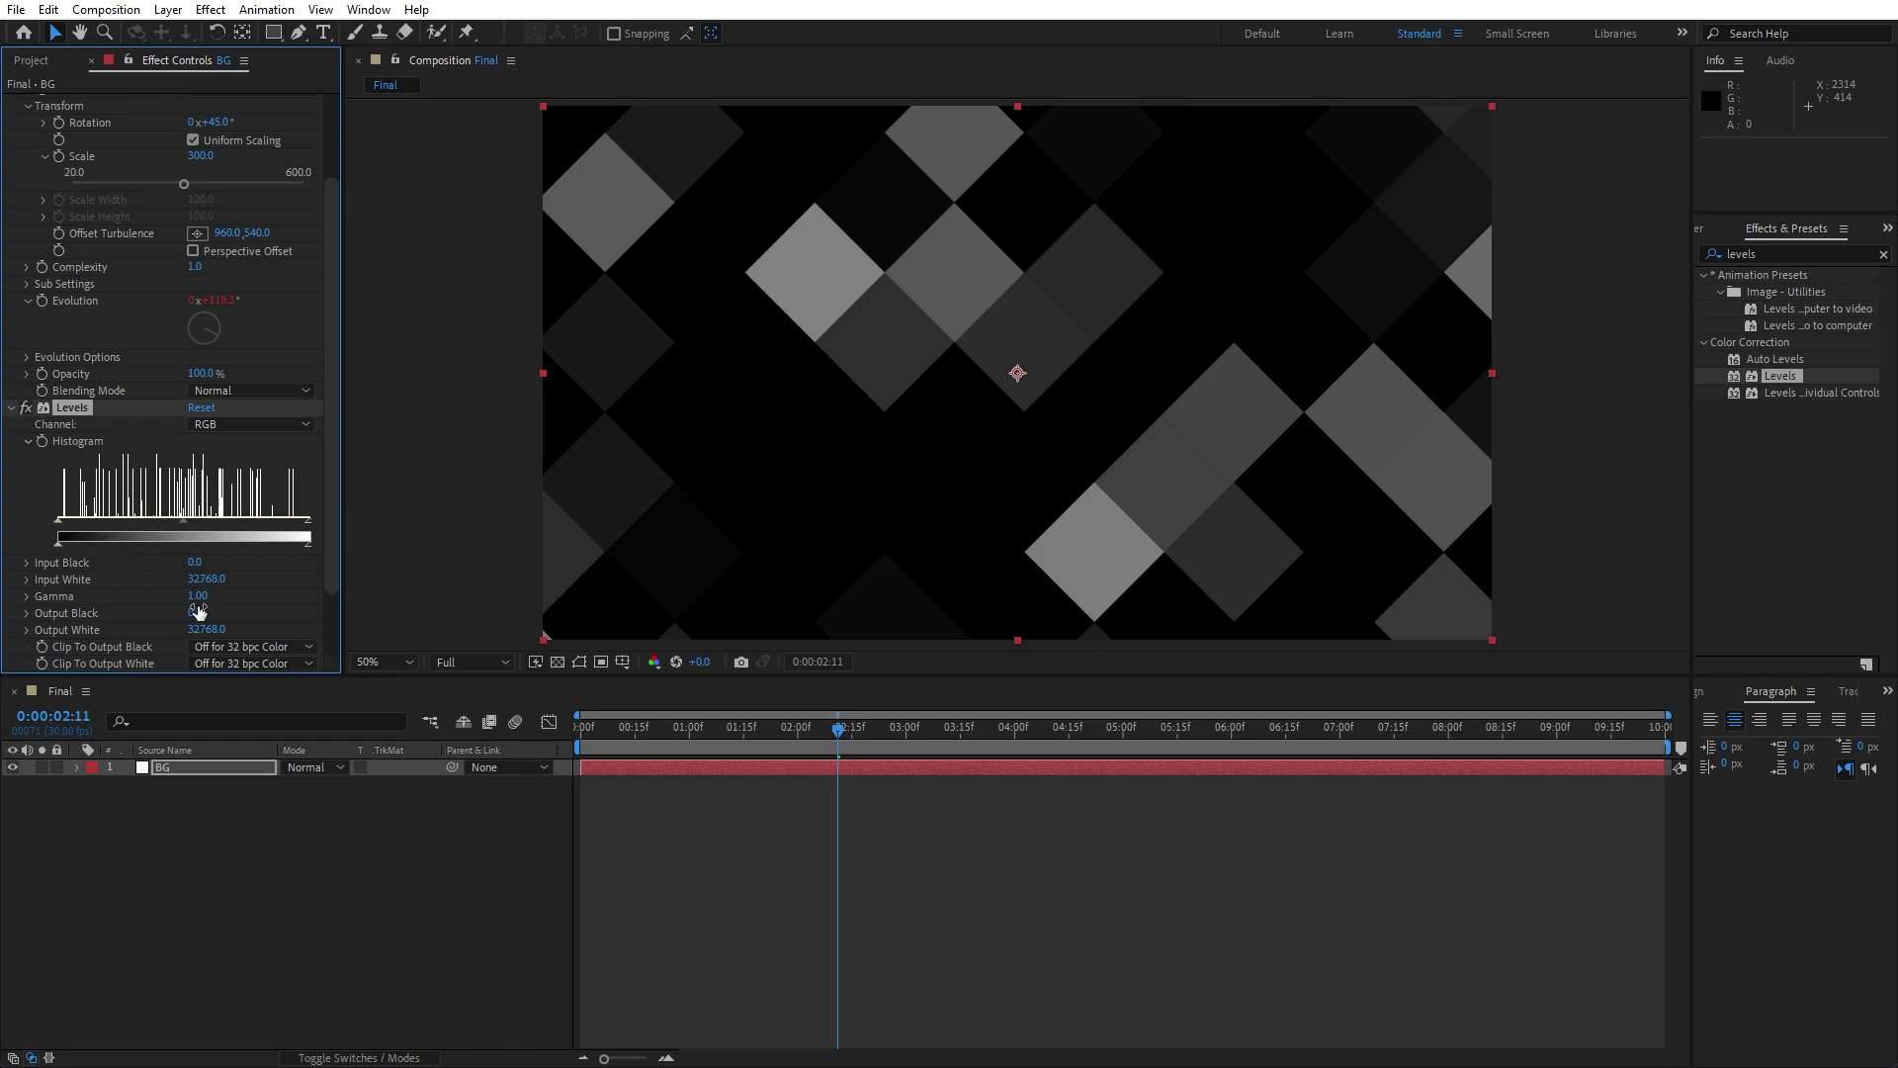
Step: Select the BG layer and duplicate it with Edit > Duplicate
left_click(211, 866)
left_click(182, 773)
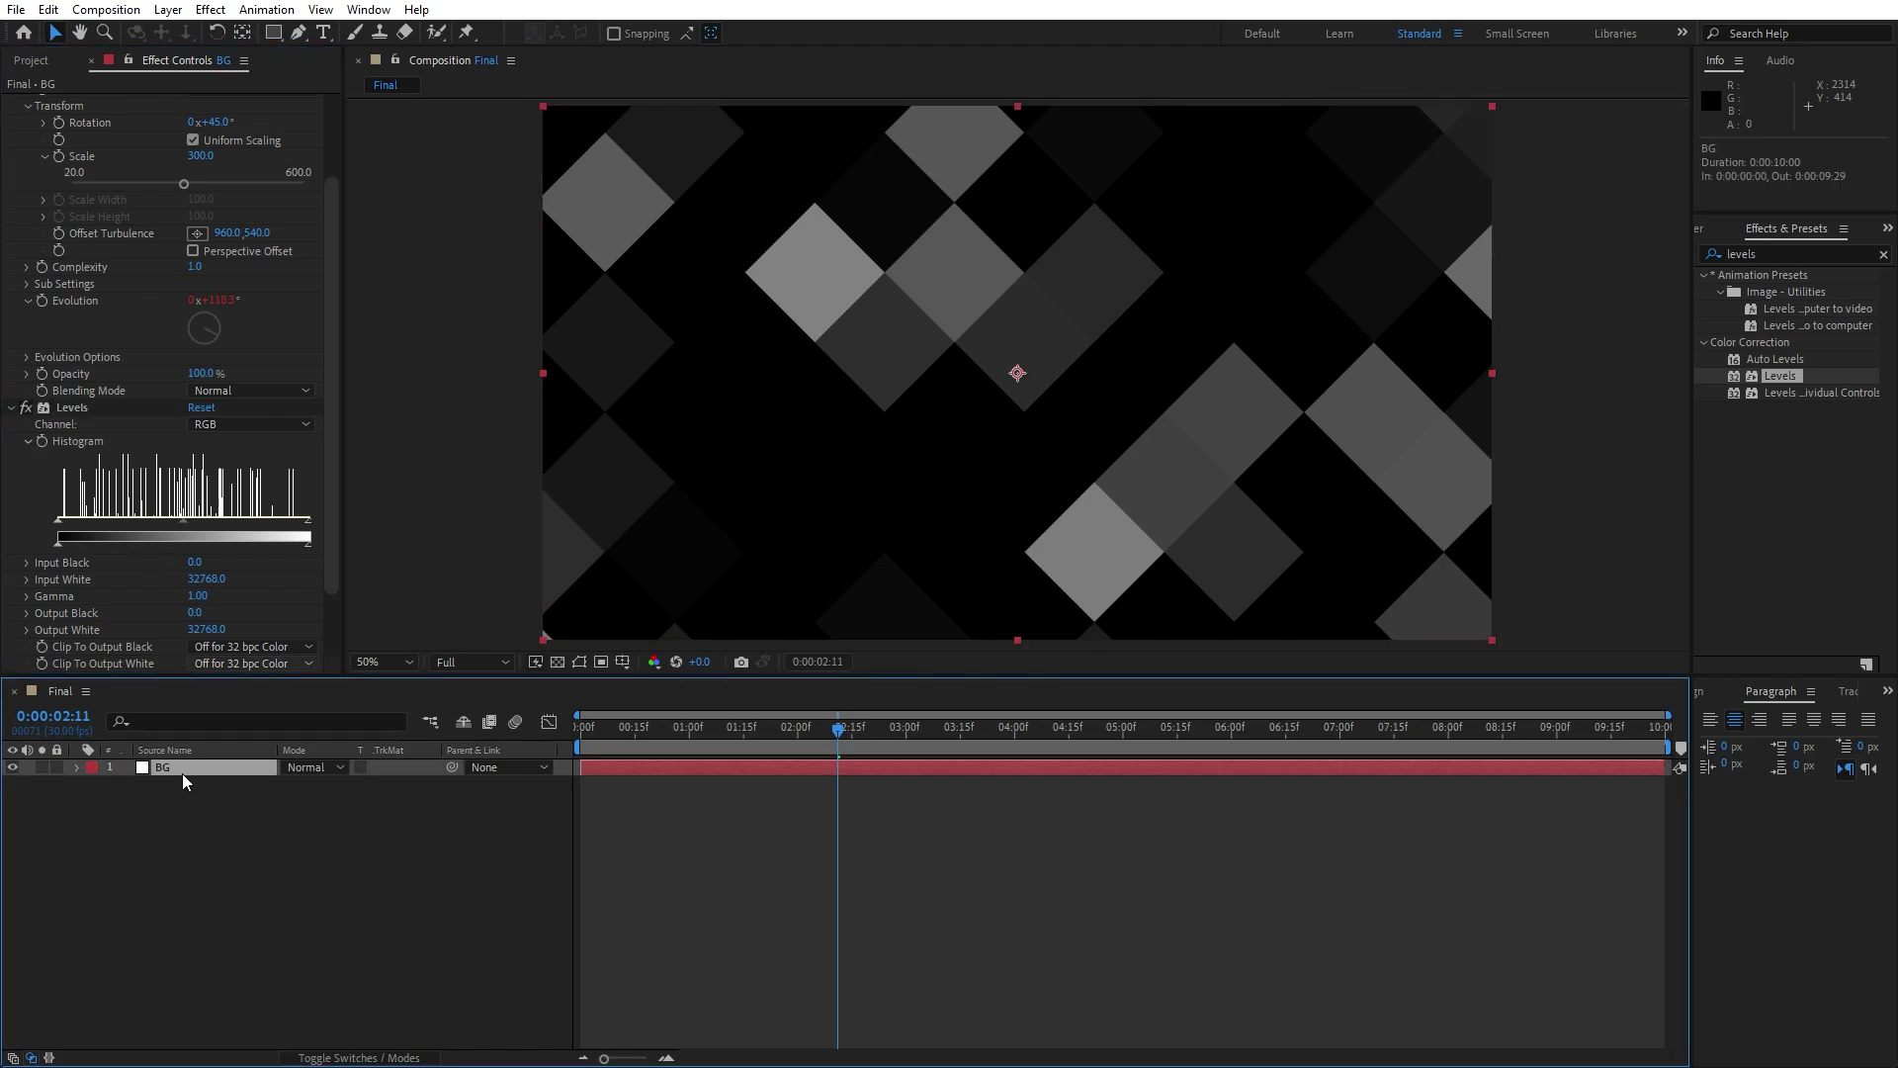
left_click(47, 9)
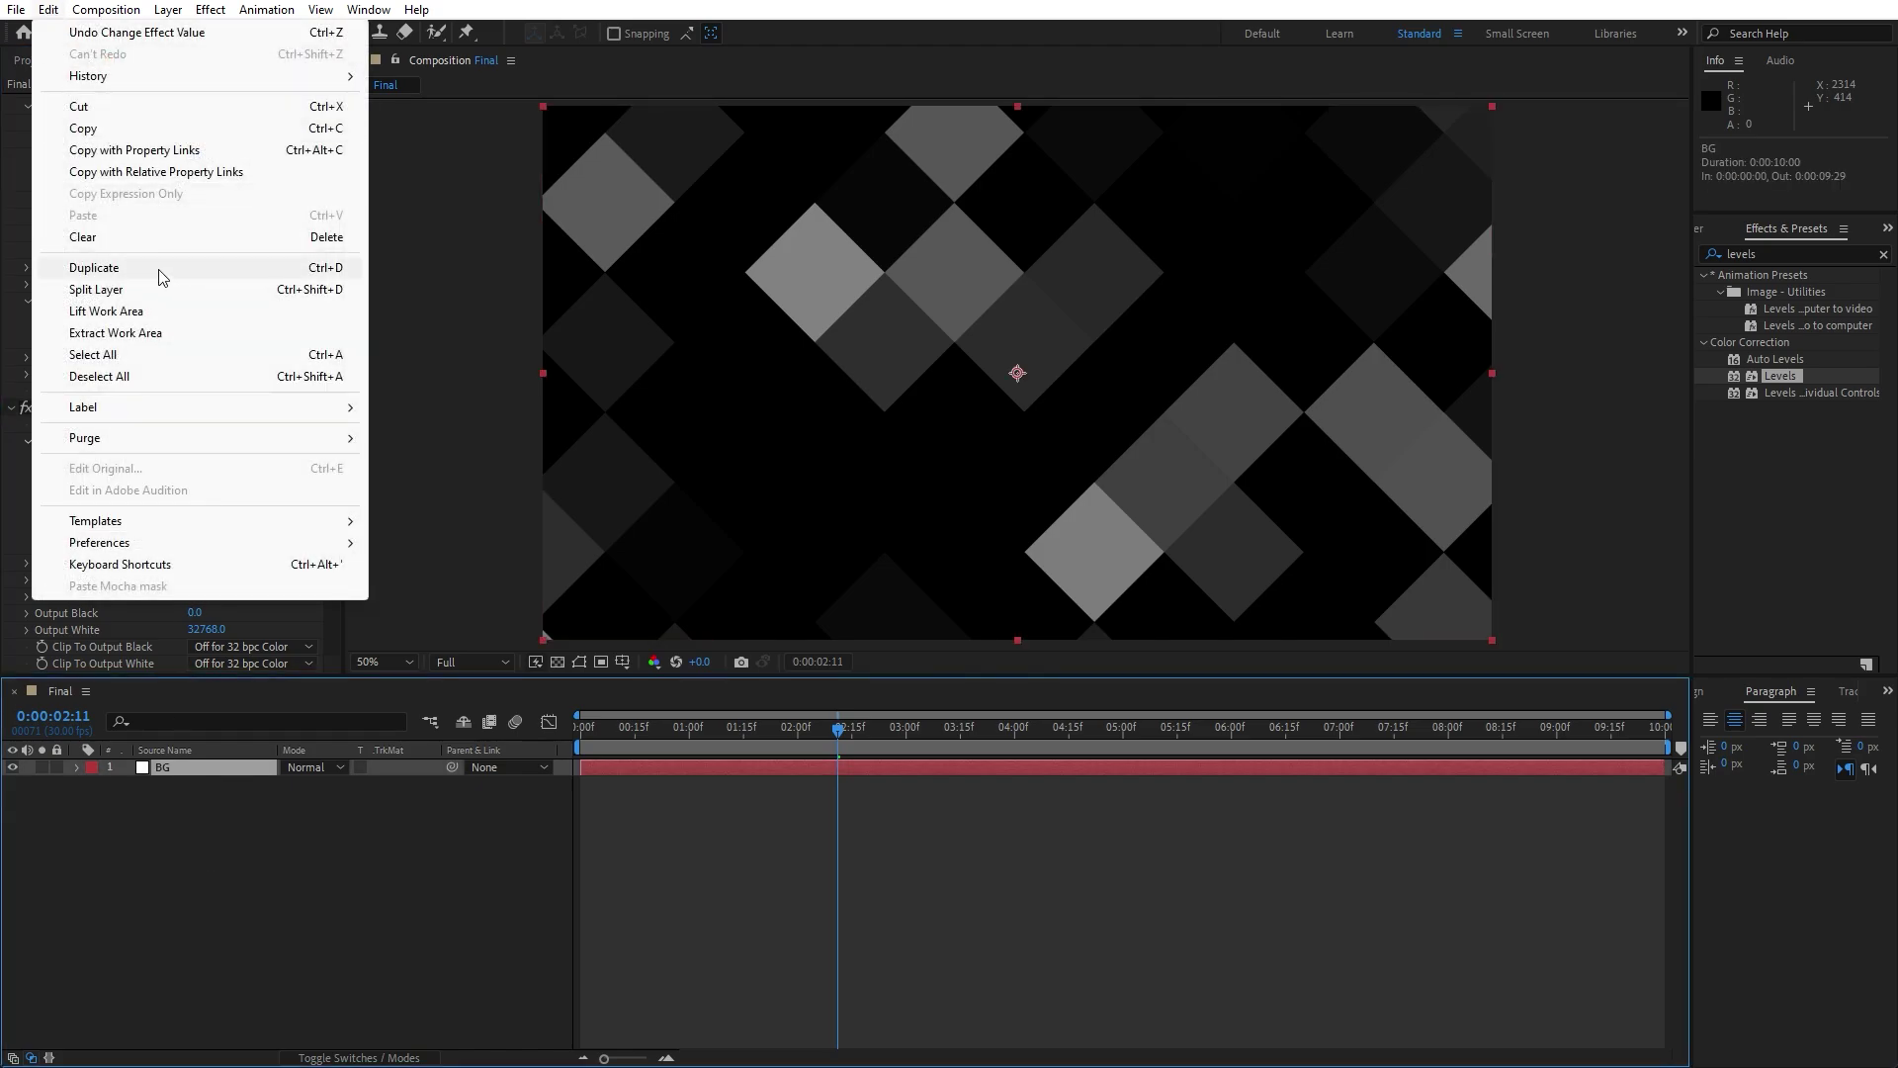
left_click(161, 277)
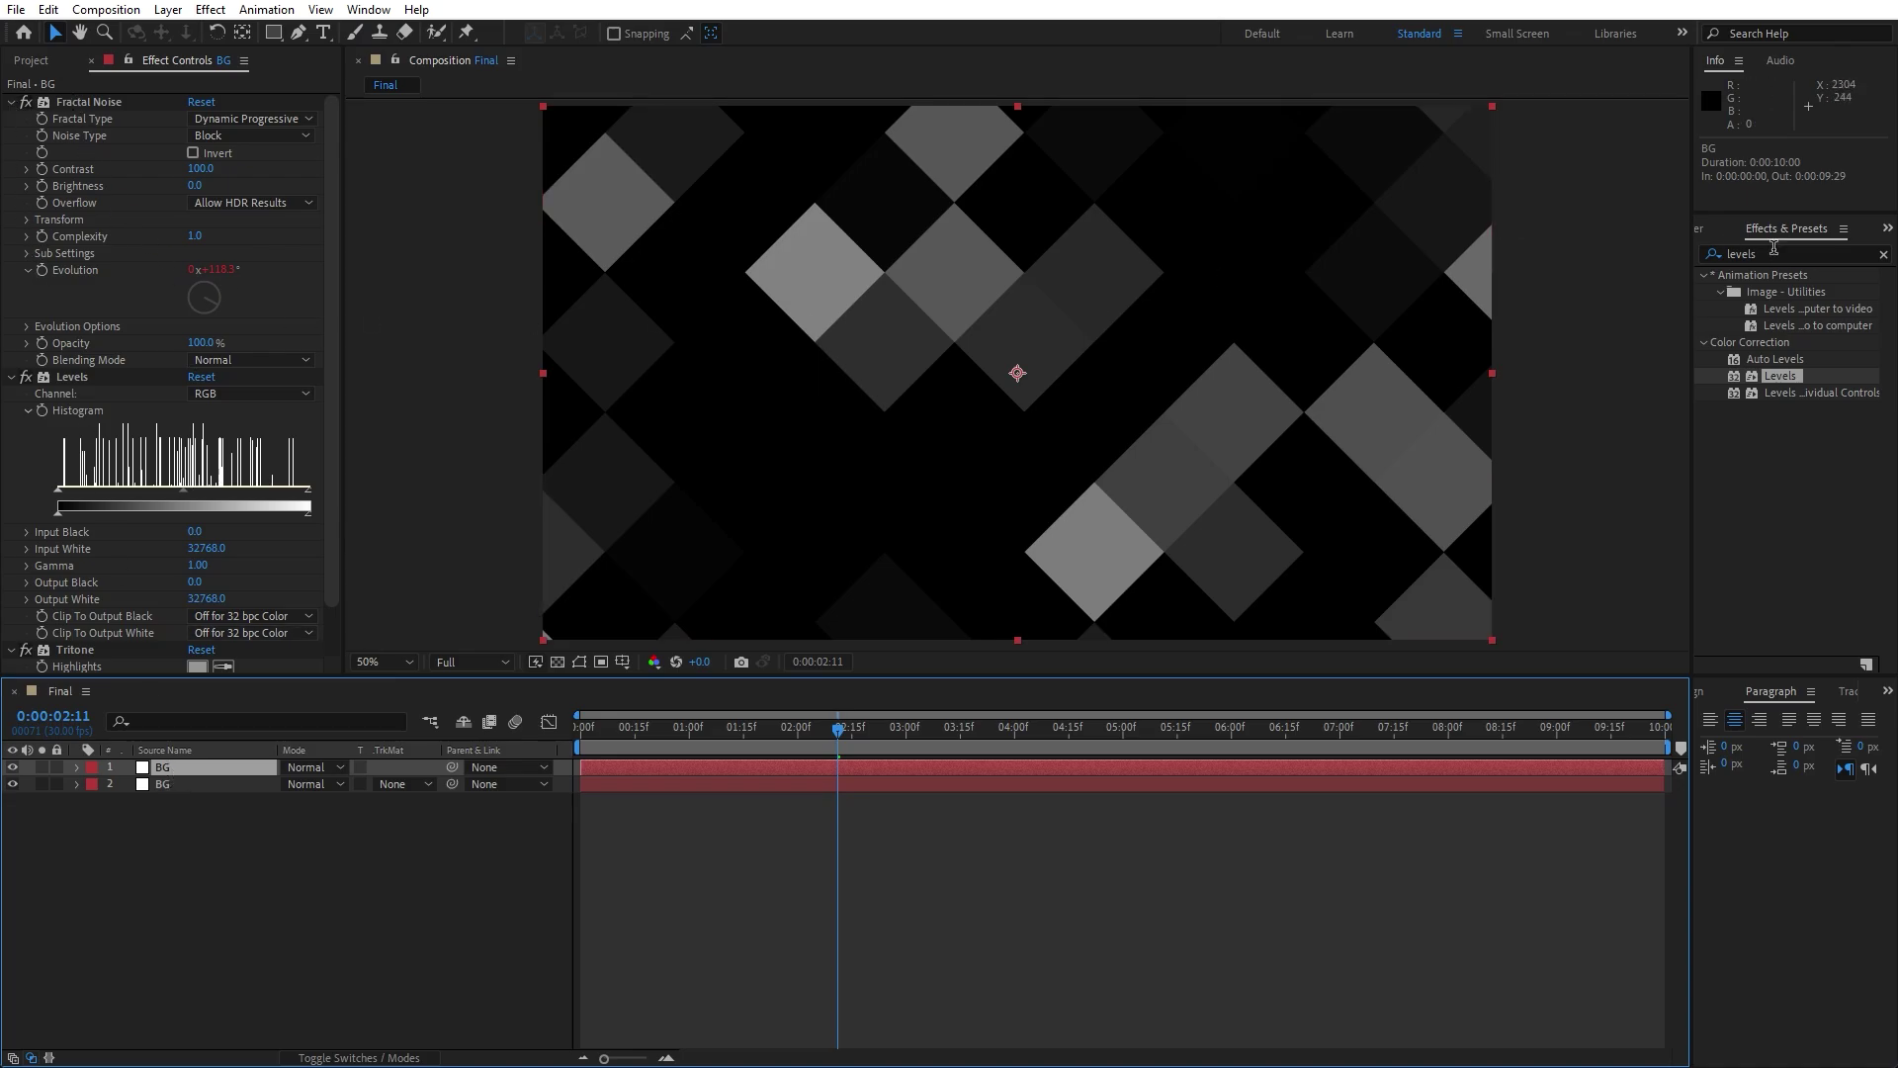
Step: Apply the Find Edges effect to the top BG layer
key("ctrl+5")
type("find ed")
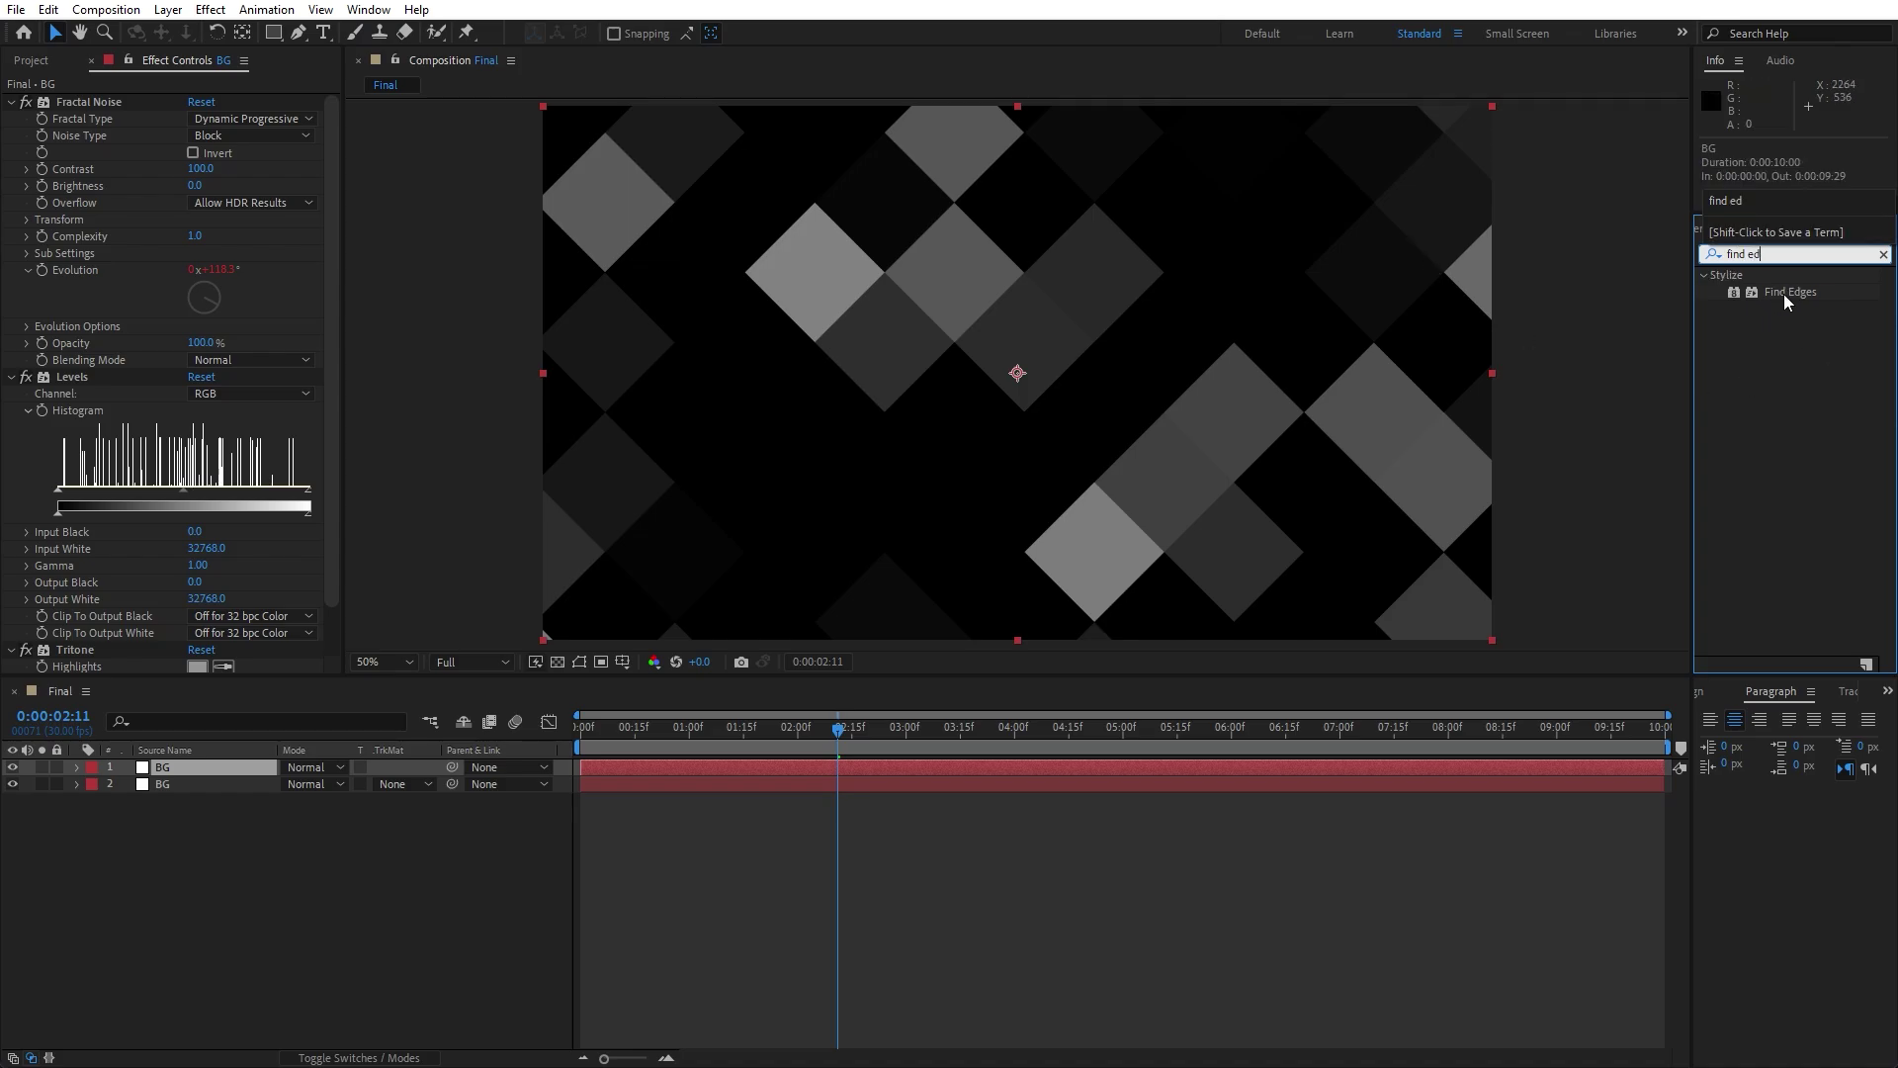
left_click_drag(1785, 291, 202, 773)
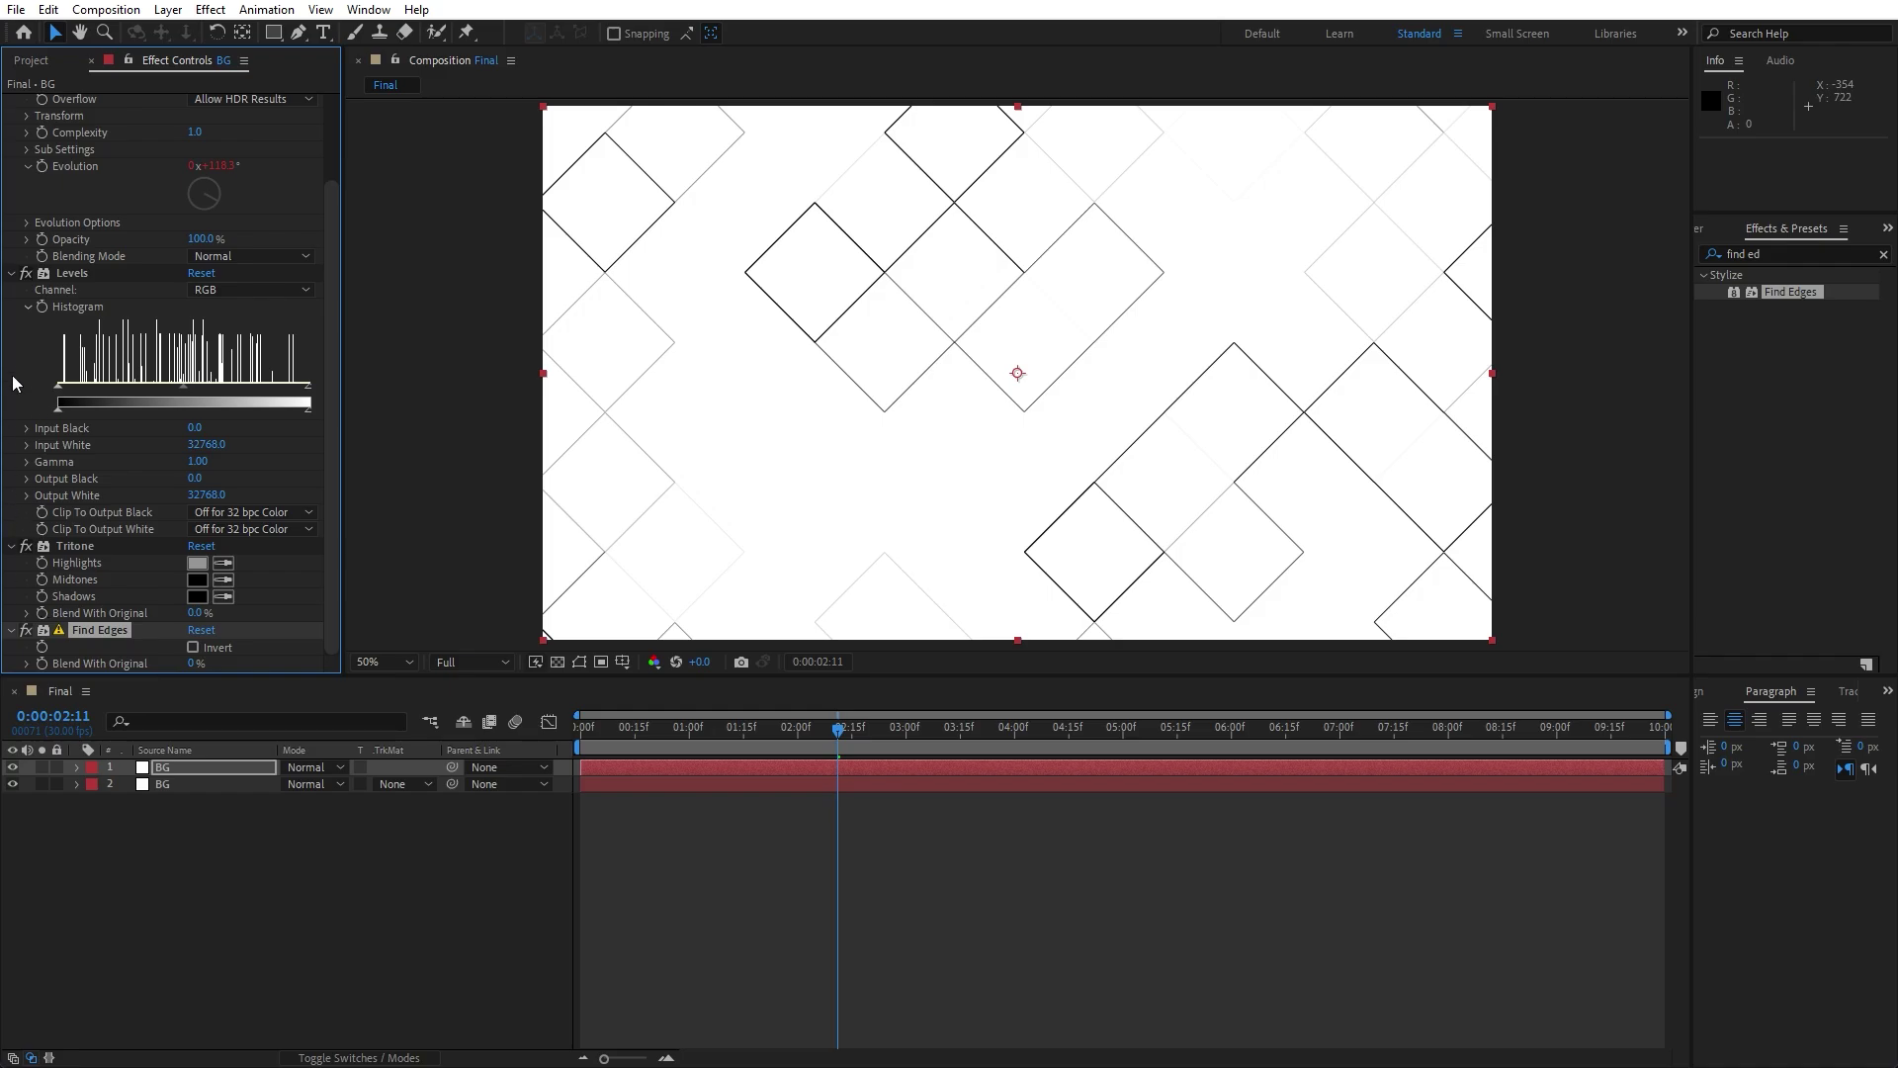
Step: Collapse Levels and Fractal Noise, enable Find Edges Invert, and preview to 3:19
left_click(12, 276)
left_click(11, 103)
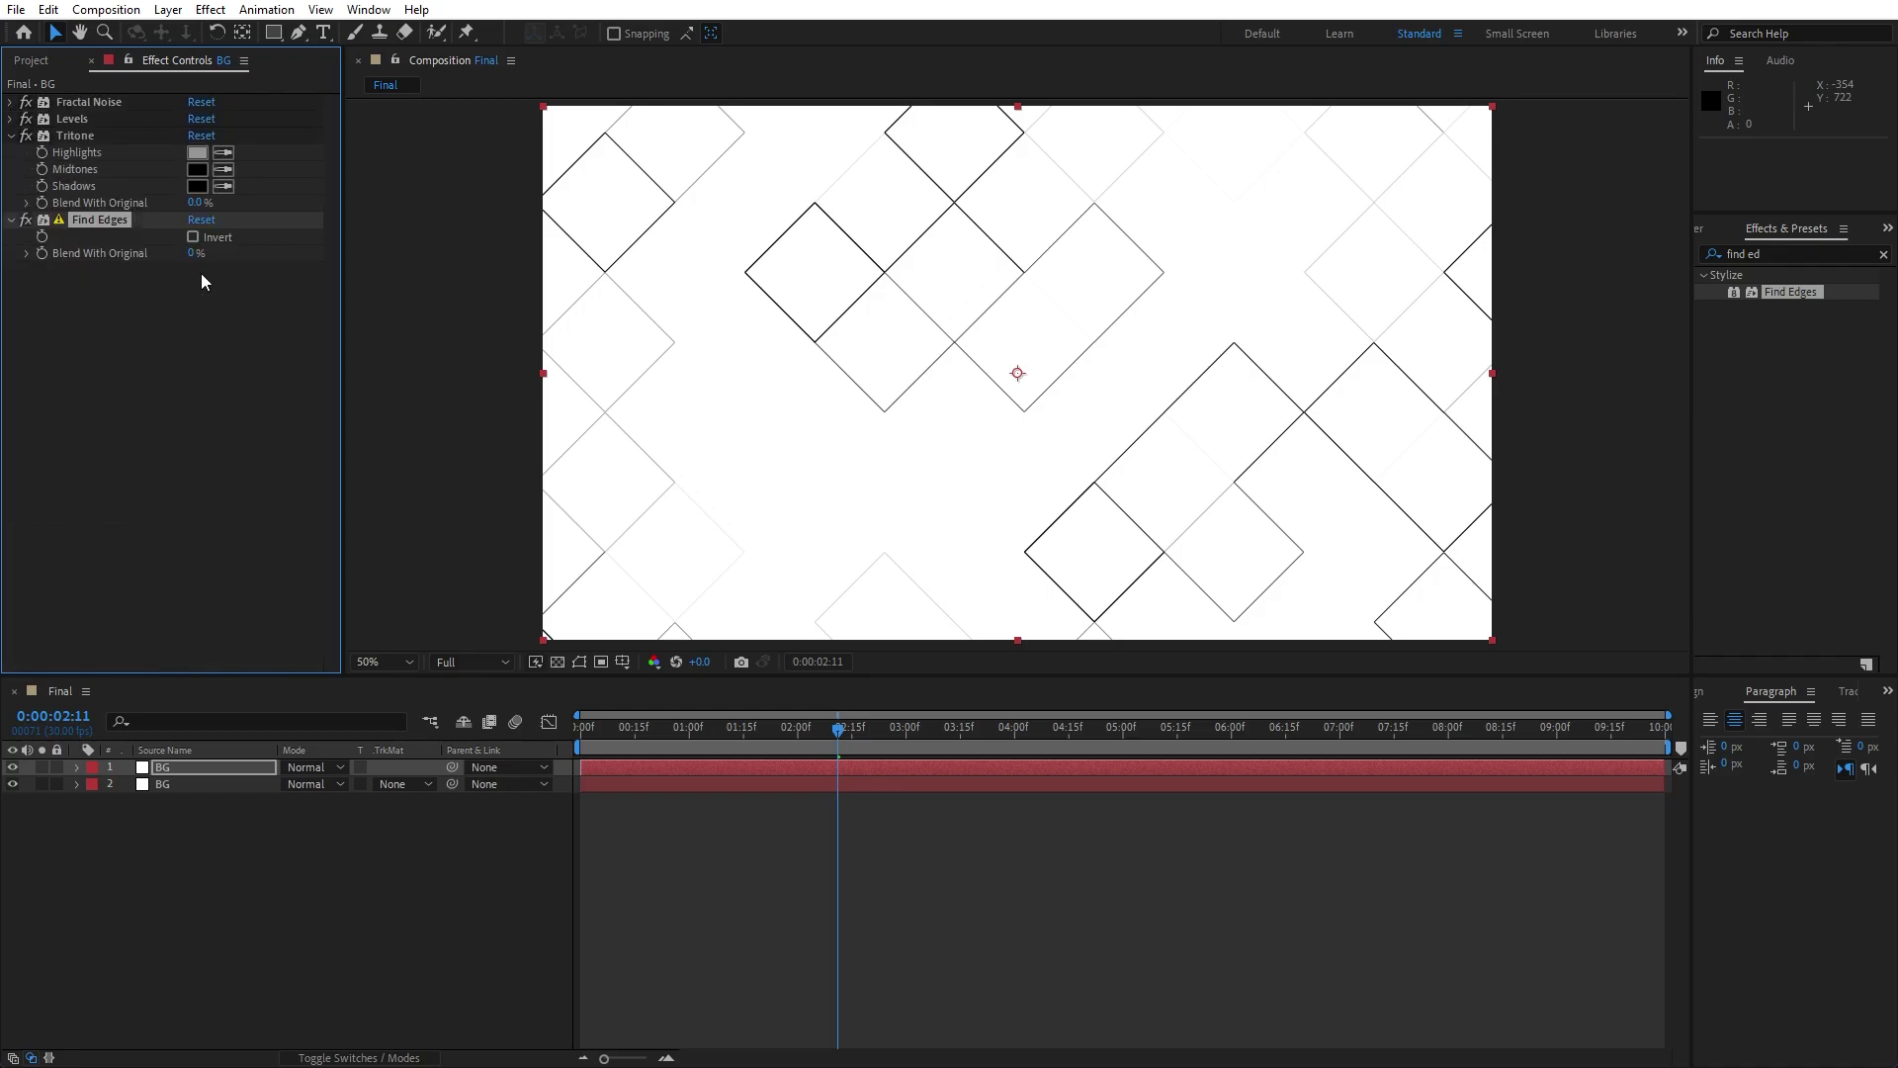
left_click(193, 238)
left_click(890, 722)
key("space")
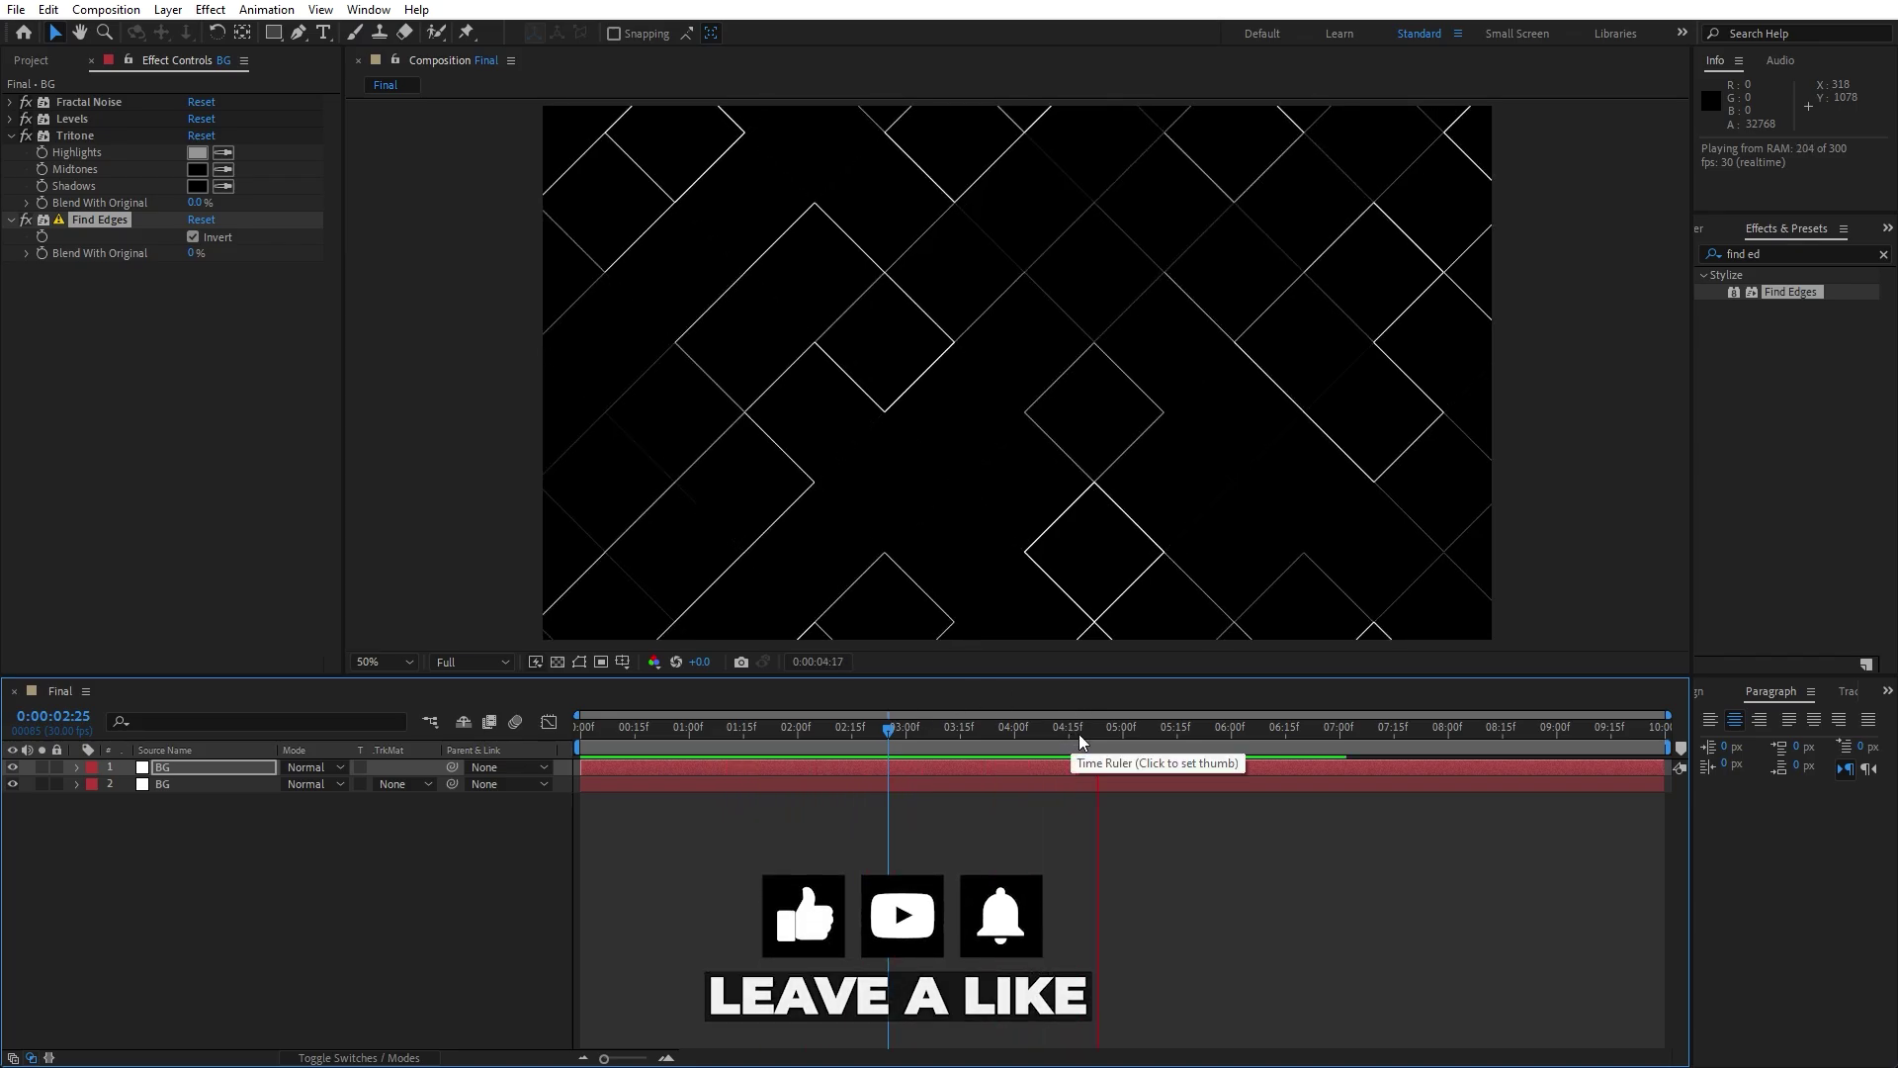
left_click(975, 743)
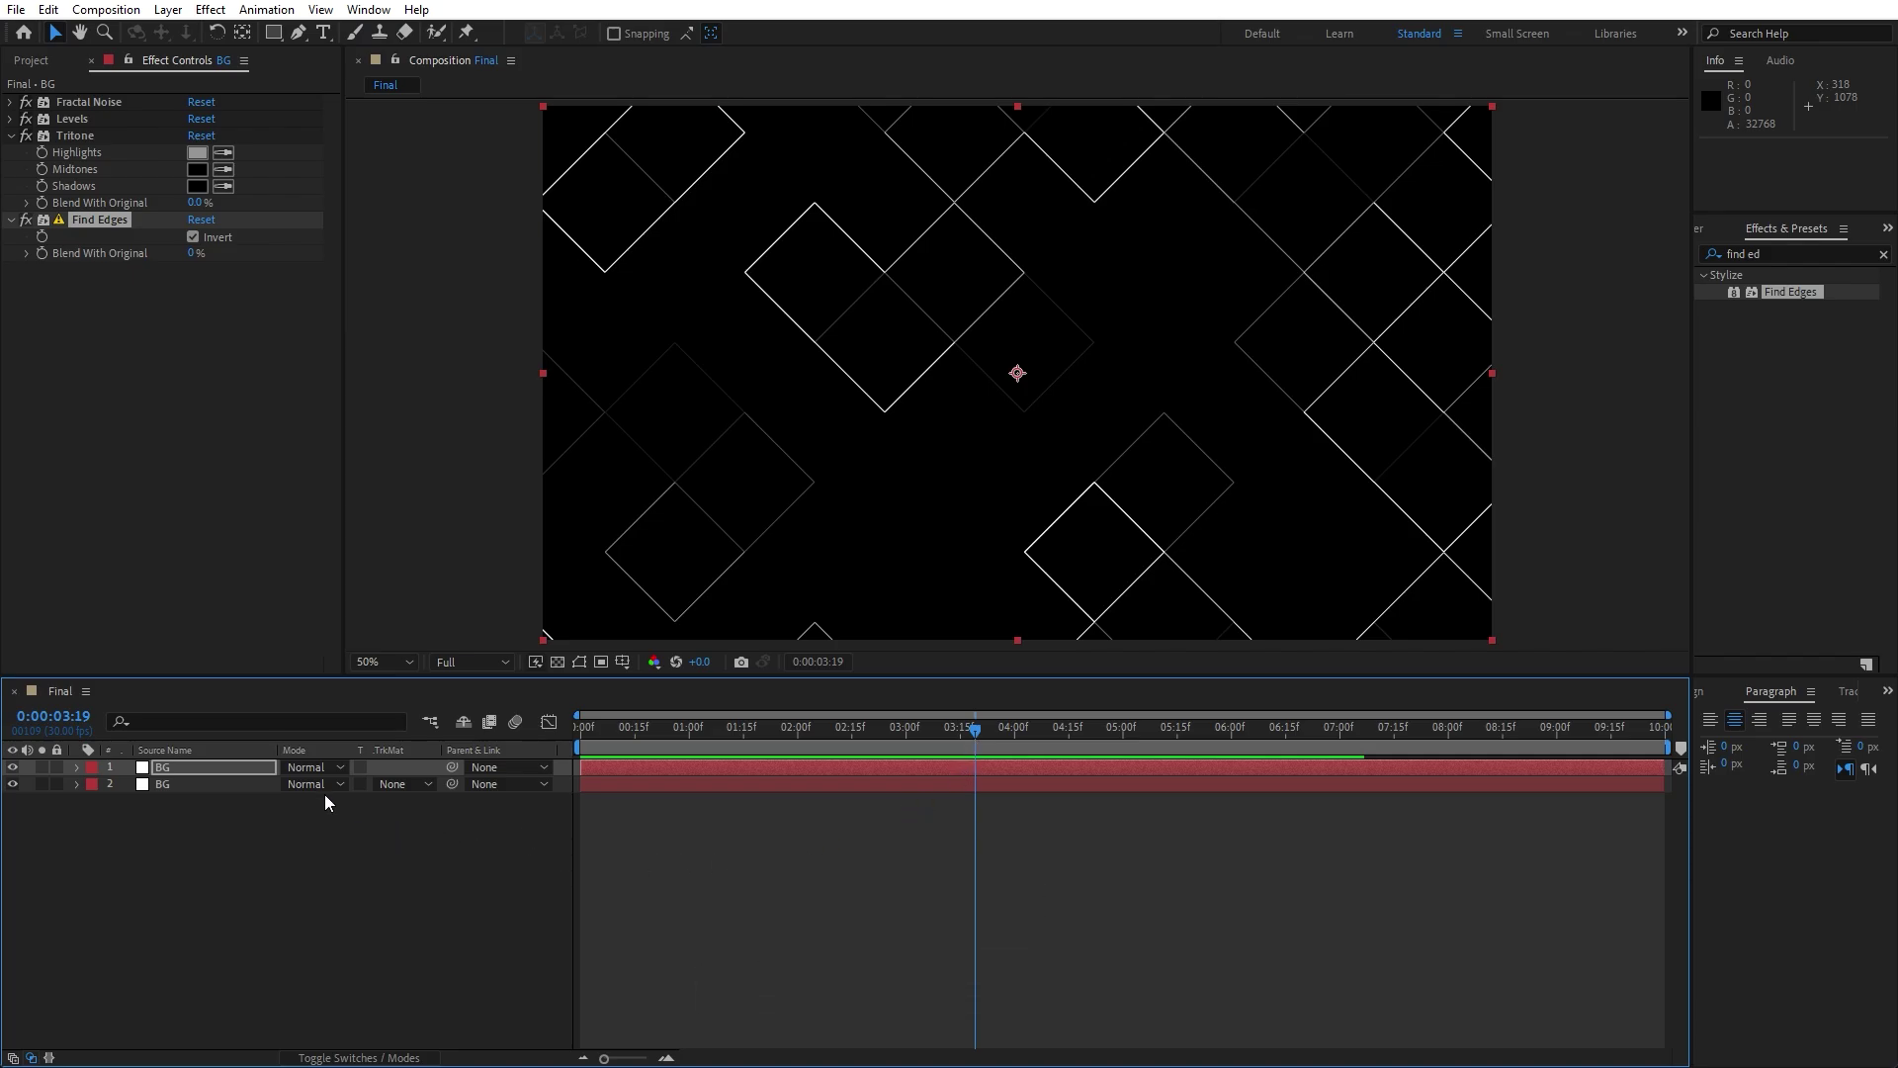
left_click(317, 771)
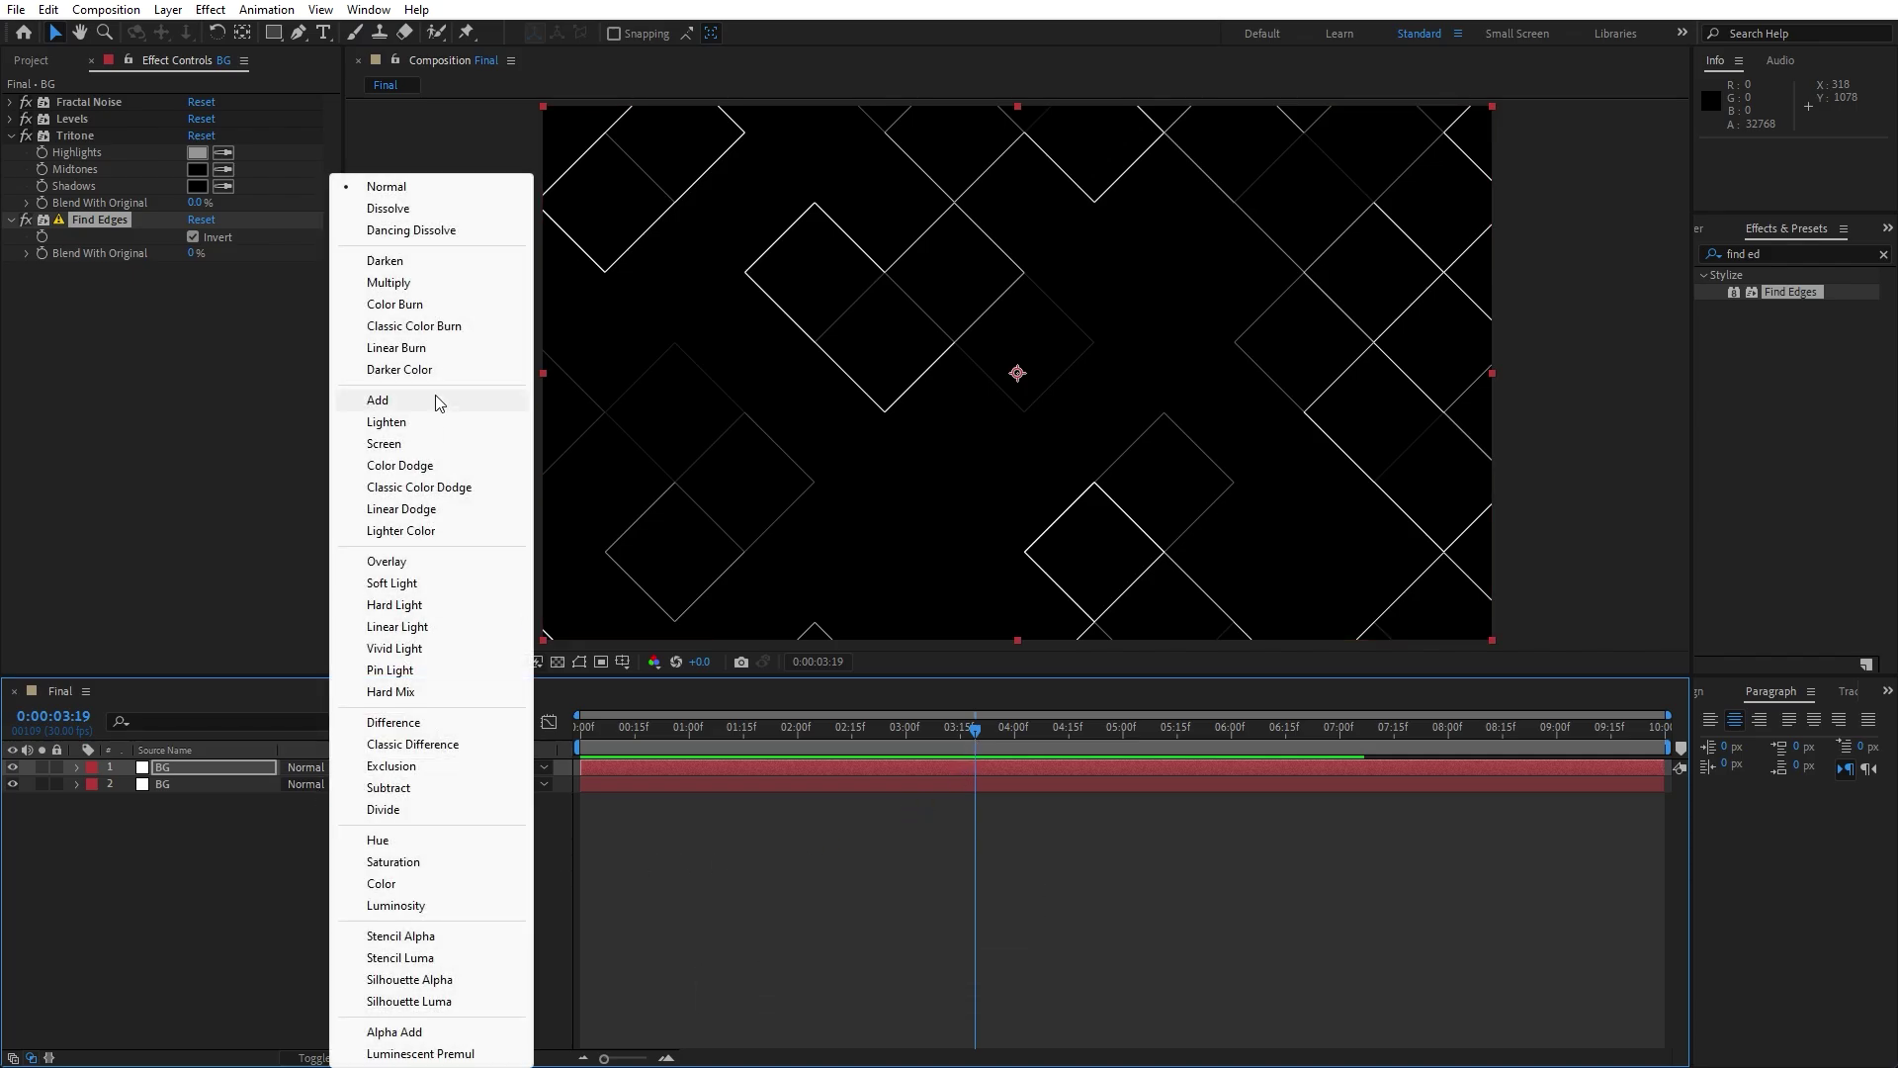
Step: Set the top layer's blend mode to Add and its Tritone Highlights to orange
left_click(439, 402)
left_click_drag(799, 729, 1063, 733)
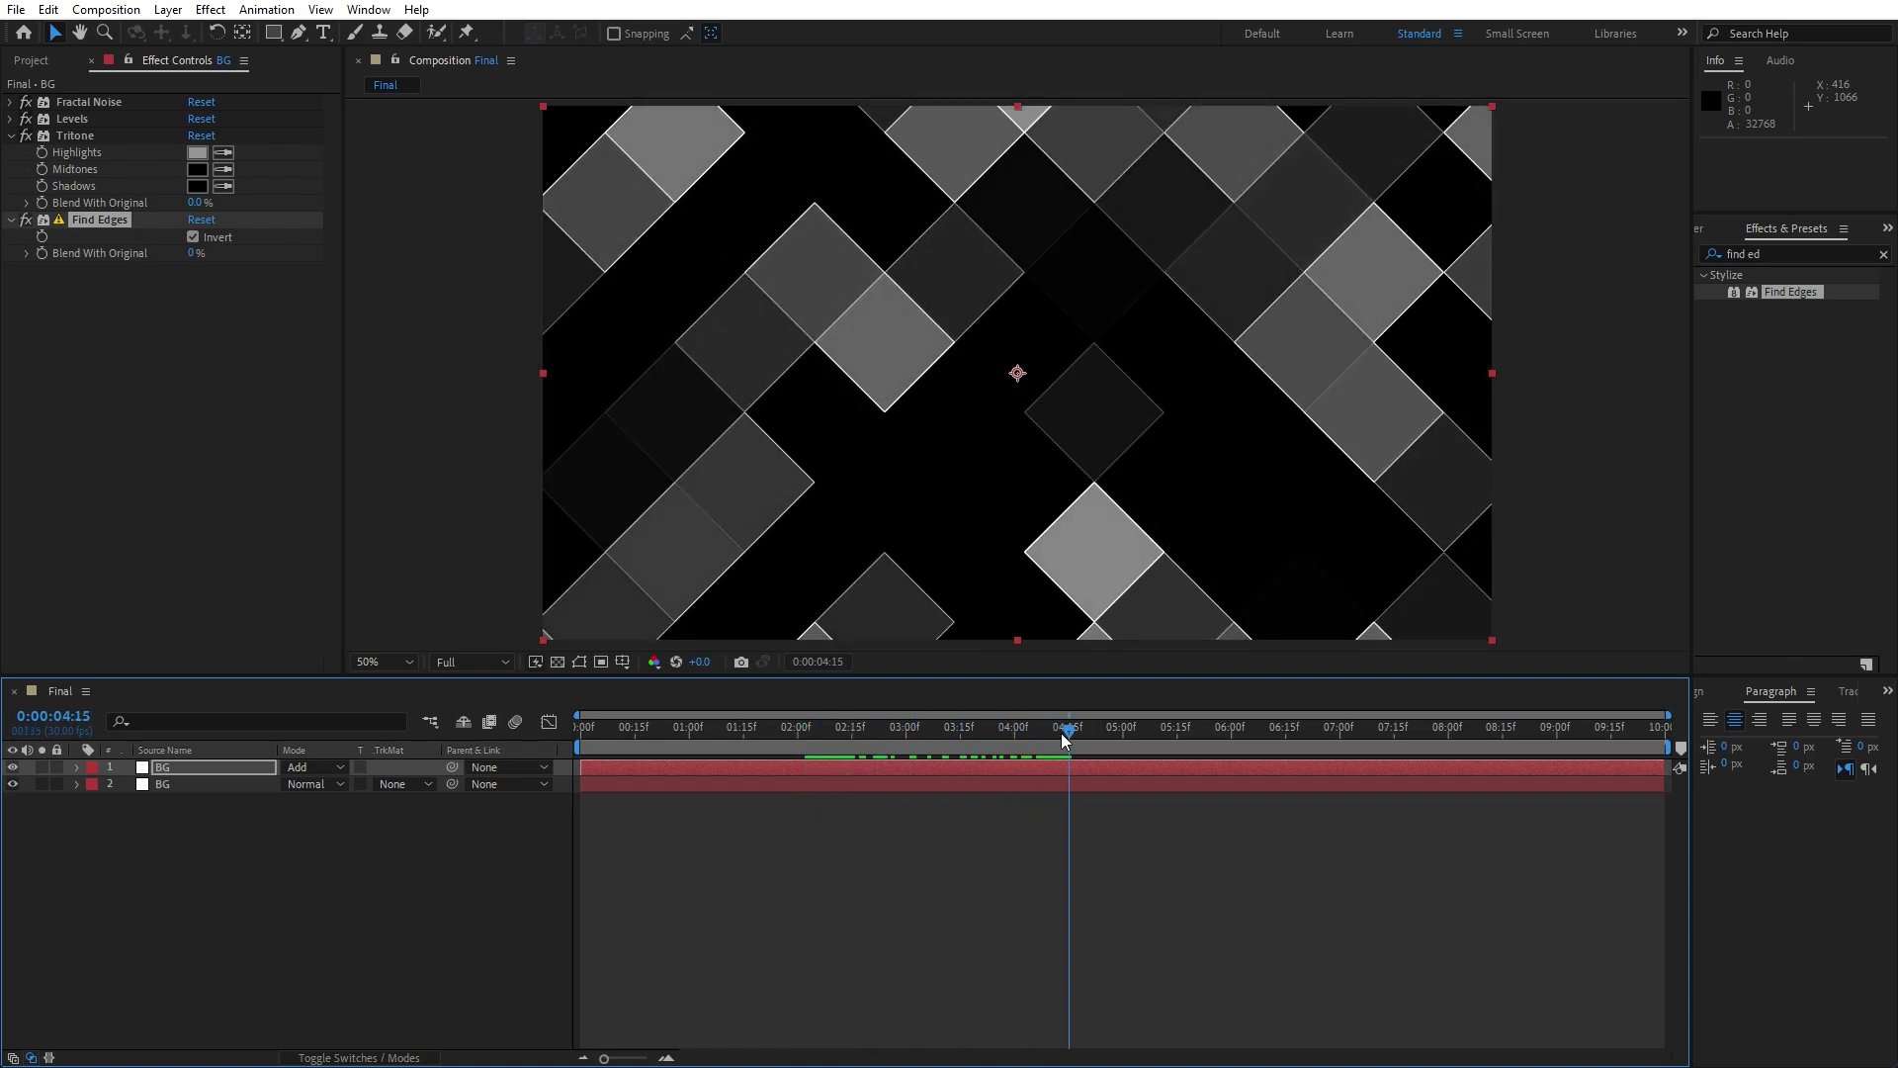
left_click(198, 152)
left_click_drag(977, 912, 973, 900)
left_click(930, 859)
left_click(1131, 673)
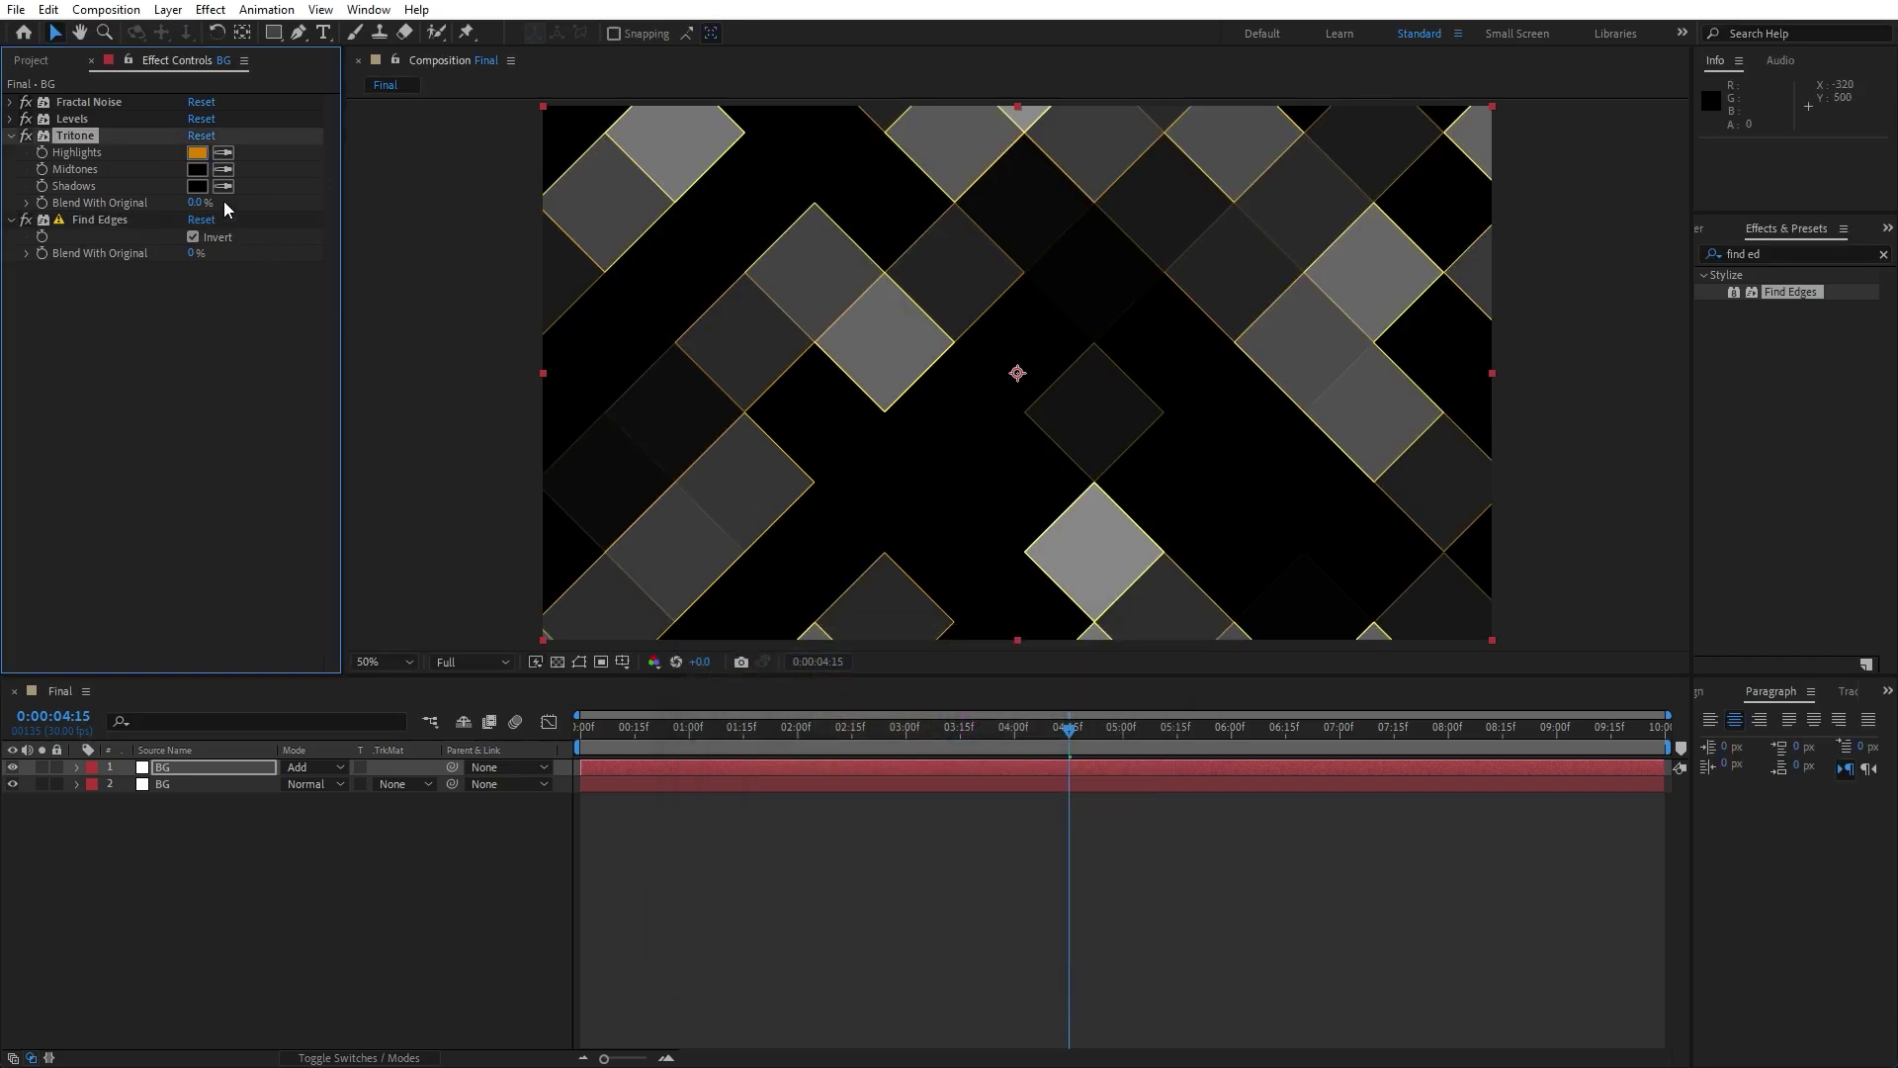
Step: Set the top layer's Tritone Midtones to orange FF8A00
left_click(197, 170)
left_click(973, 897)
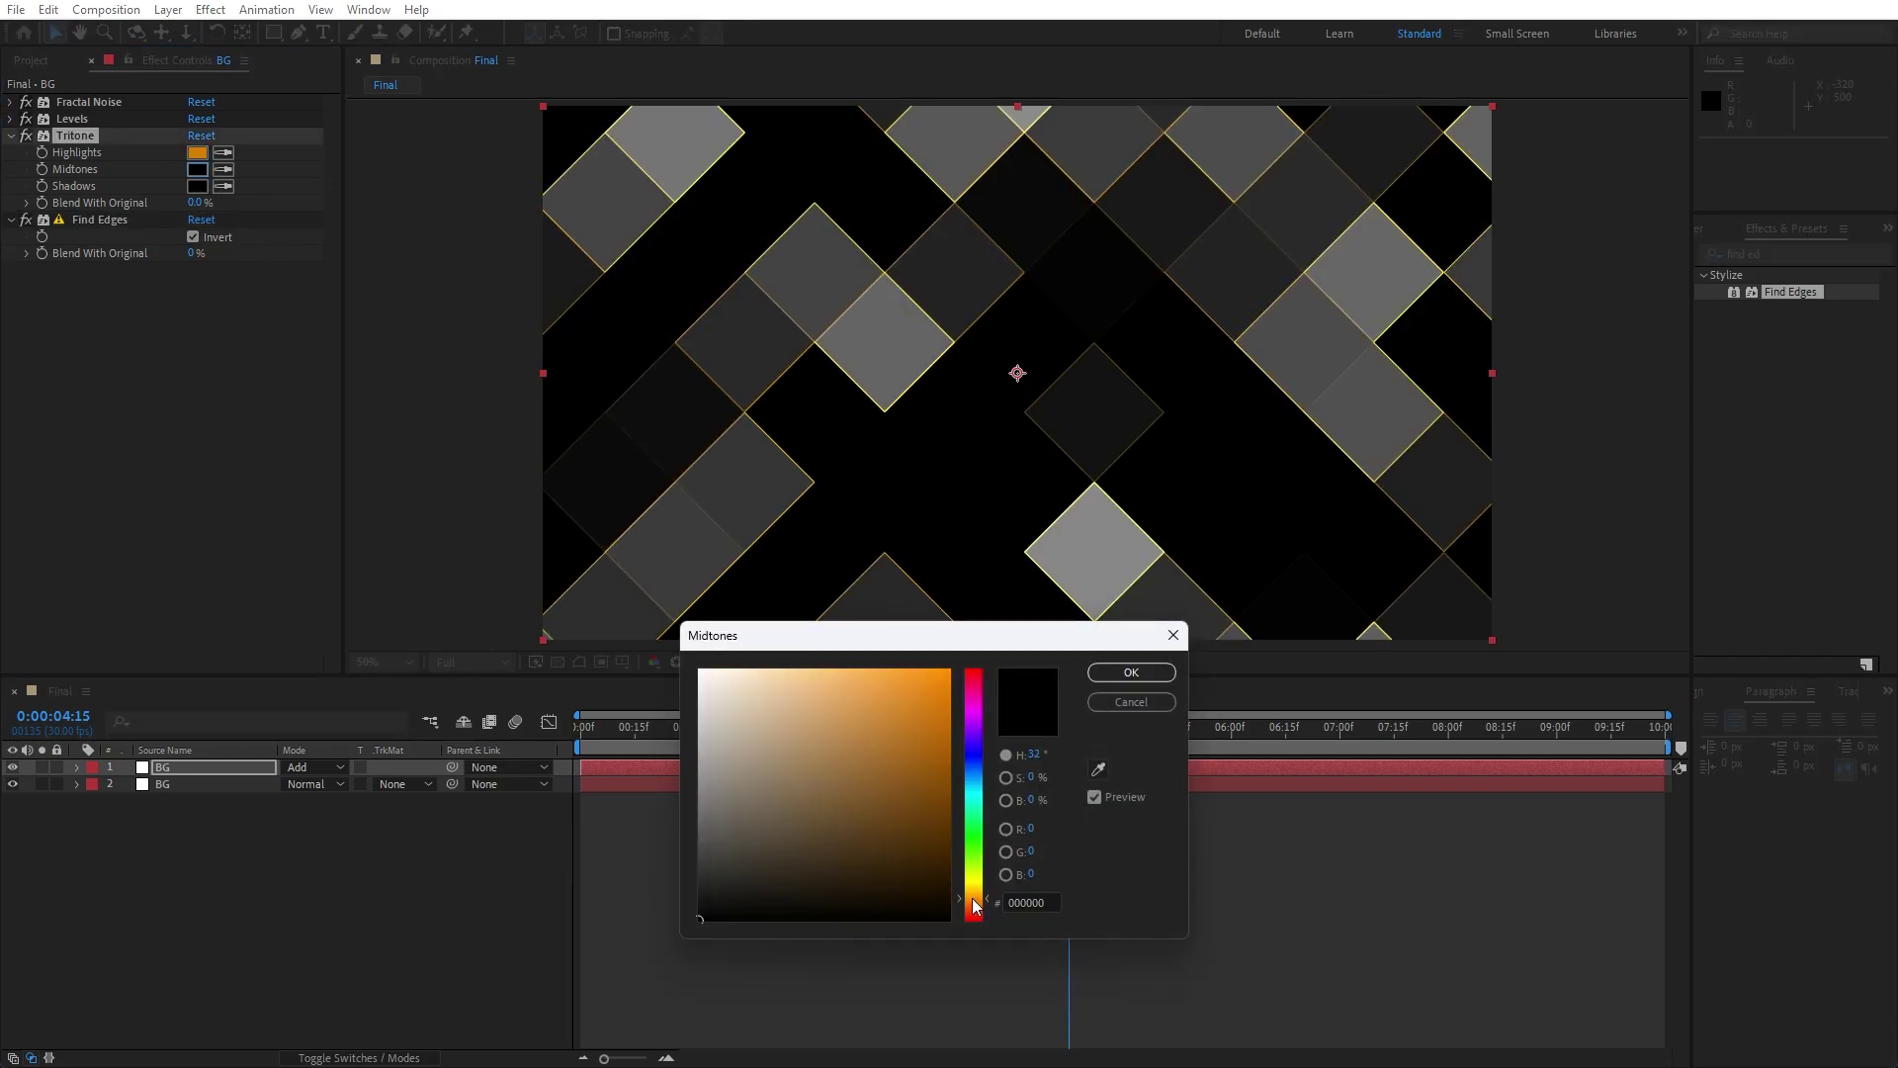
left_click_drag(913, 834, 995, 636)
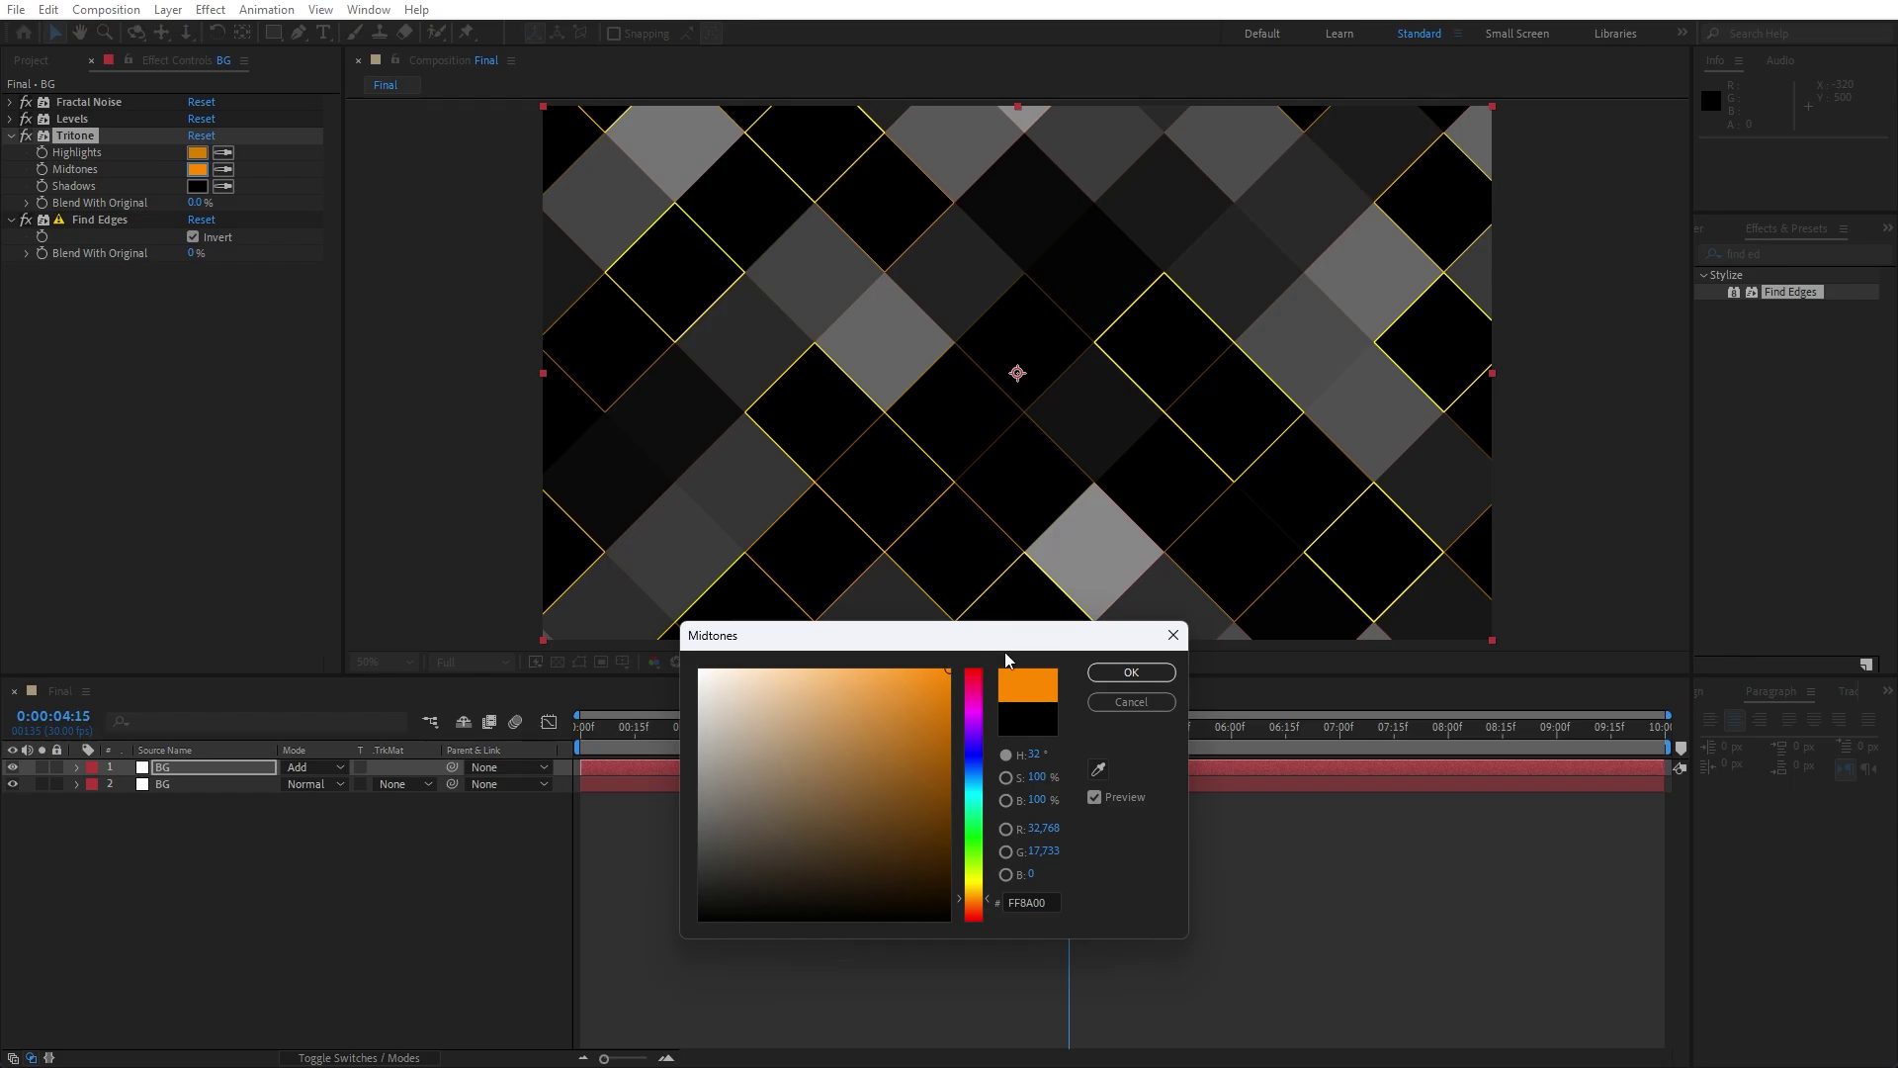
left_click(1128, 674)
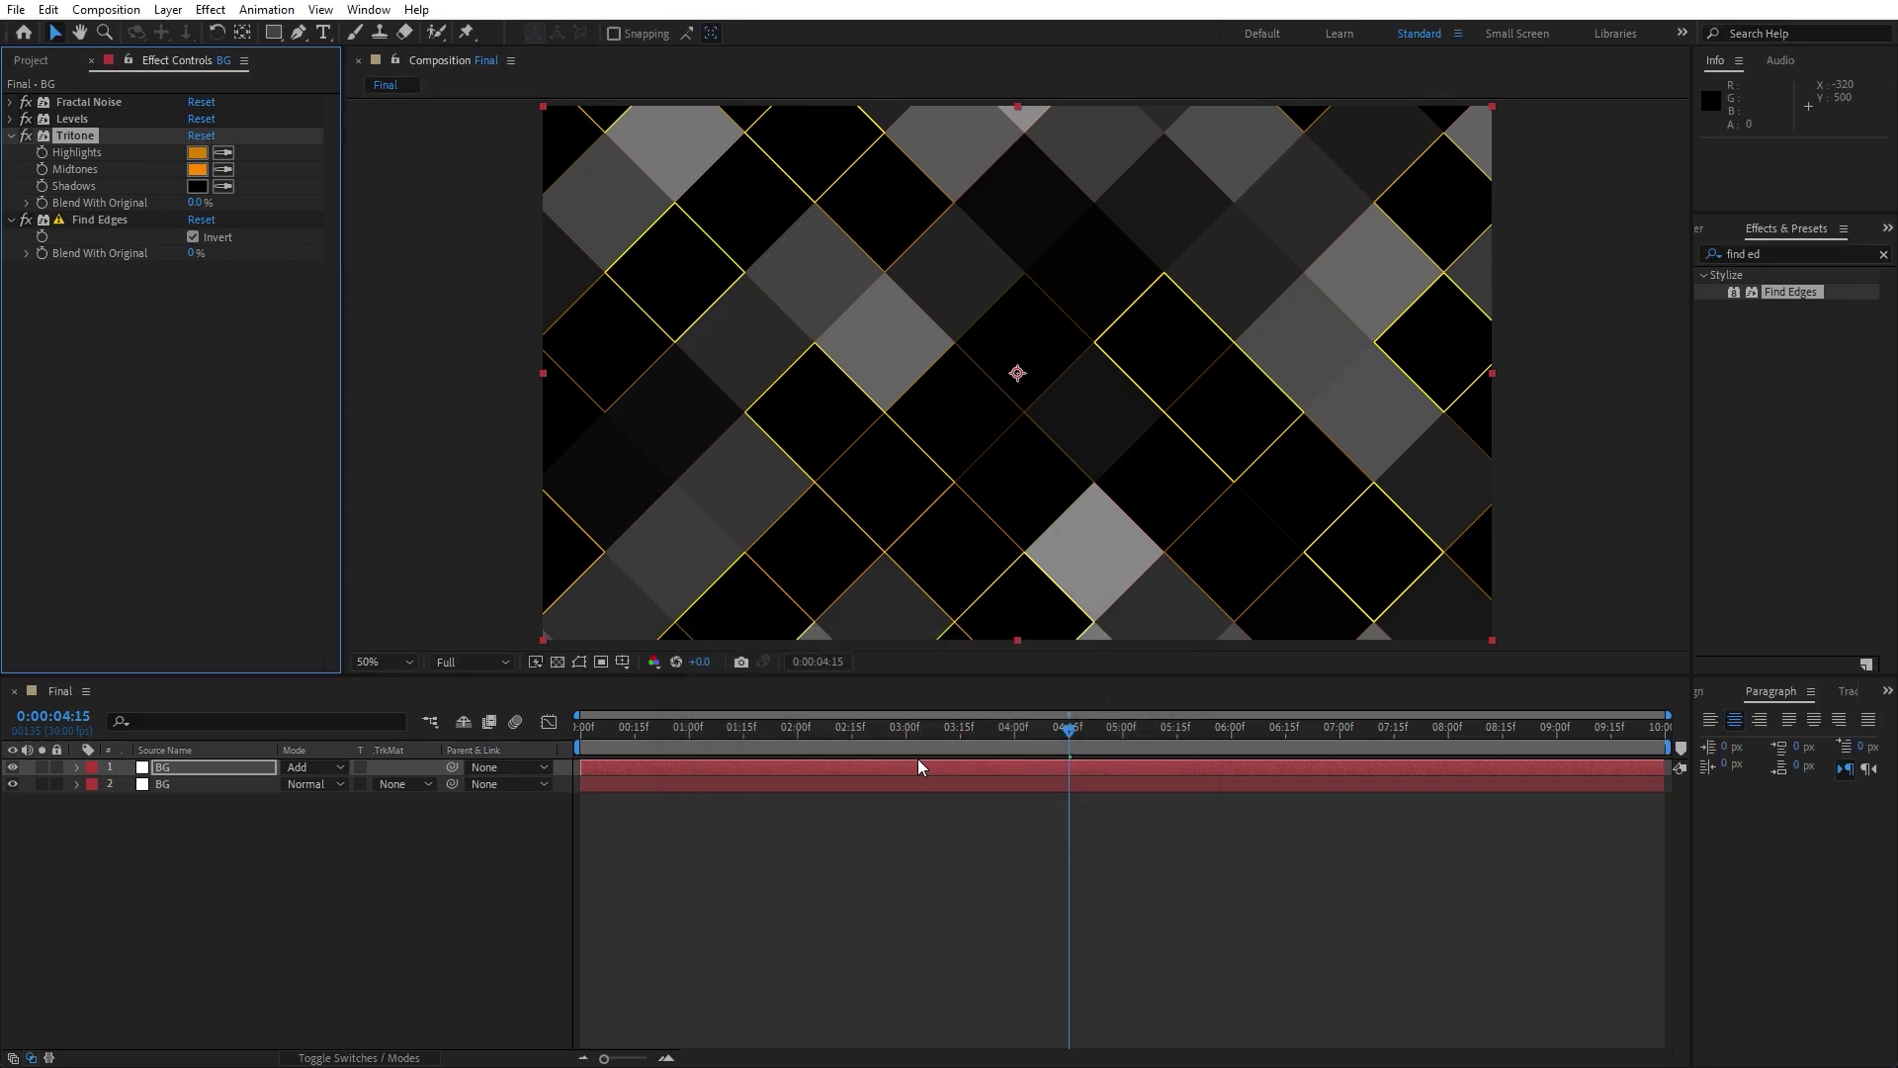
Step: Set the top BG layer's Opacity to 30% and preview from 3:21
key("t")
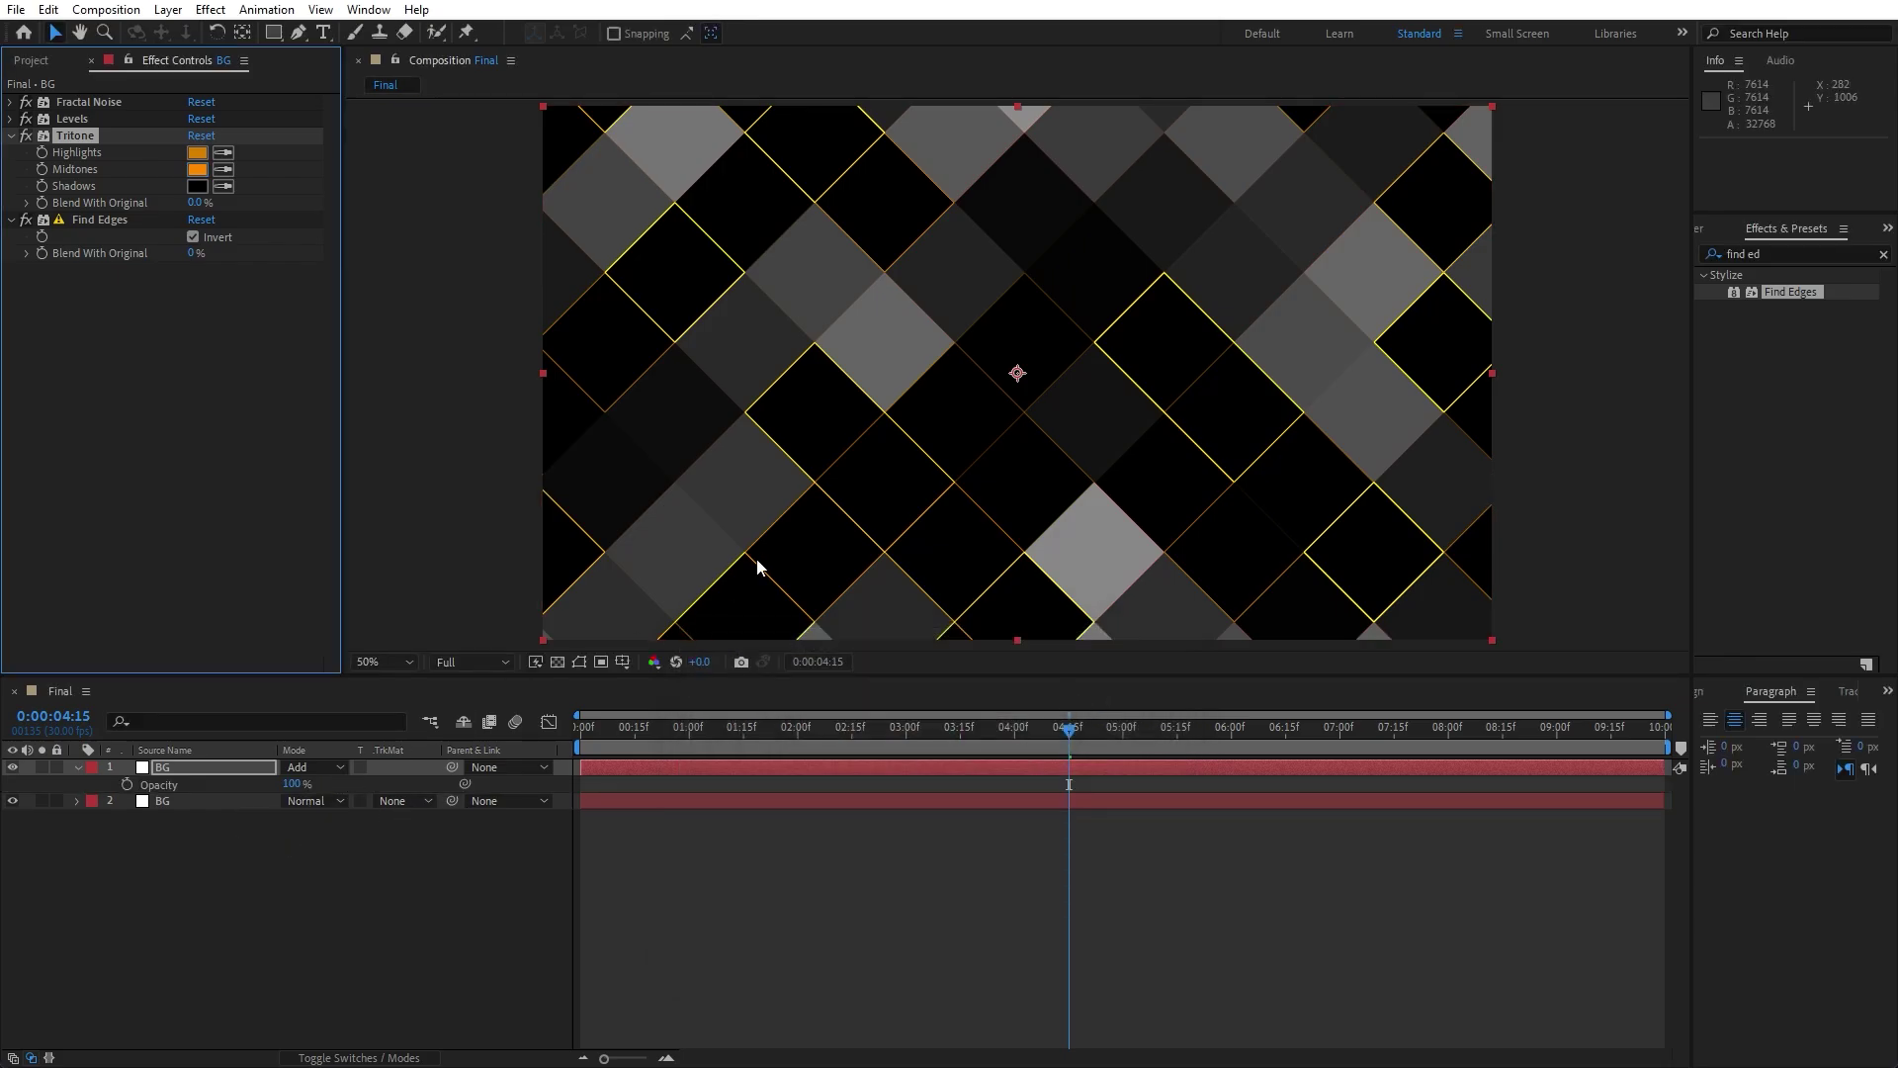
left_click_drag(890, 737, 1086, 738)
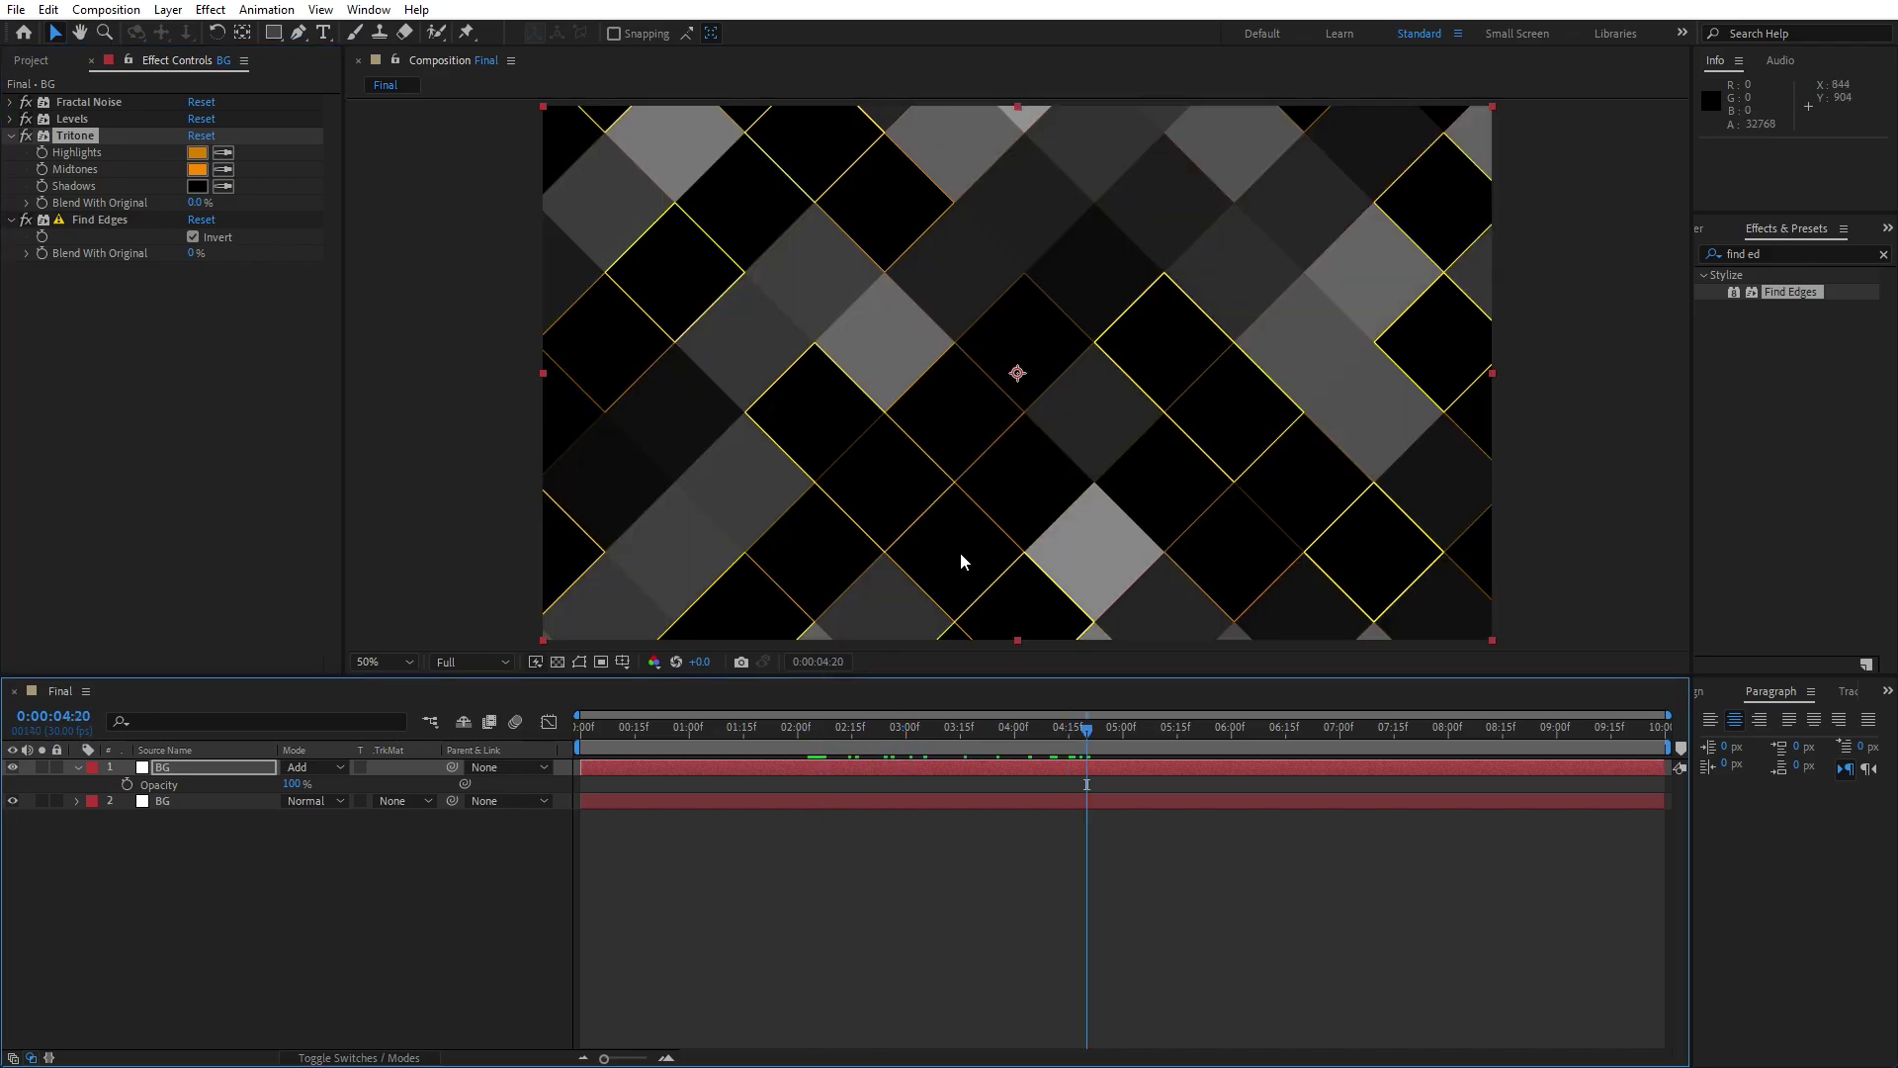
left_click(296, 784)
type("30")
key("Return")
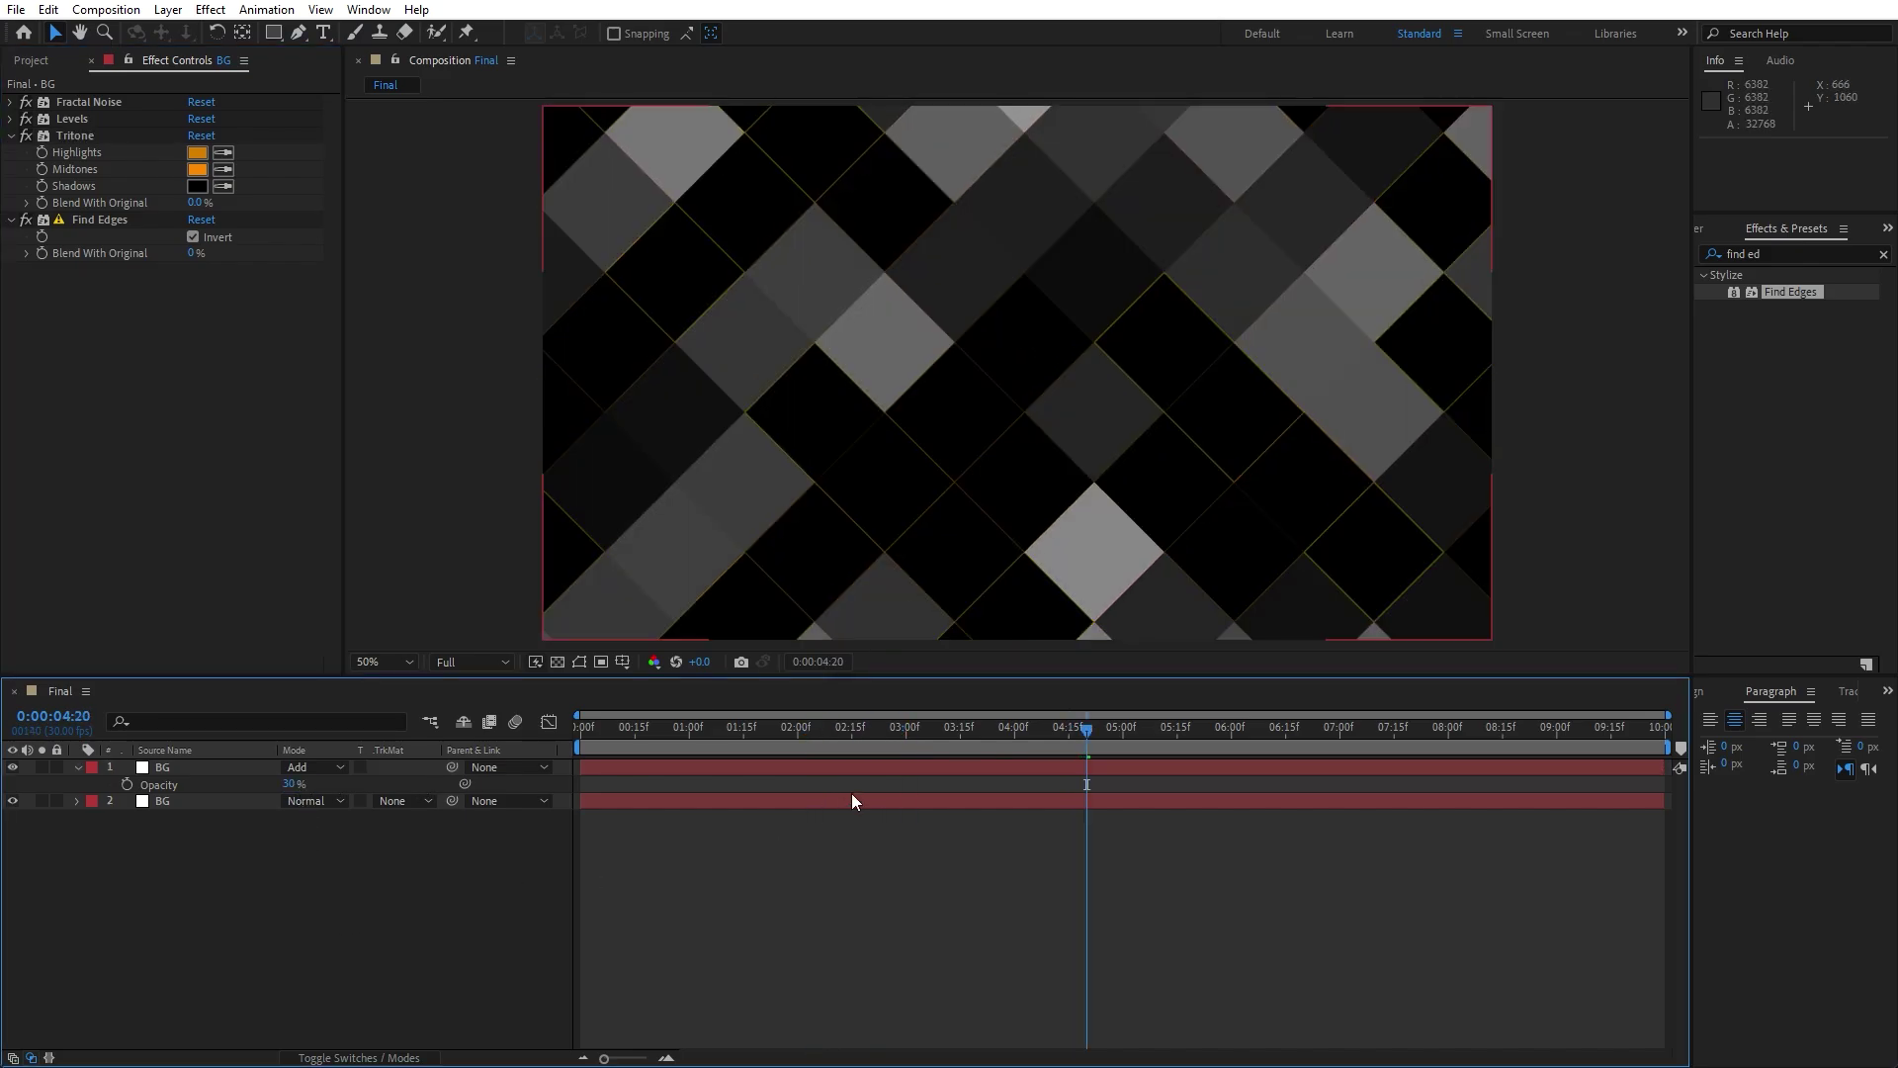
left_click(983, 728)
key("space")
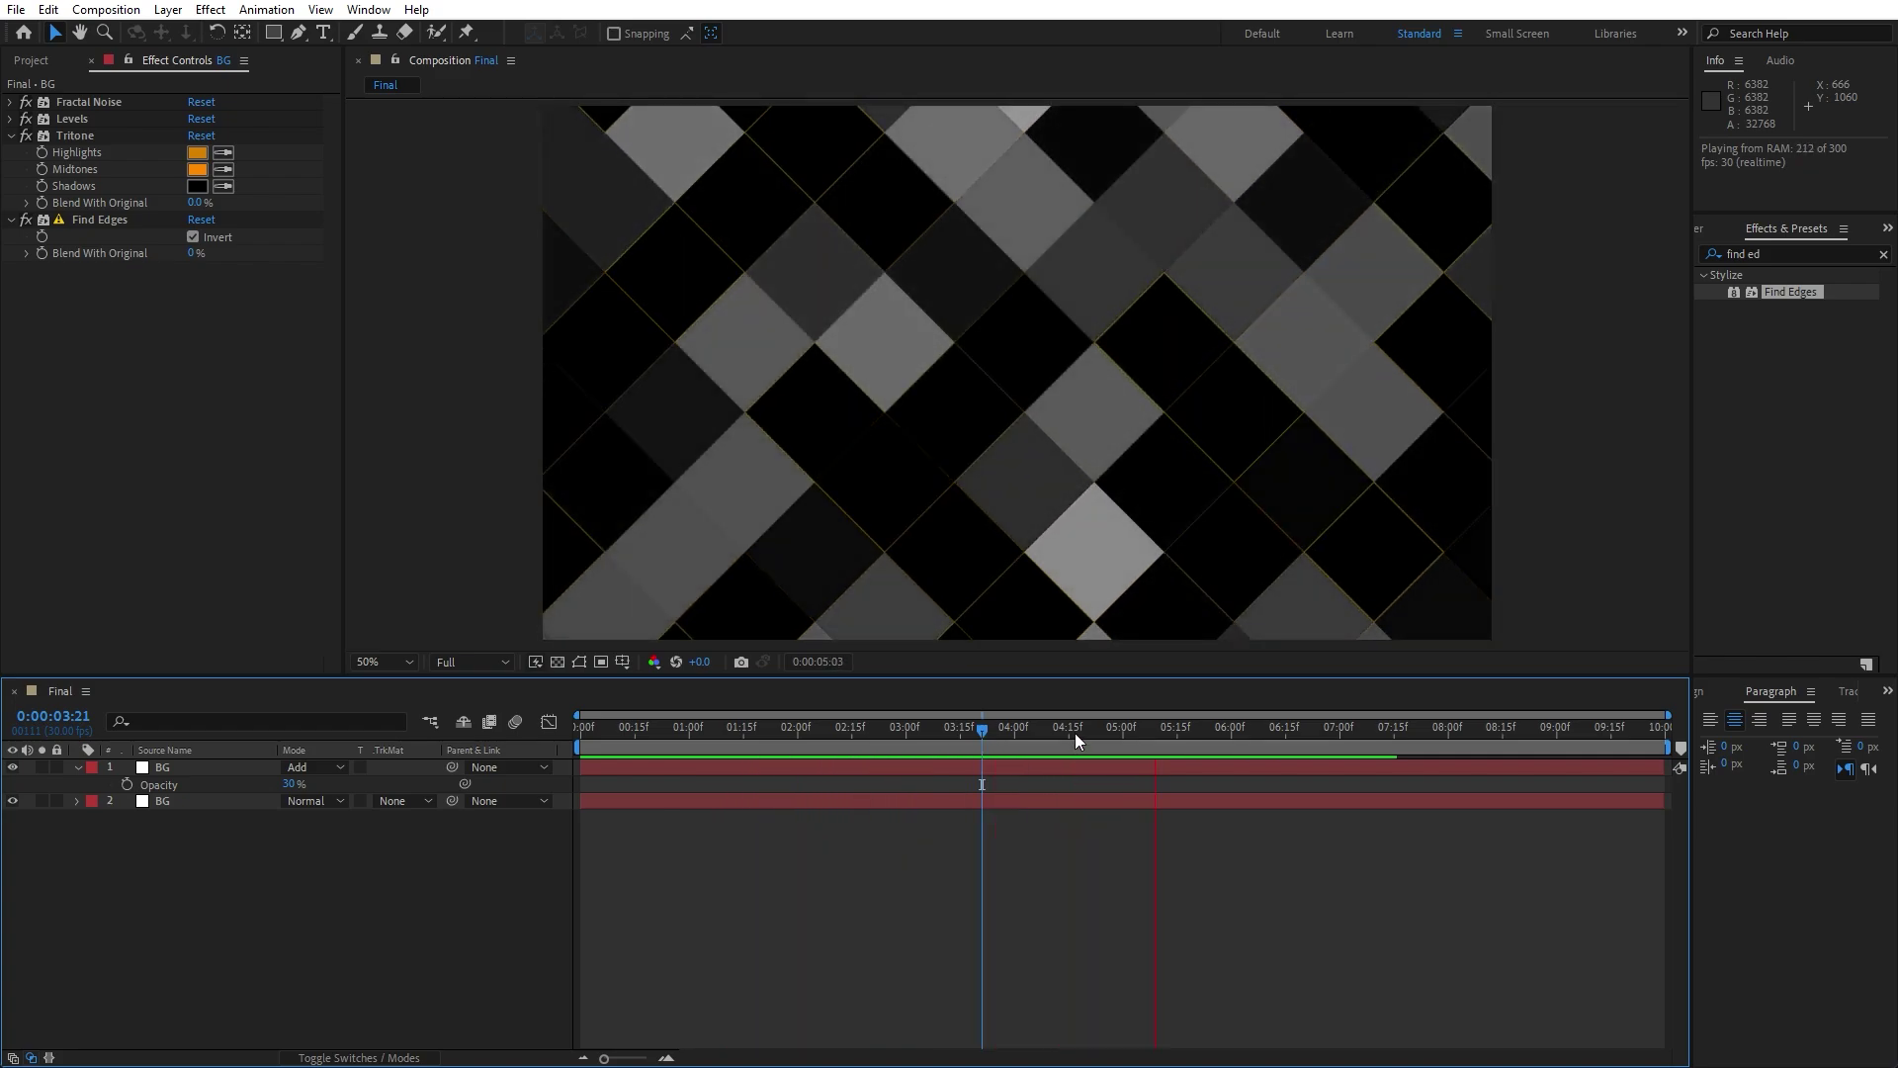
Step: Stop playback and switch the top BG layer's Fractal Type to Max
left_click(1076, 733)
left_click(174, 769)
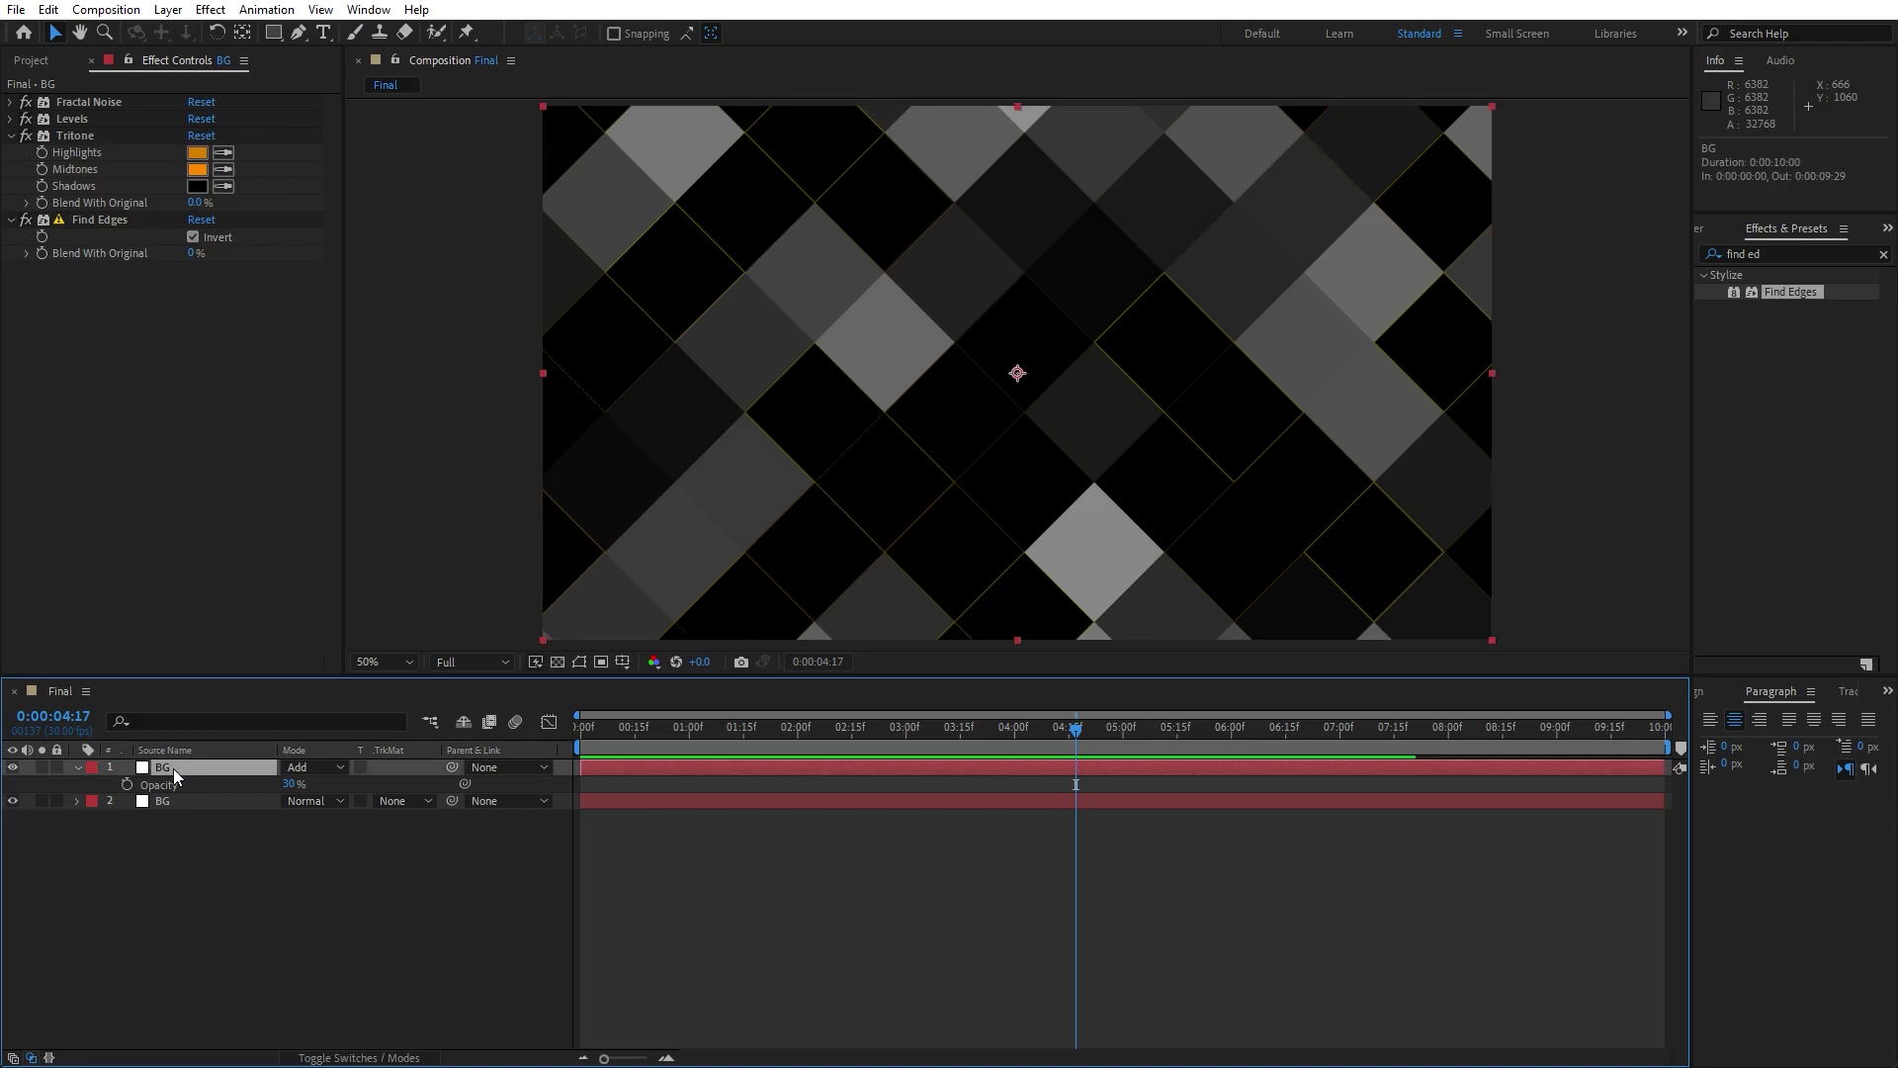
left_click(12, 103)
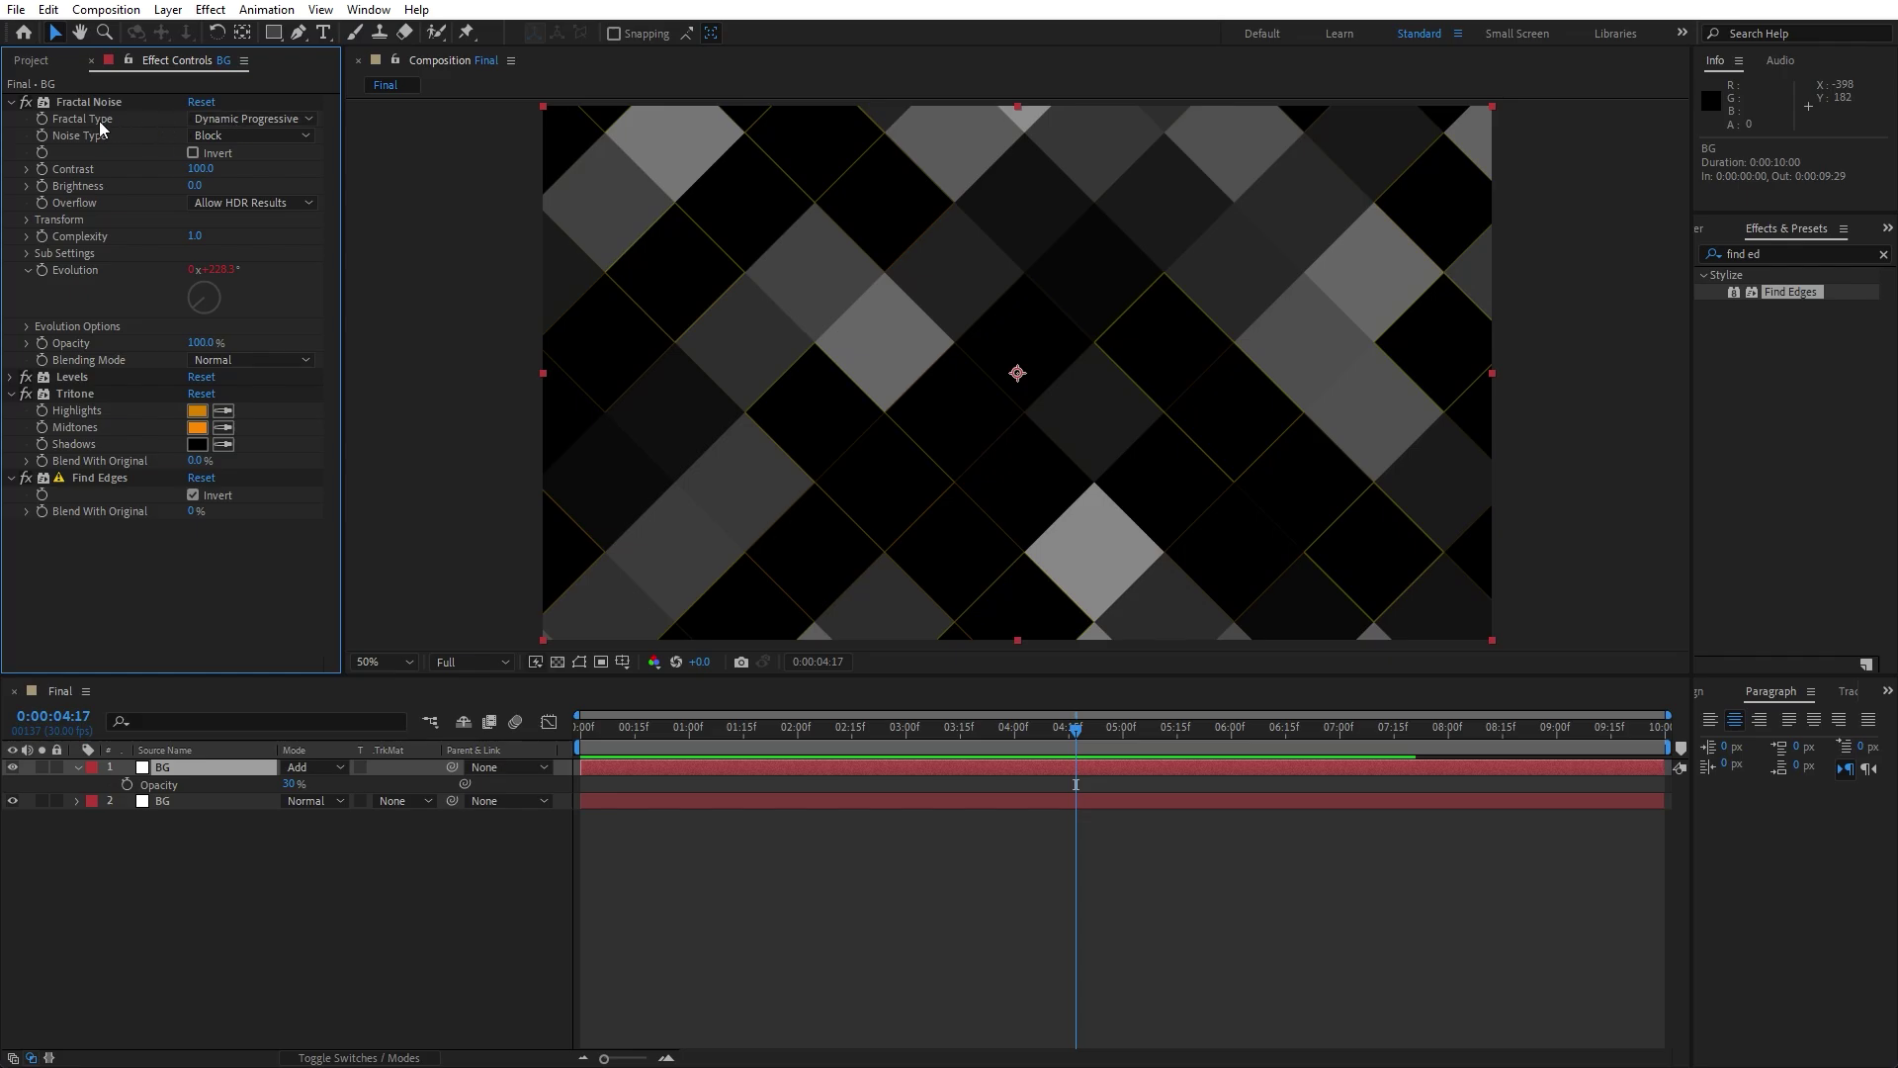
left_click(207, 120)
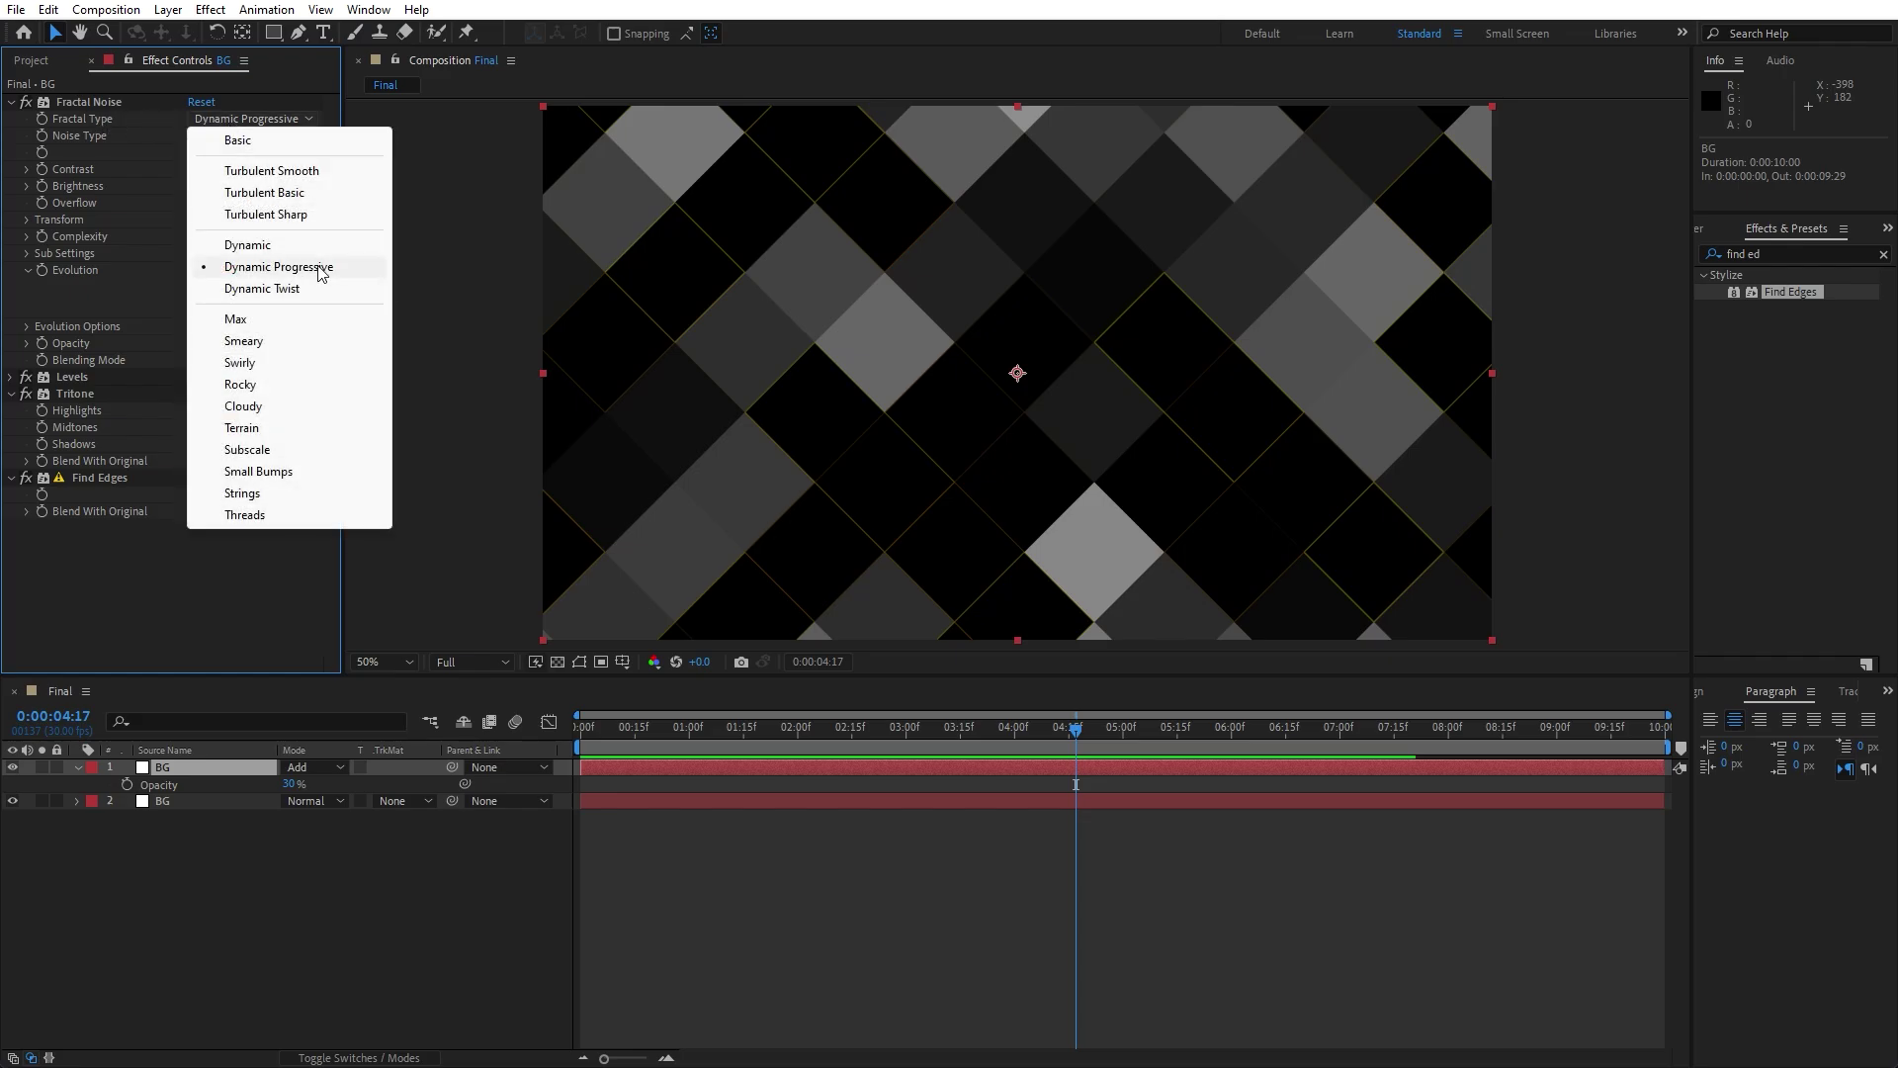
left_click(302, 320)
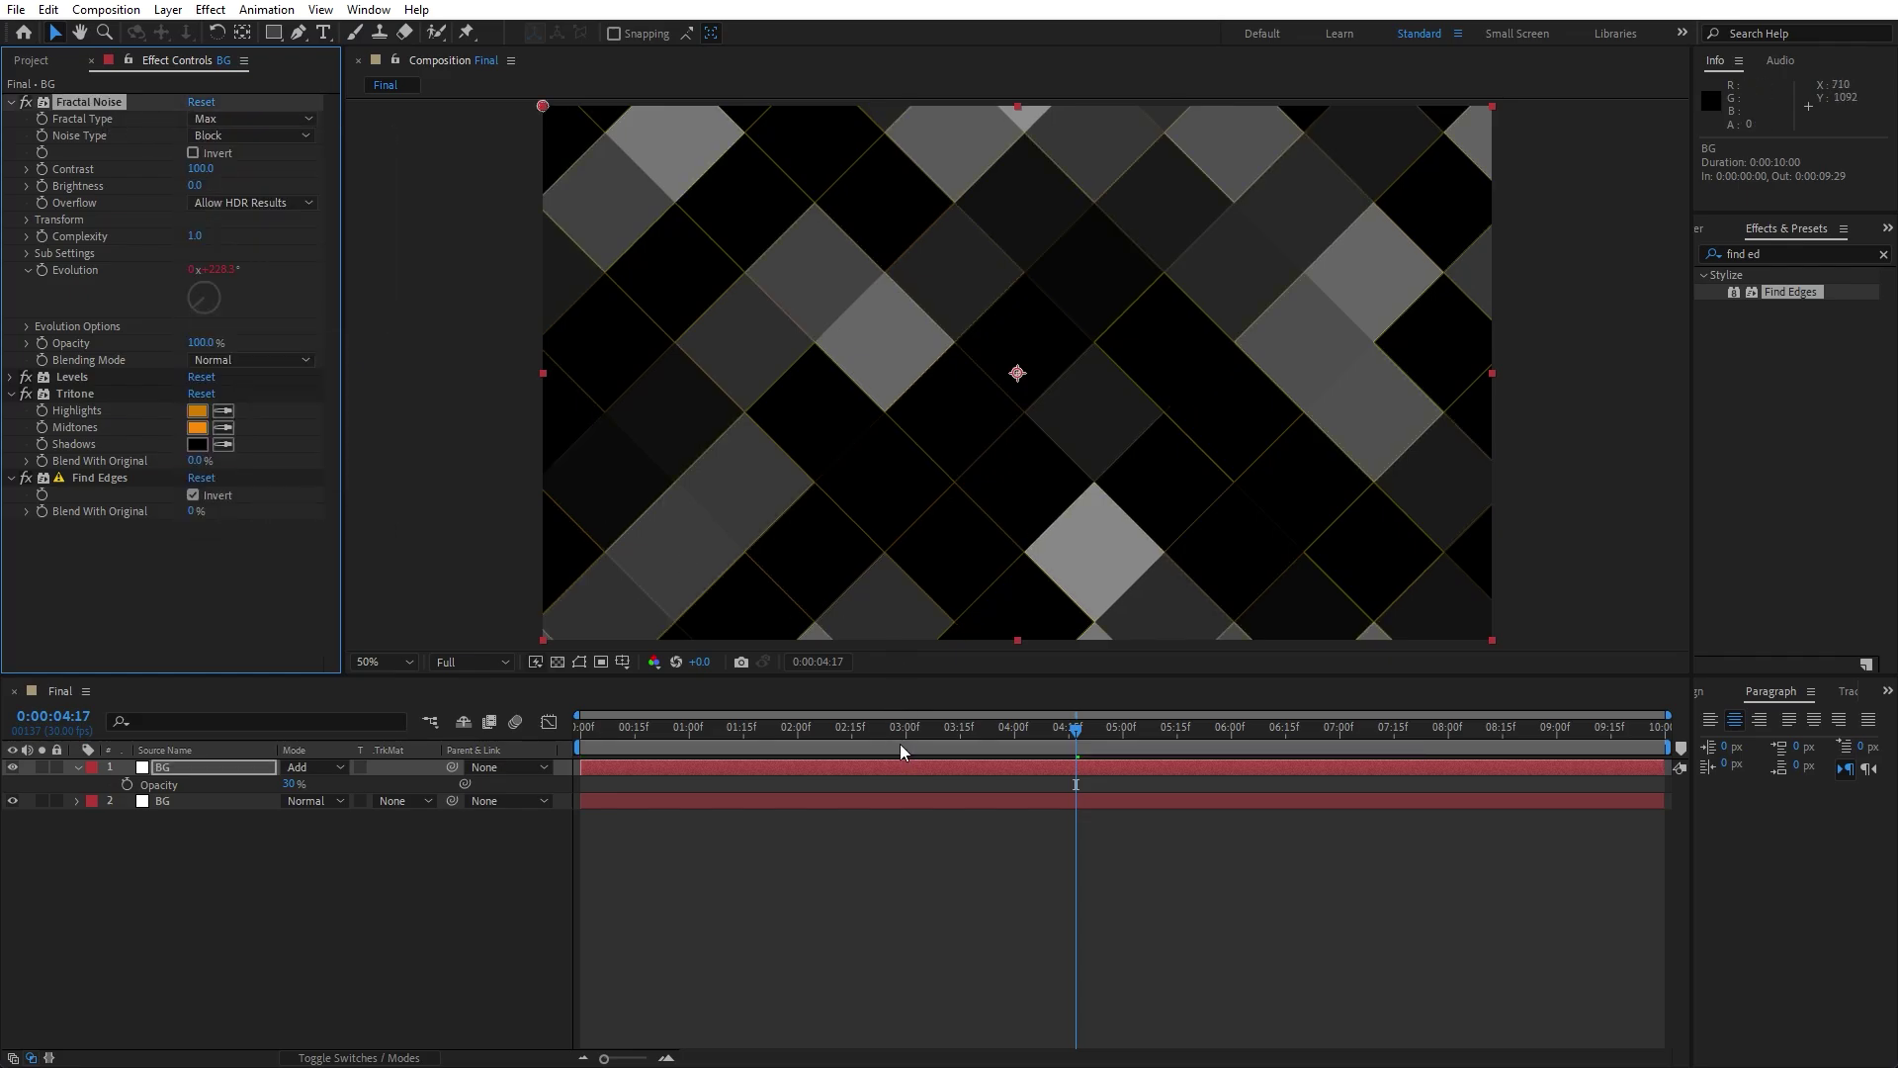
Step: Preview the animation briefly starting from 0:00:04:00
left_click_drag(889, 729, 1013, 728)
key("space")
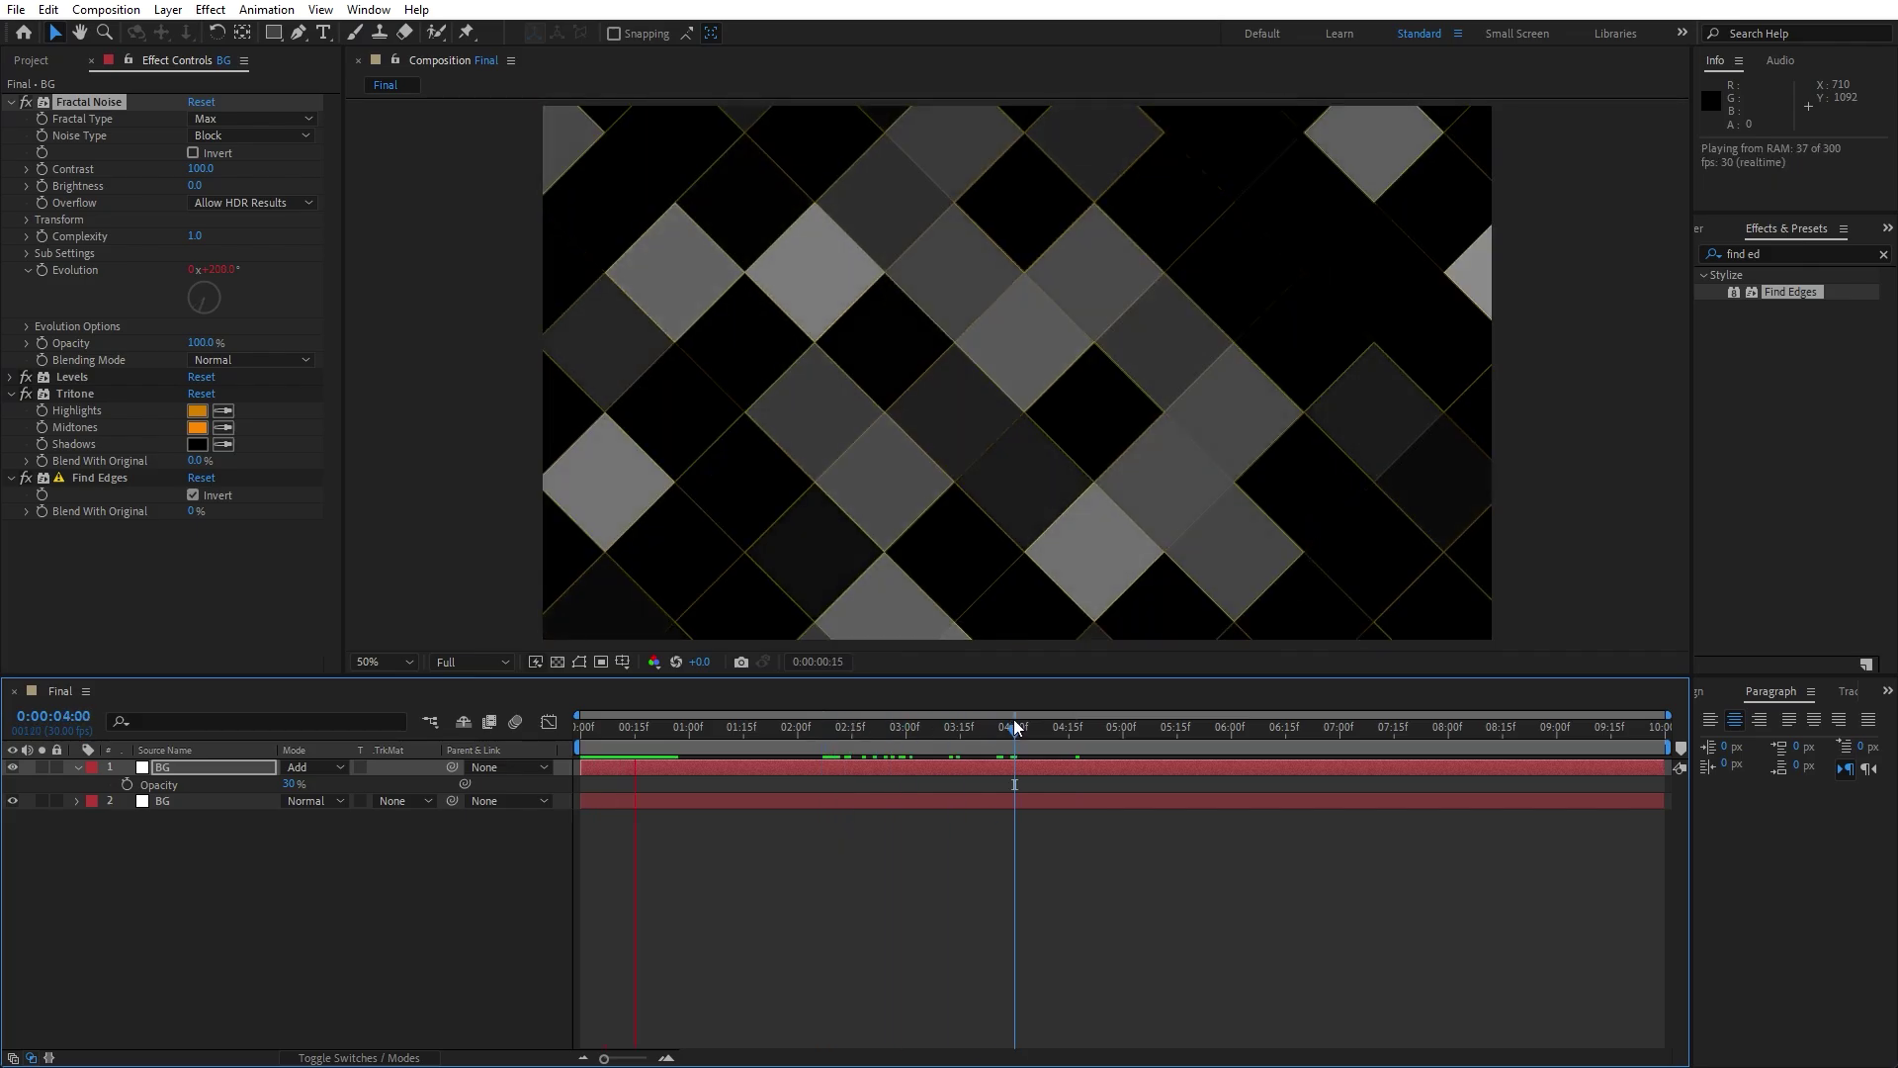
key("space")
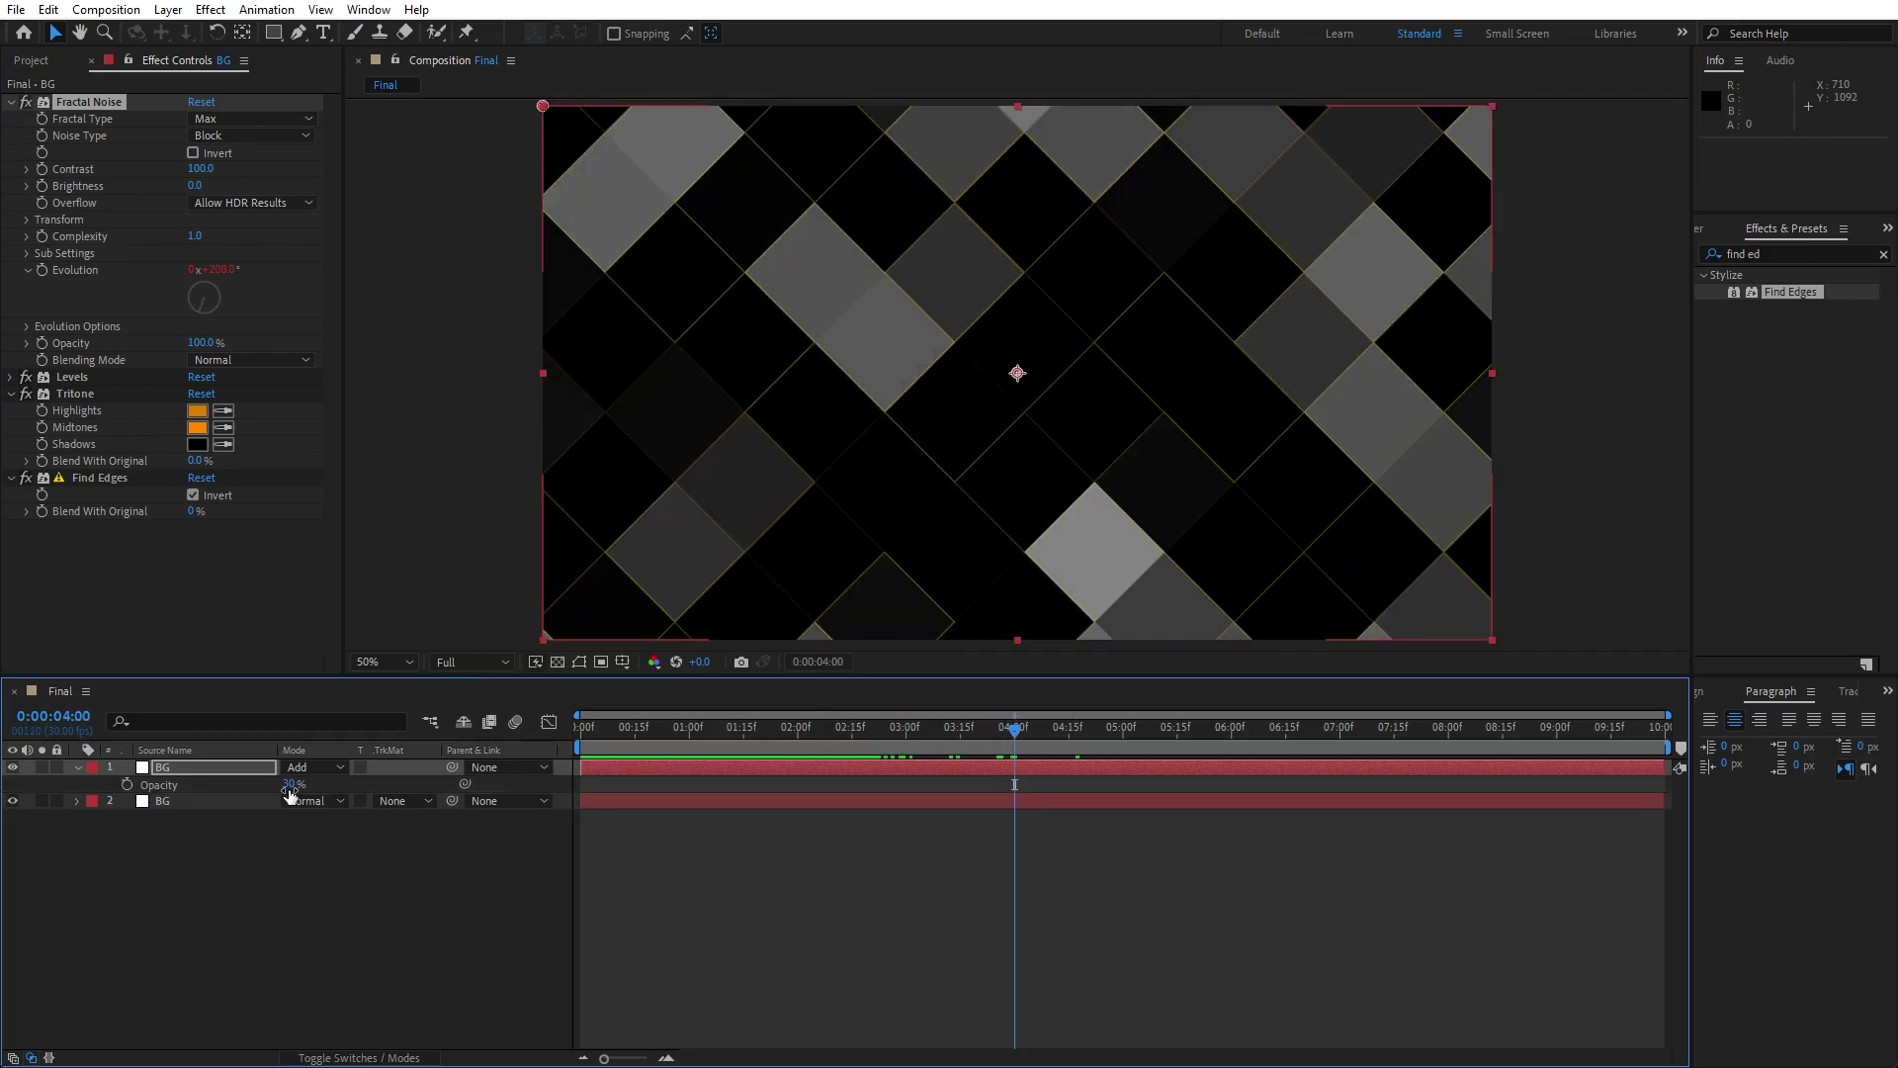
Step: Raise the top outline layer's opacity from 30% to 49%, then preview from 0:00:02:28
left_click_drag(297, 784, 310, 784)
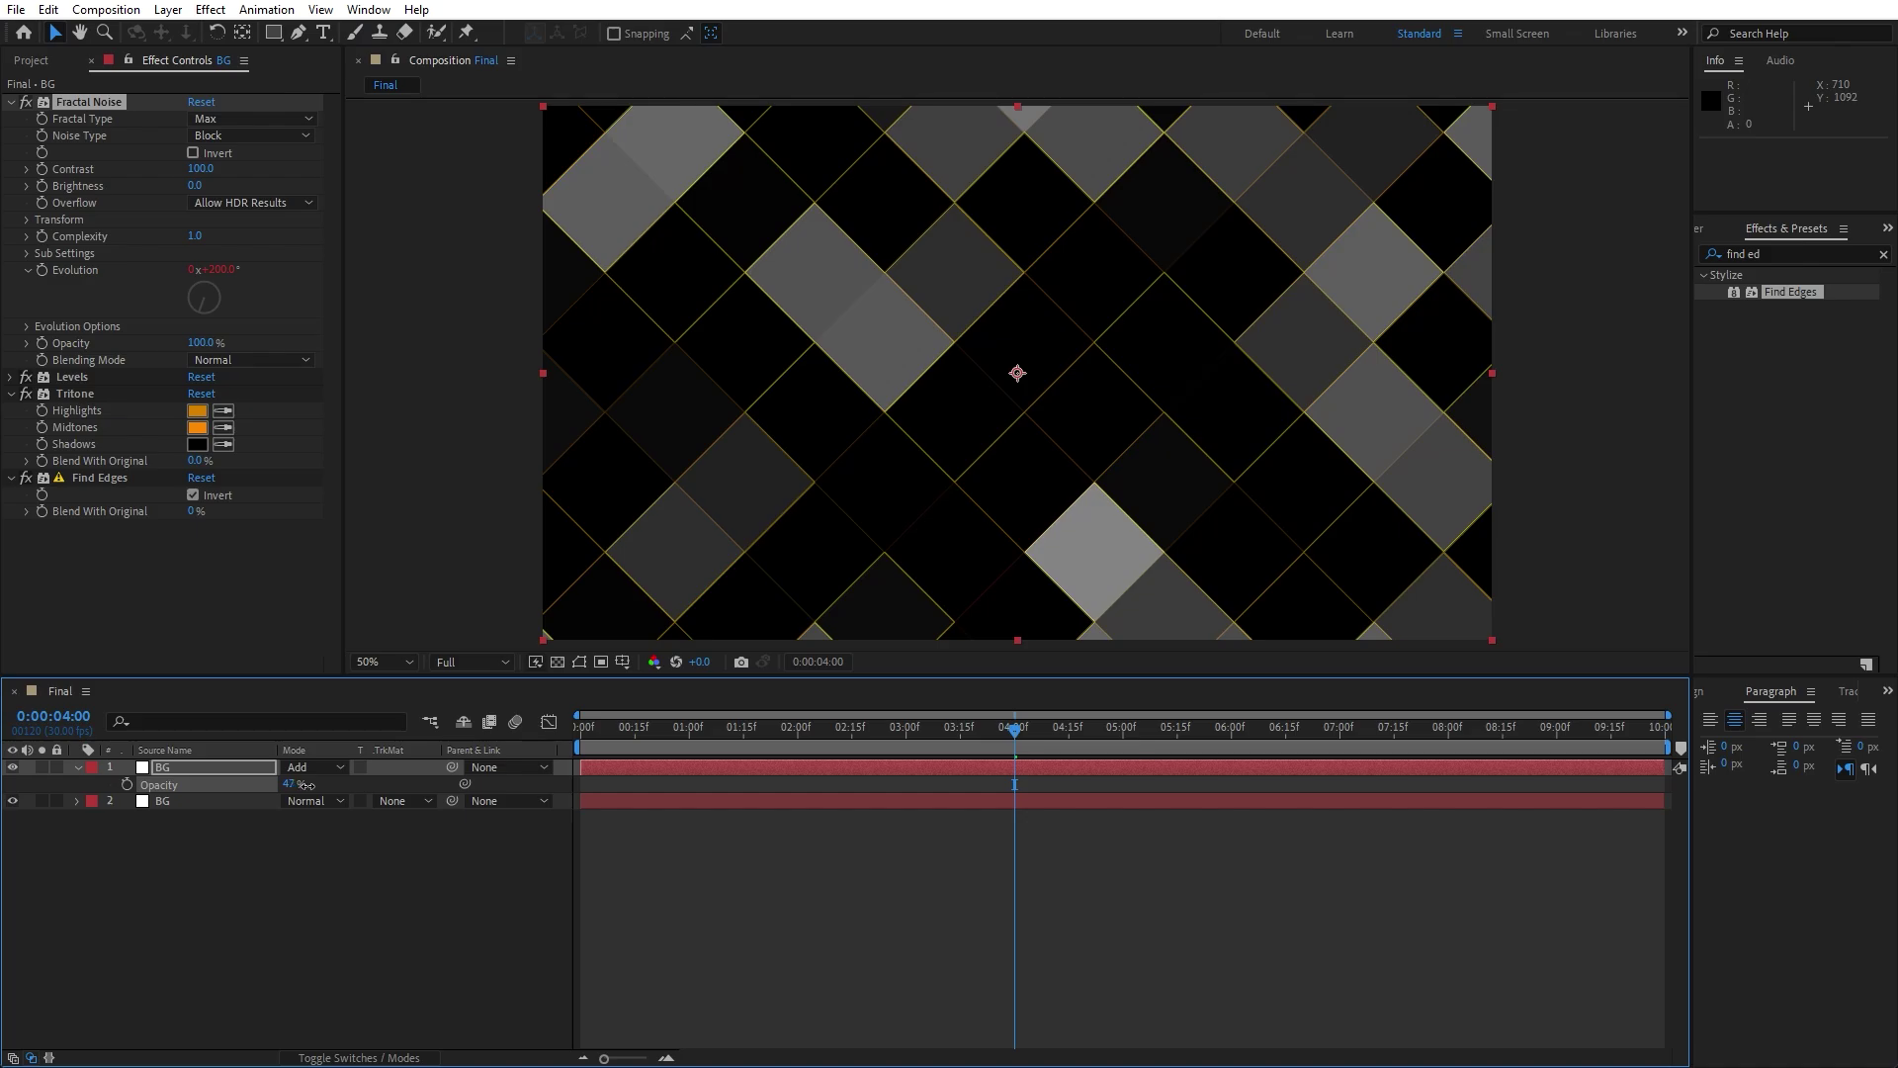
left_click(364, 966)
left_click(899, 729)
key("space")
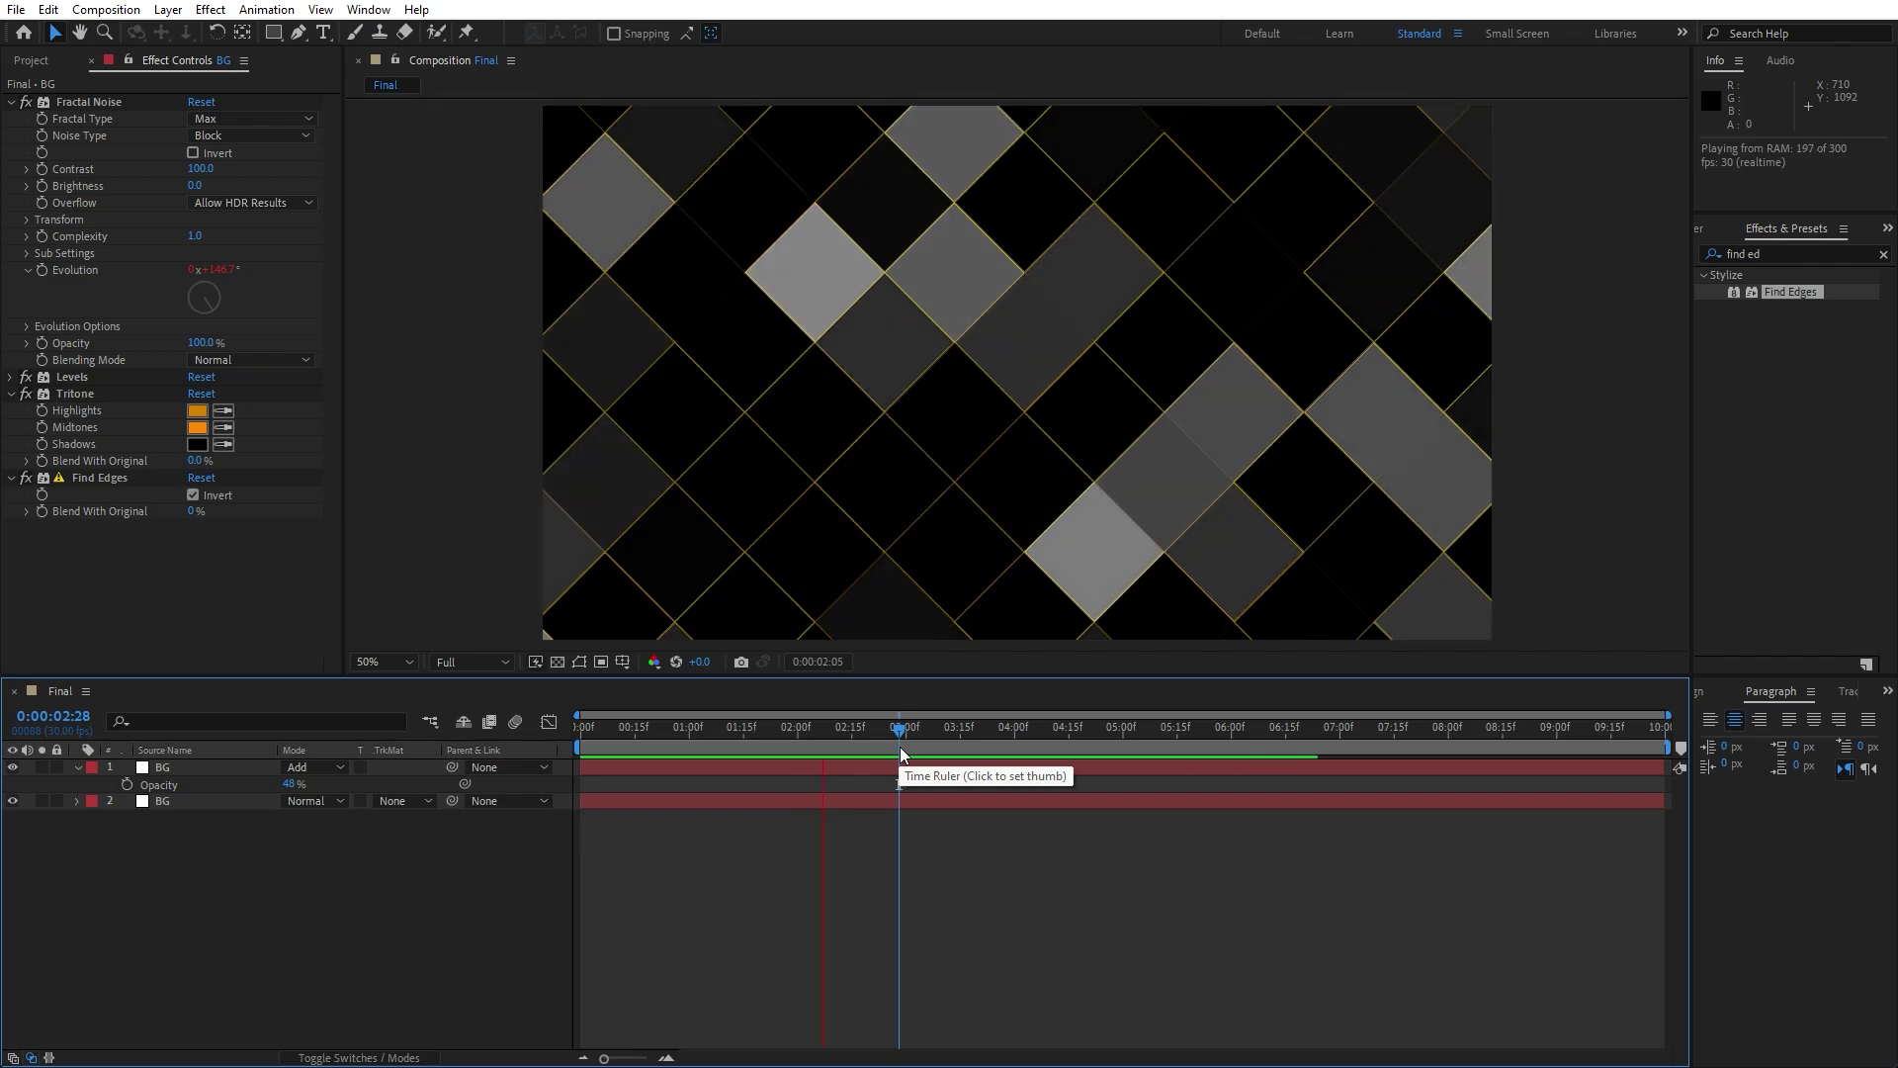
left_click(968, 736)
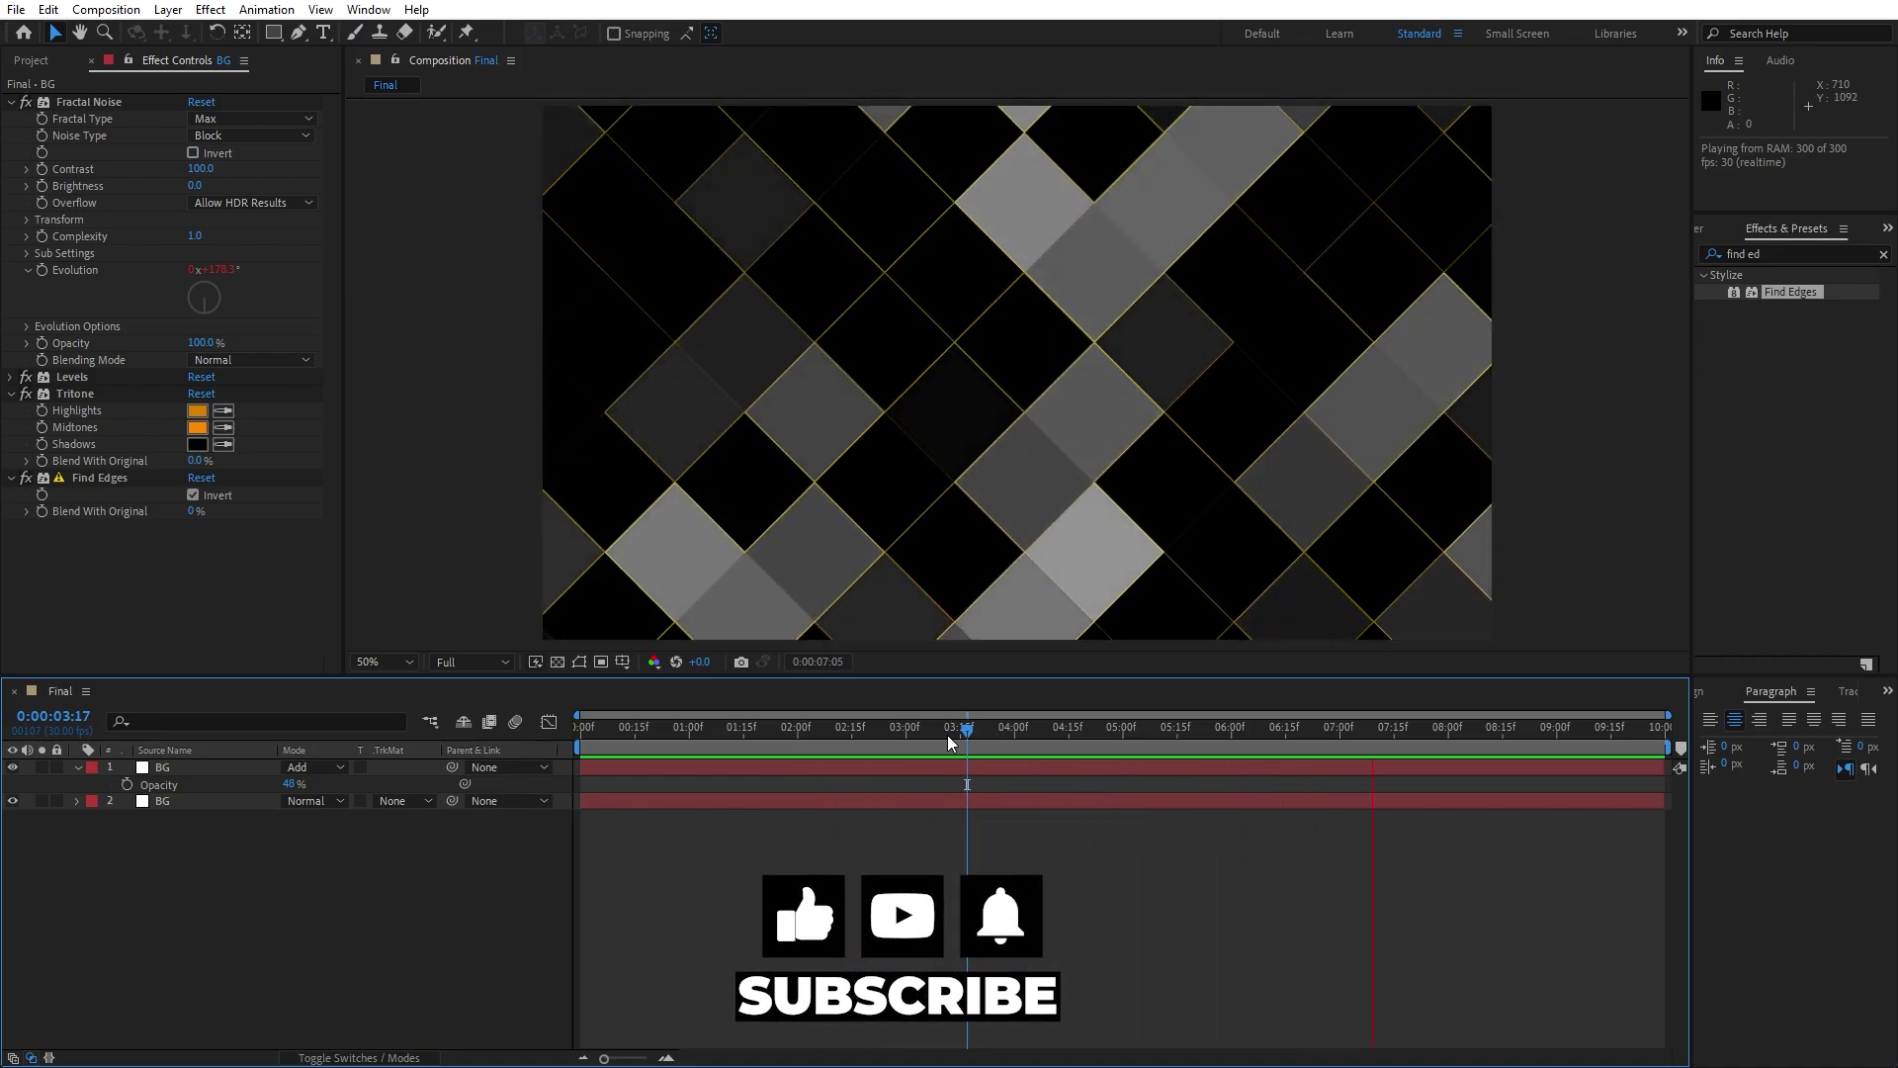
key("space")
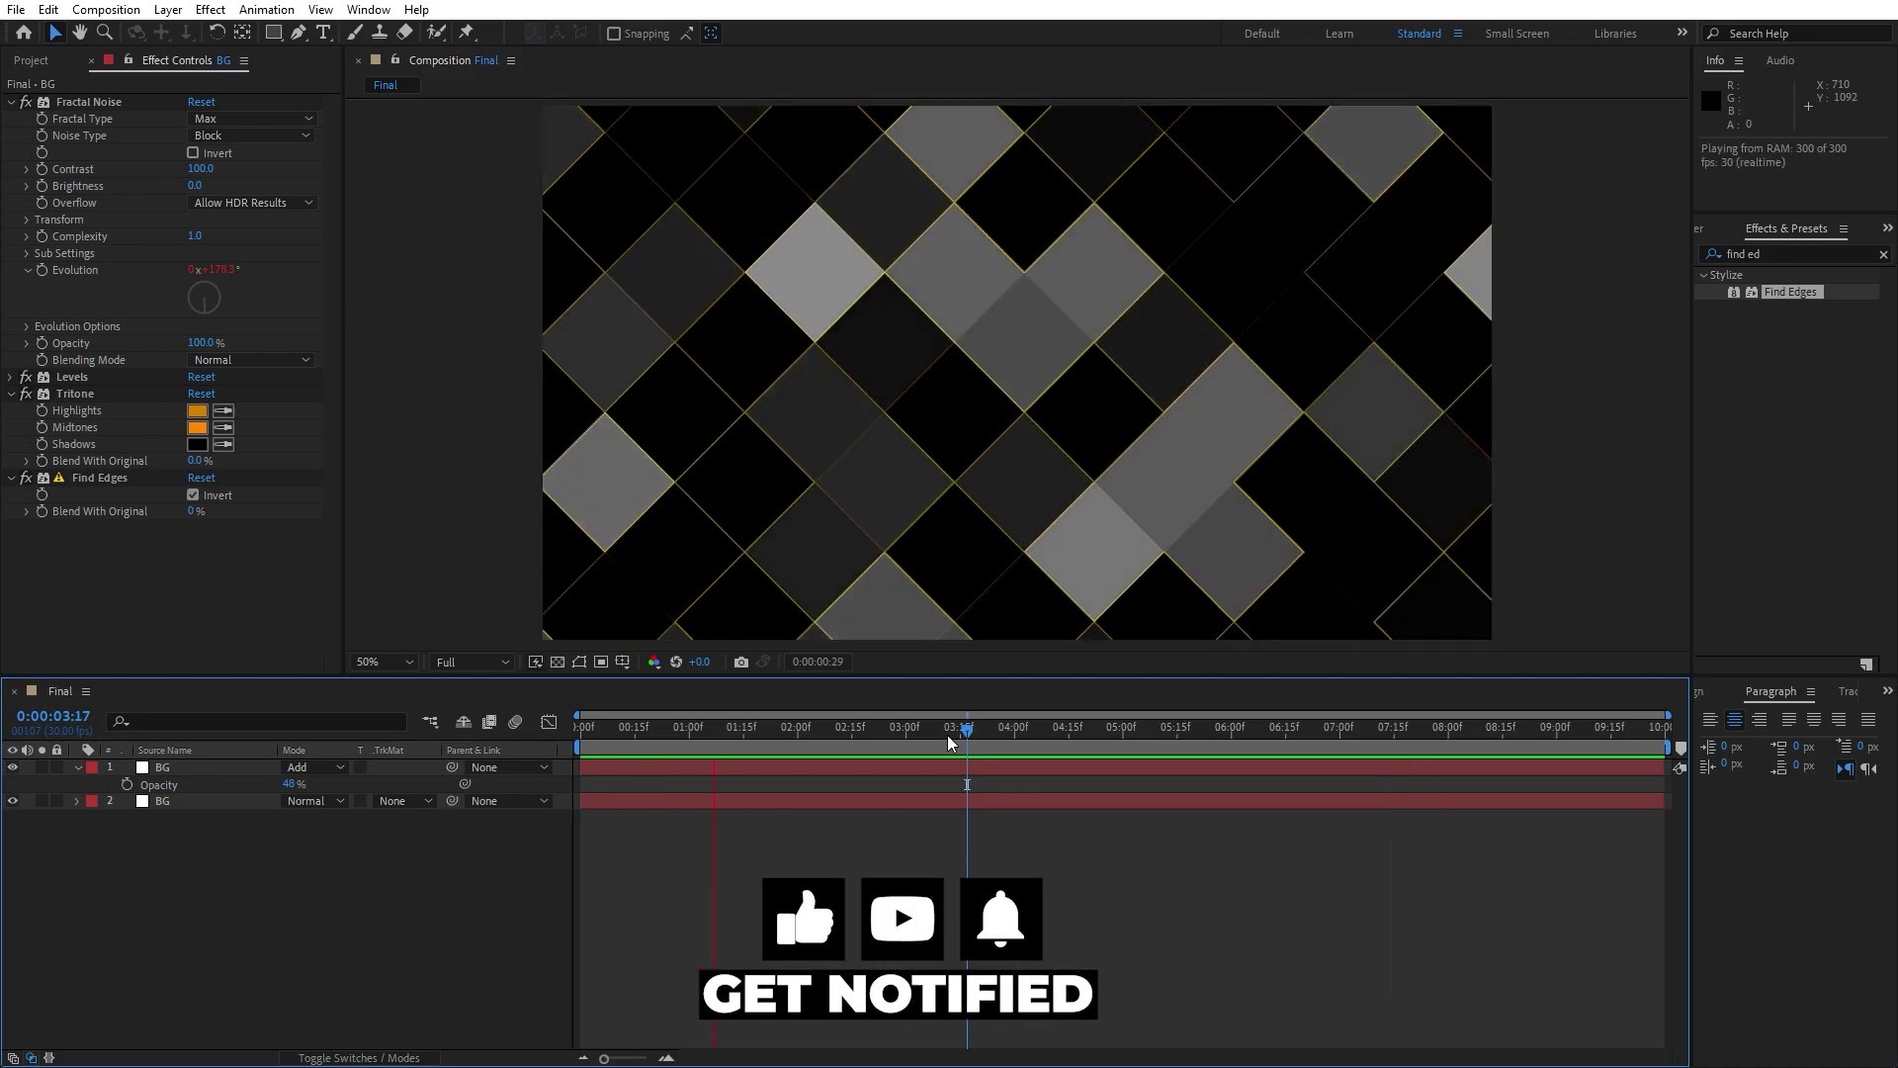